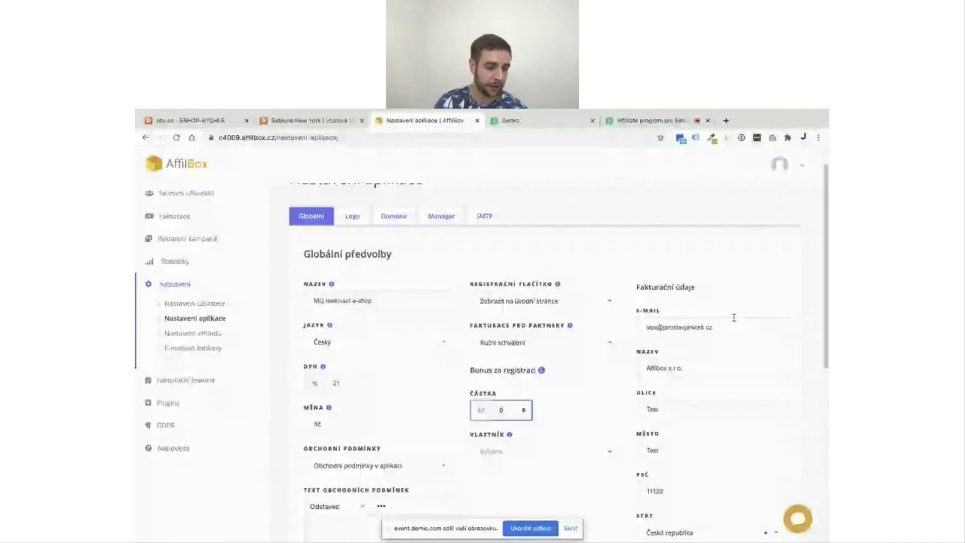
pyautogui.scroll(-1, 383, 274)
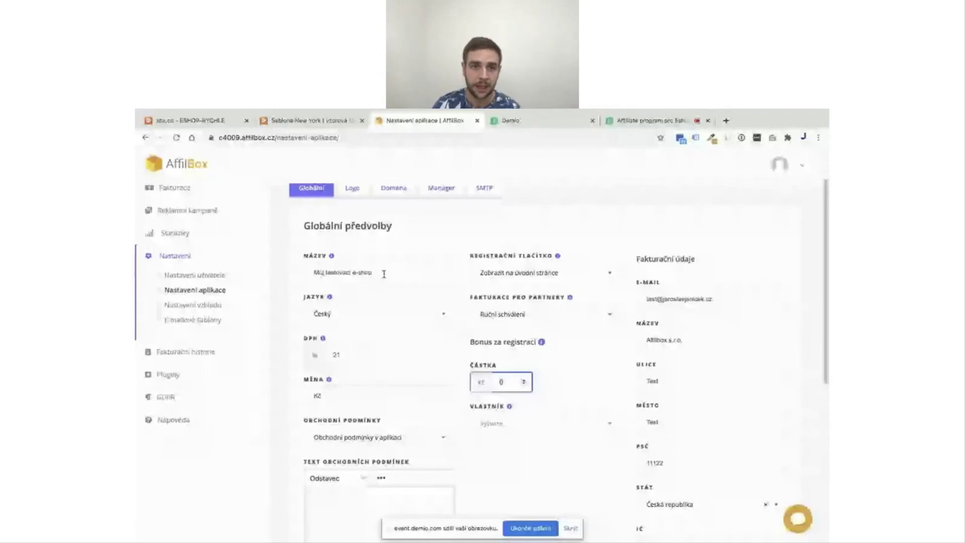
pyautogui.tripleClick(383, 274)
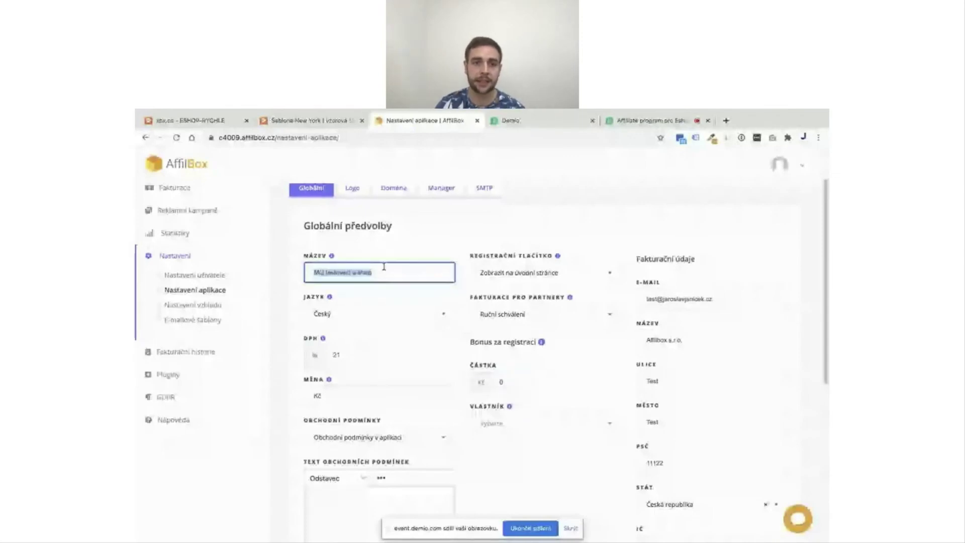
pyautogui.scroll(1, 373, 235)
pyautogui.scroll(-1, 373, 236)
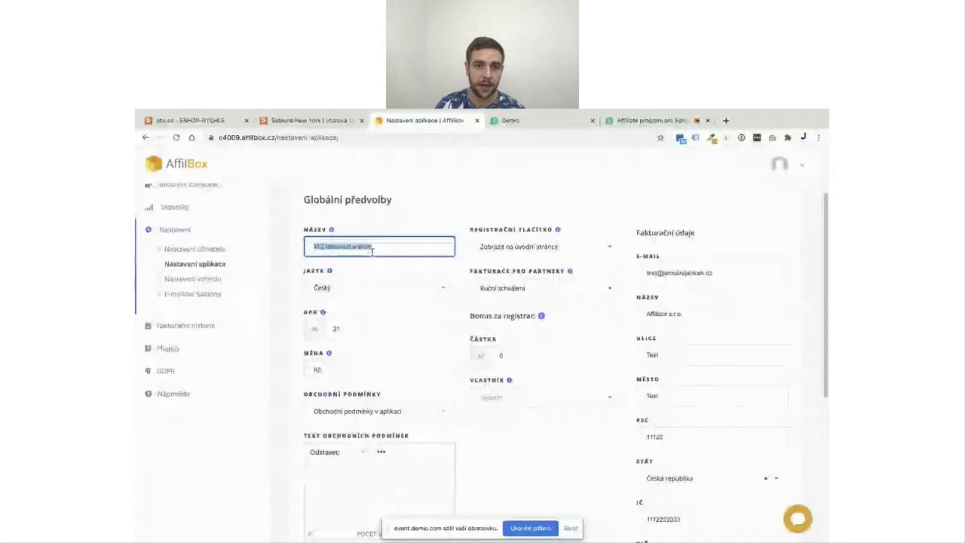
pyautogui.click(415, 313)
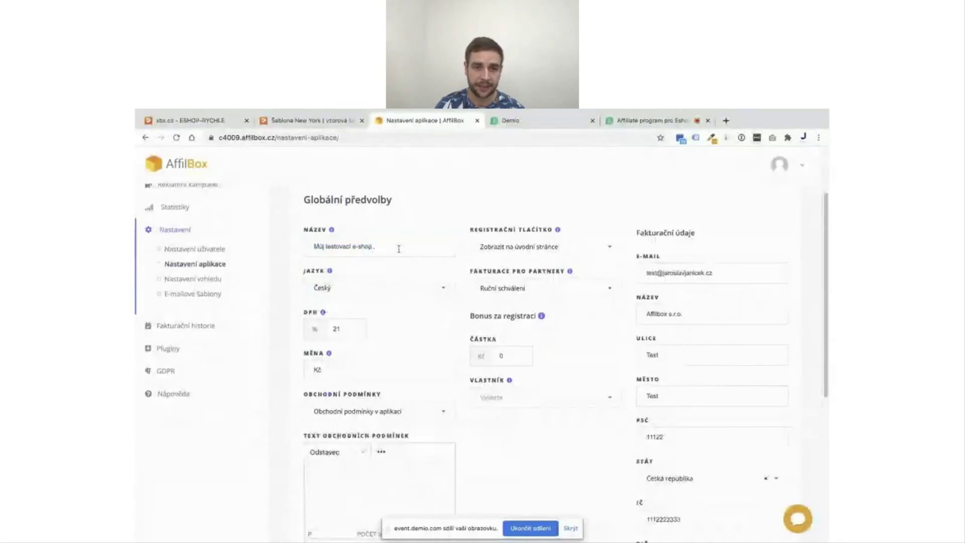
pyautogui.click(364, 246)
pyautogui.doubleClick(363, 246)
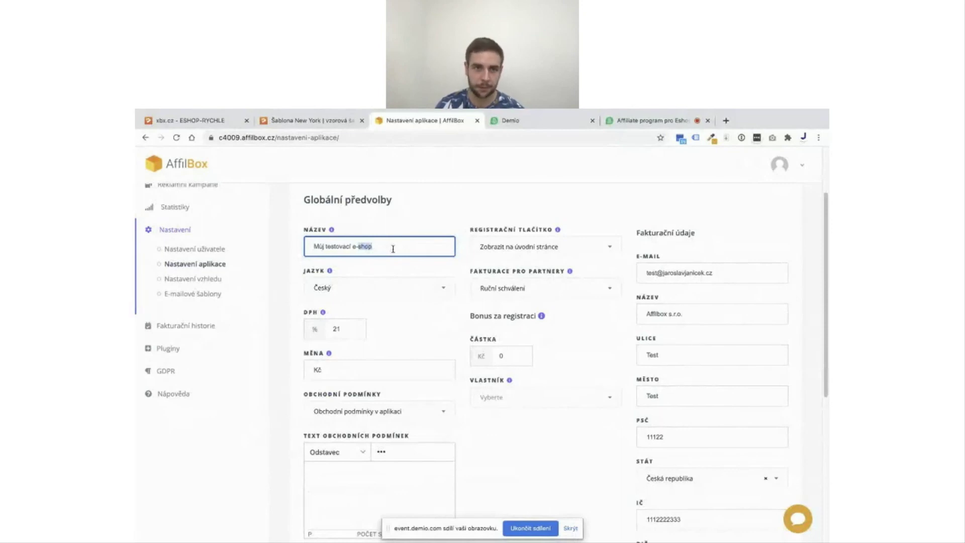
pyautogui.click(574, 188)
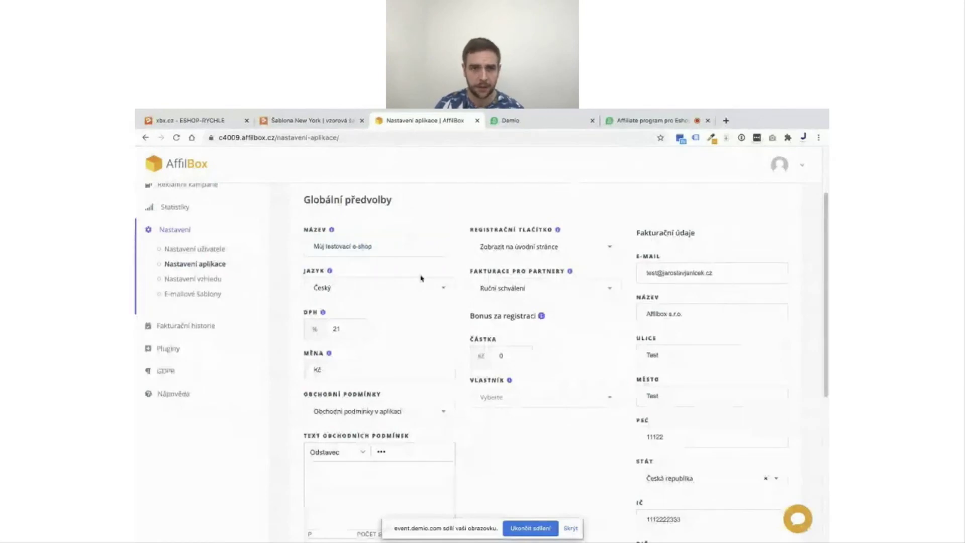
pyautogui.scroll(-1, 381, 255)
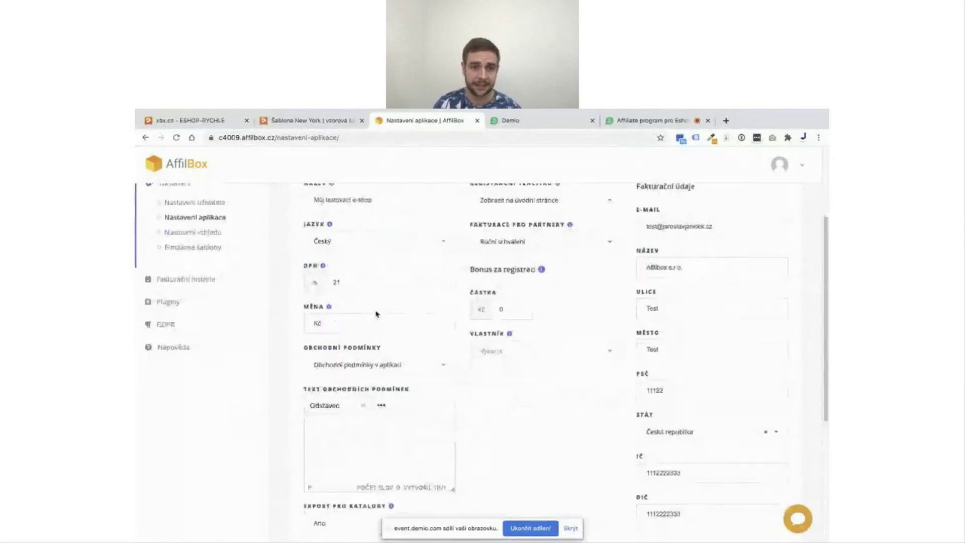
pyautogui.scroll(-1, 377, 309)
pyautogui.scroll(-1, 377, 309)
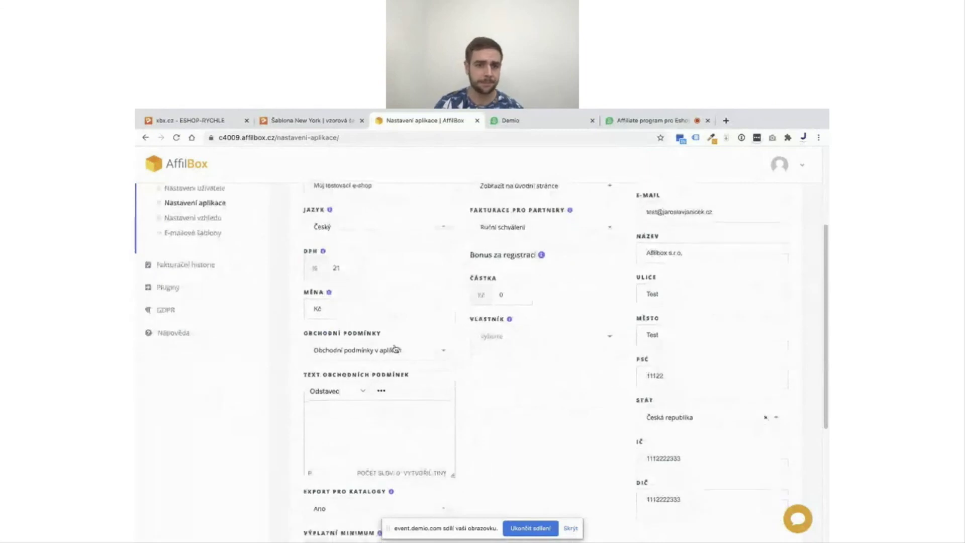
pyautogui.click(362, 321)
pyautogui.click(361, 356)
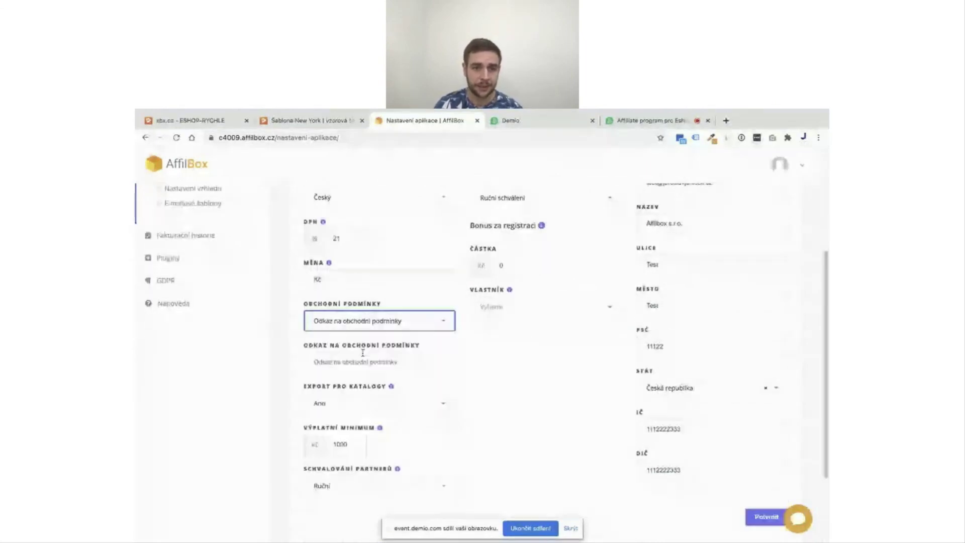
pyautogui.scroll(-1, 446, 340)
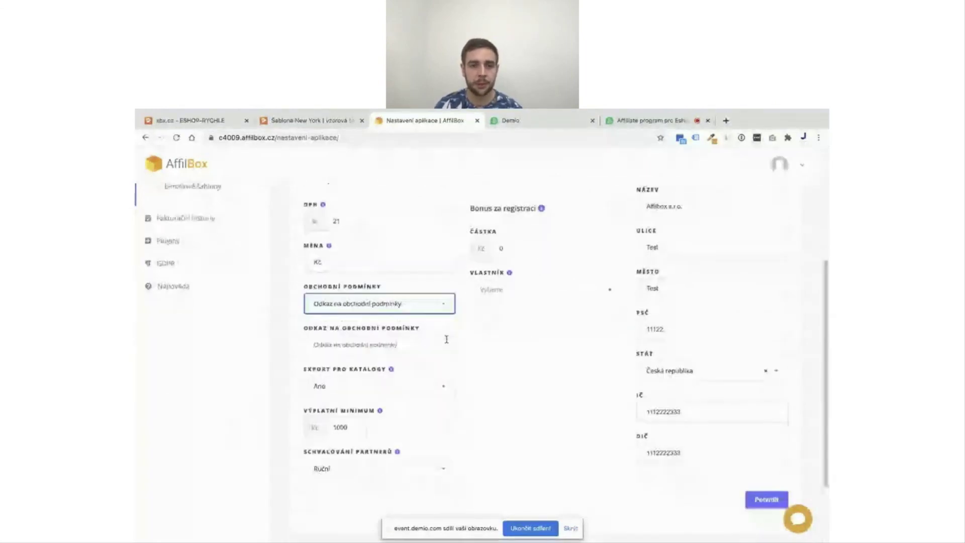
pyautogui.click(412, 344)
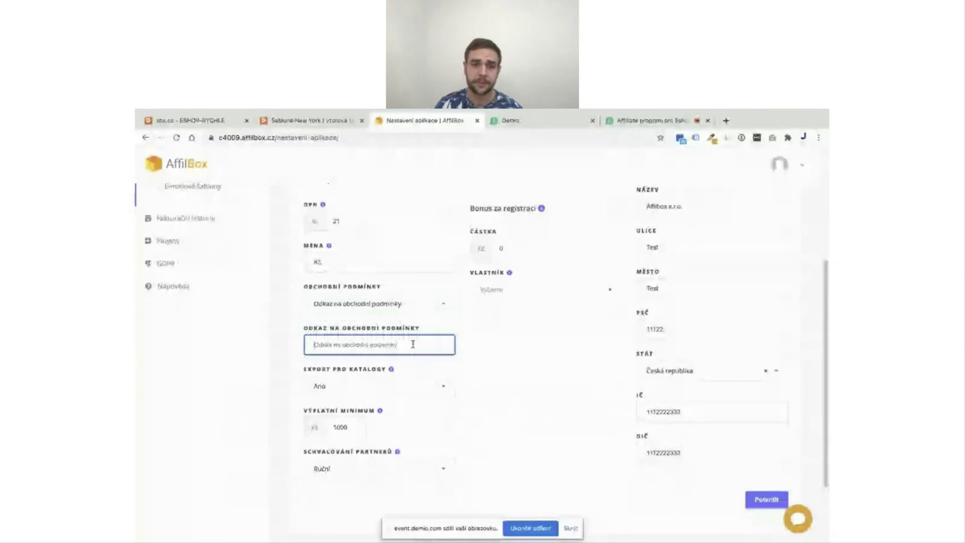
pyautogui.hotkey('shift', 'Tab')
pyautogui.press('Up')
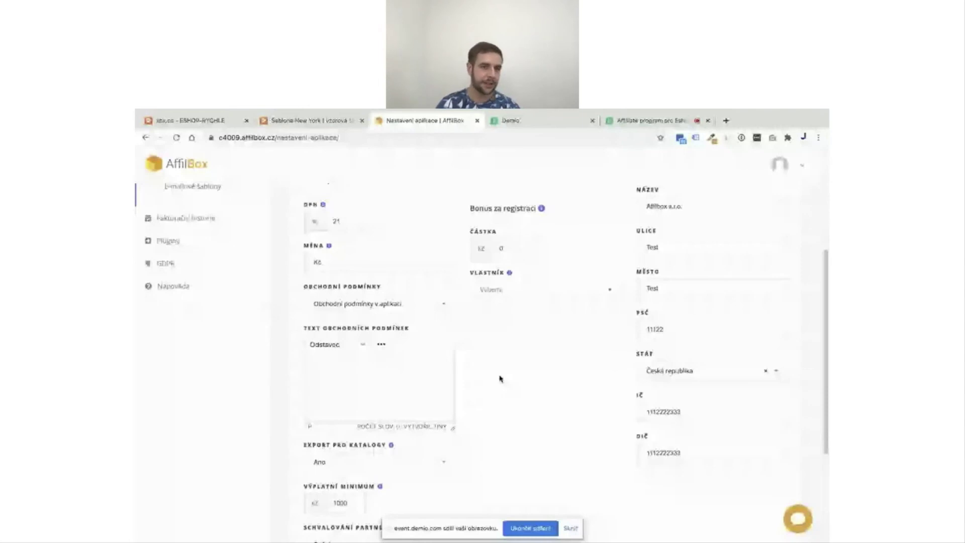
pyautogui.click(402, 382)
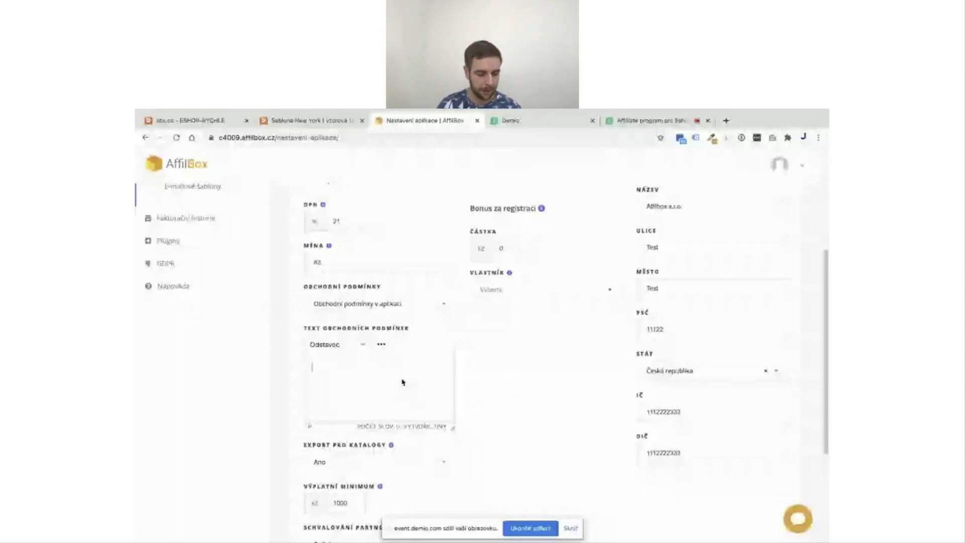
pyautogui.scroll(-1, 445, 416)
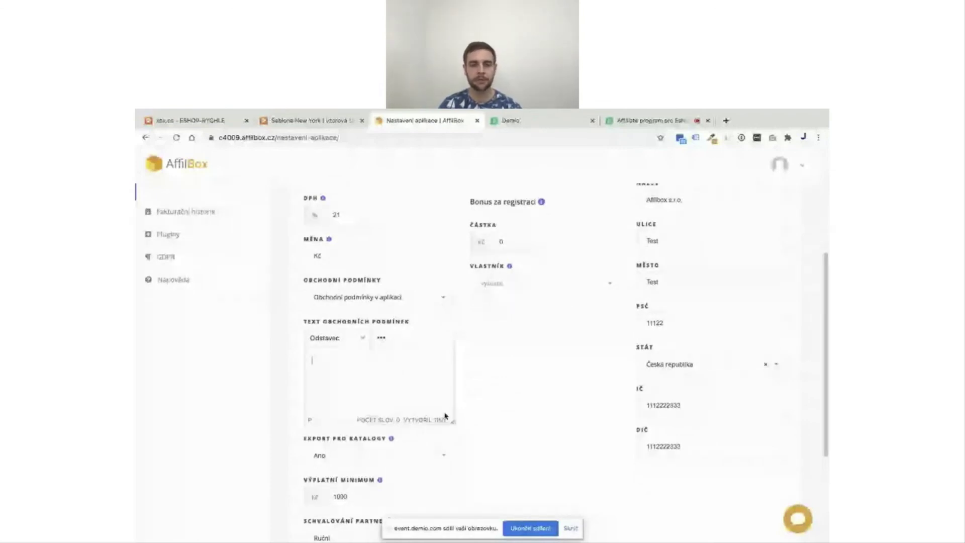
pyautogui.scroll(-2, 444, 416)
pyautogui.moveTo(391, 378)
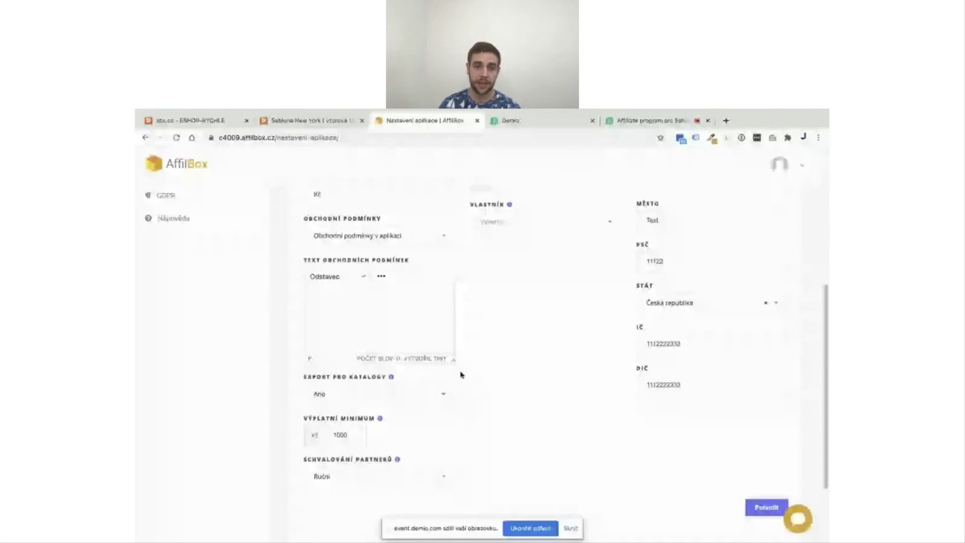
pyautogui.scroll(-1, 422, 406)
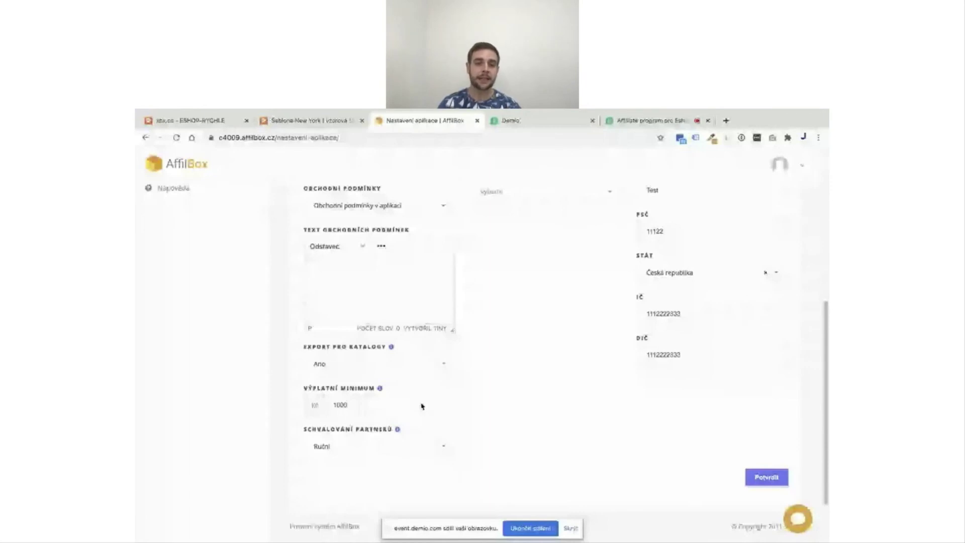
pyautogui.scroll(-1, 426, 403)
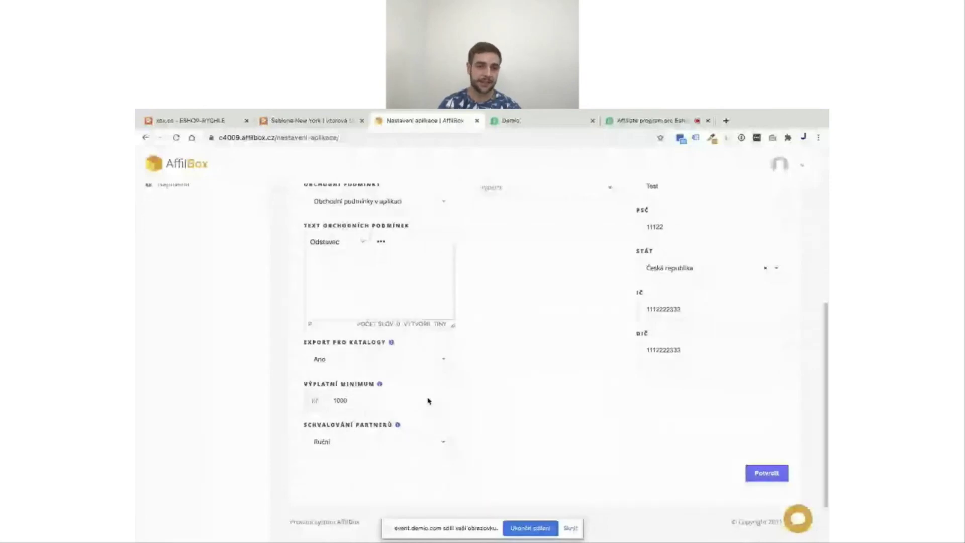
# Keep the payout minimum at 1000 and set Schvalování partnerů to Automatické
pyautogui.click(343, 400)
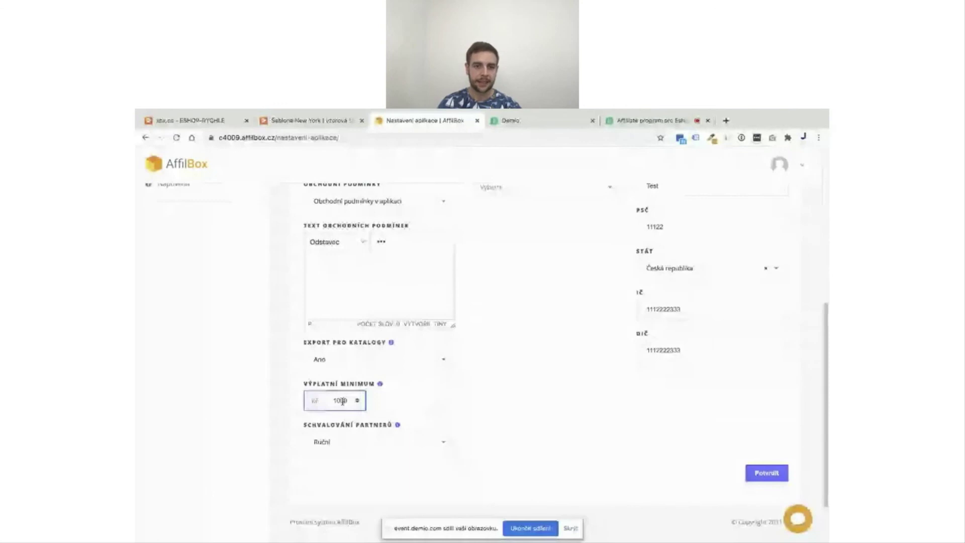
pyautogui.click(426, 403)
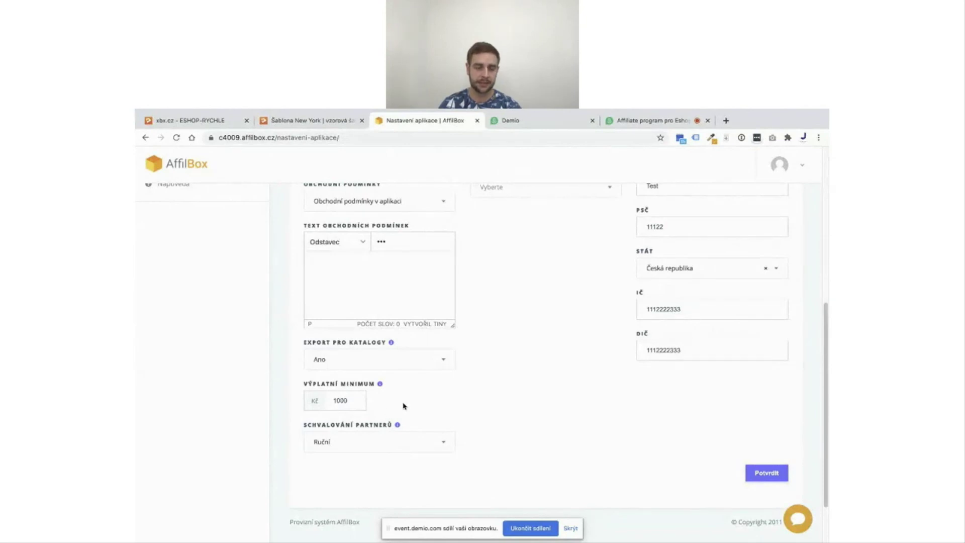
pyautogui.scroll(-1, 427, 406)
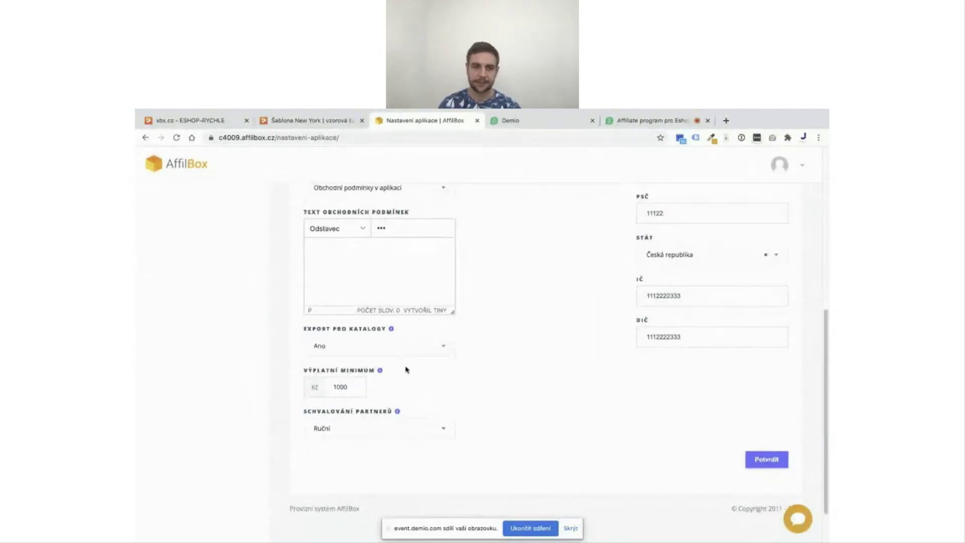
pyautogui.click(401, 429)
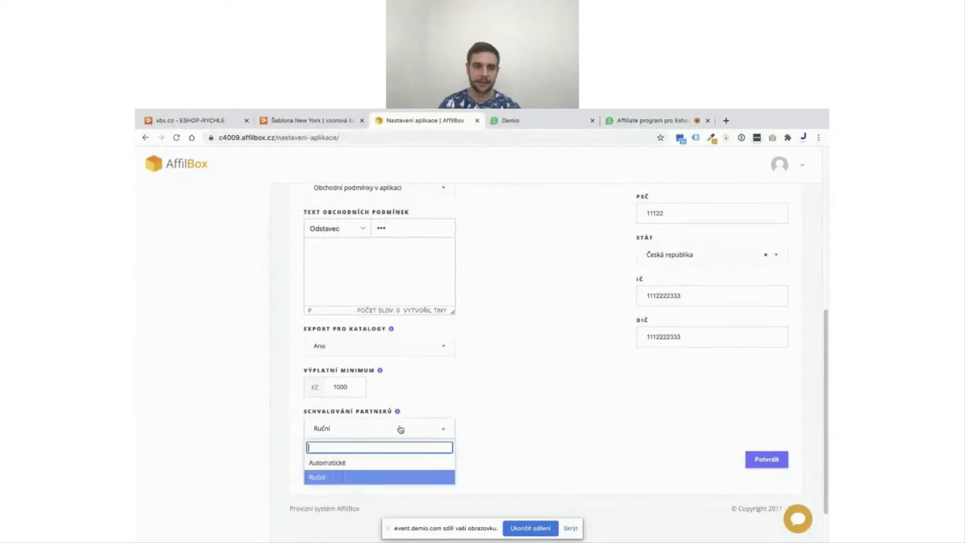
pyautogui.click(374, 463)
pyautogui.scroll(-2, 480, 402)
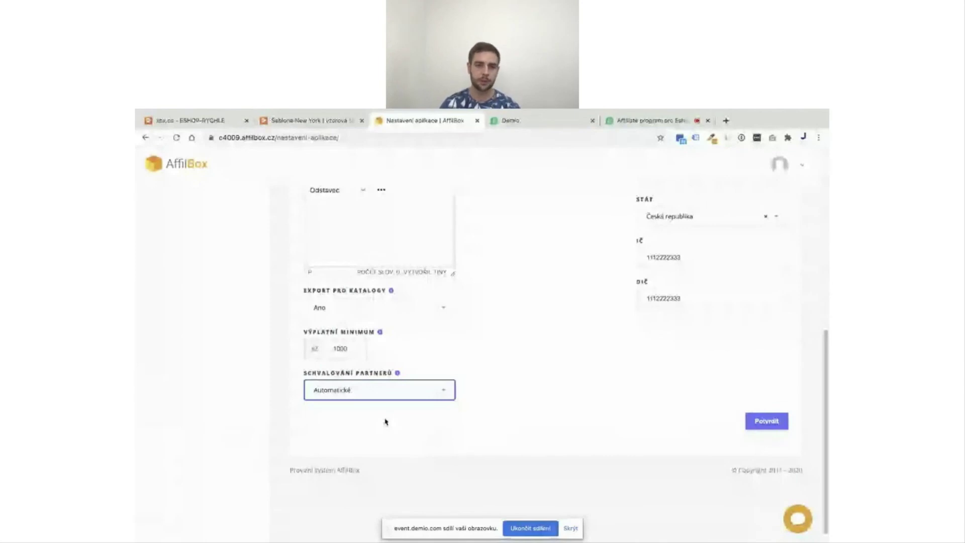
# Switch Schvalování partnerů back to Ruční and return to the top of Globální předvolby
pyautogui.click(401, 395)
pyautogui.click(369, 426)
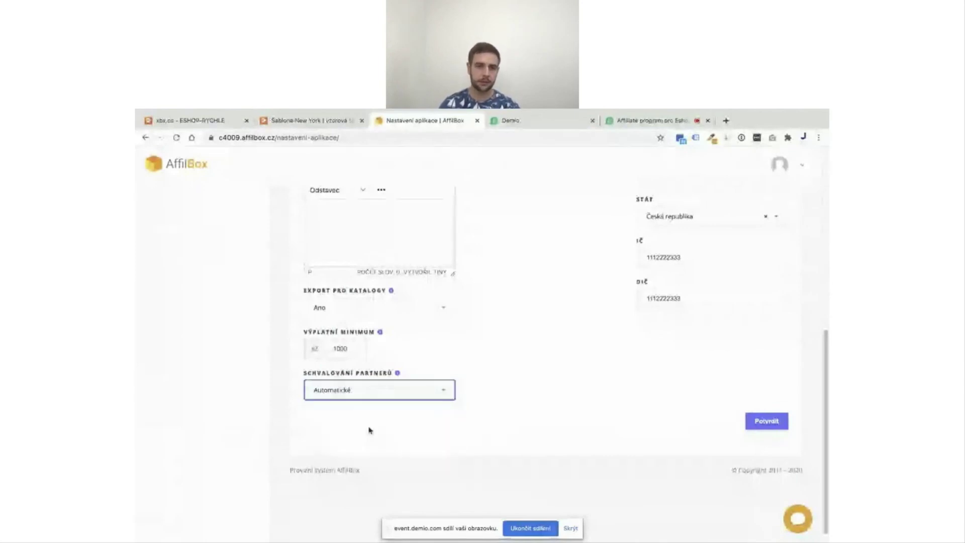
pyautogui.click(372, 390)
pyautogui.click(331, 438)
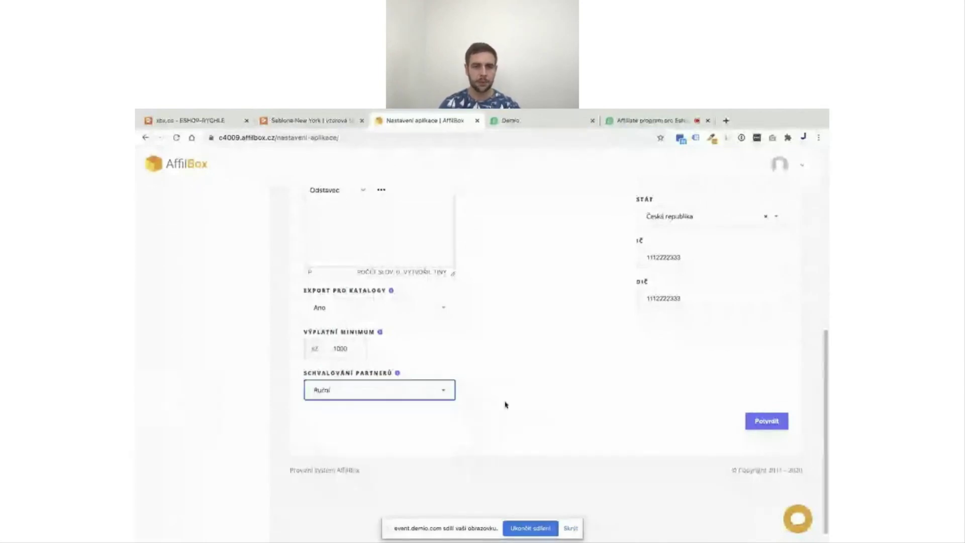
pyautogui.click(505, 405)
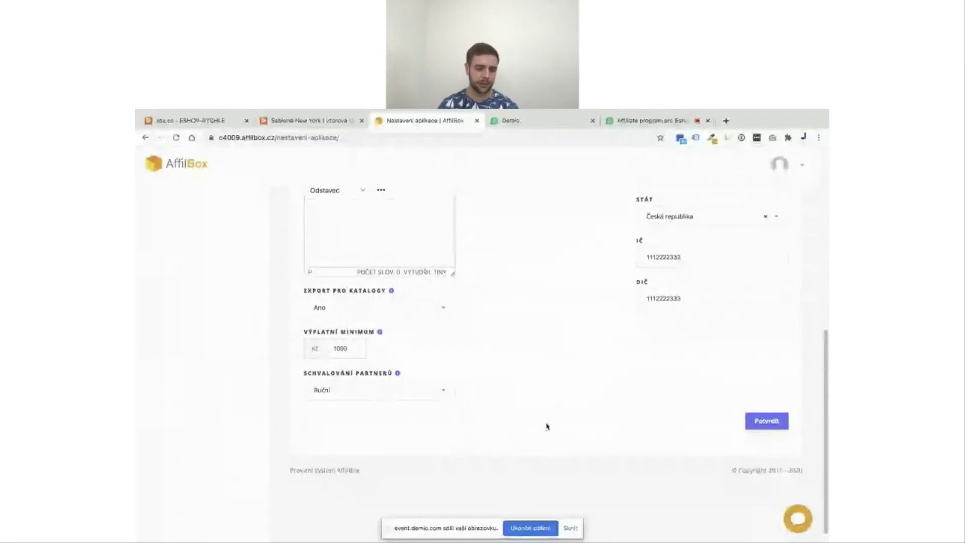
pyautogui.scroll(2, 569, 383)
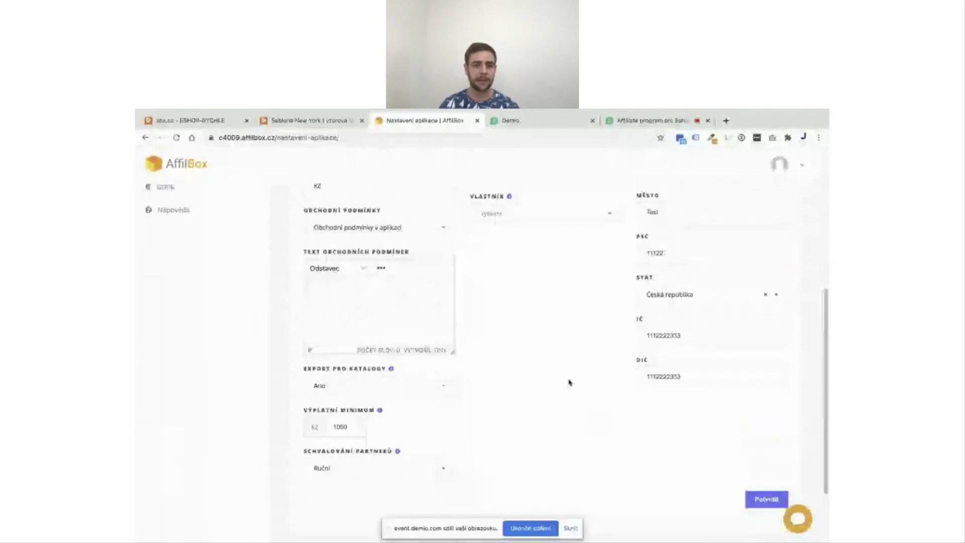
pyautogui.scroll(5, 569, 383)
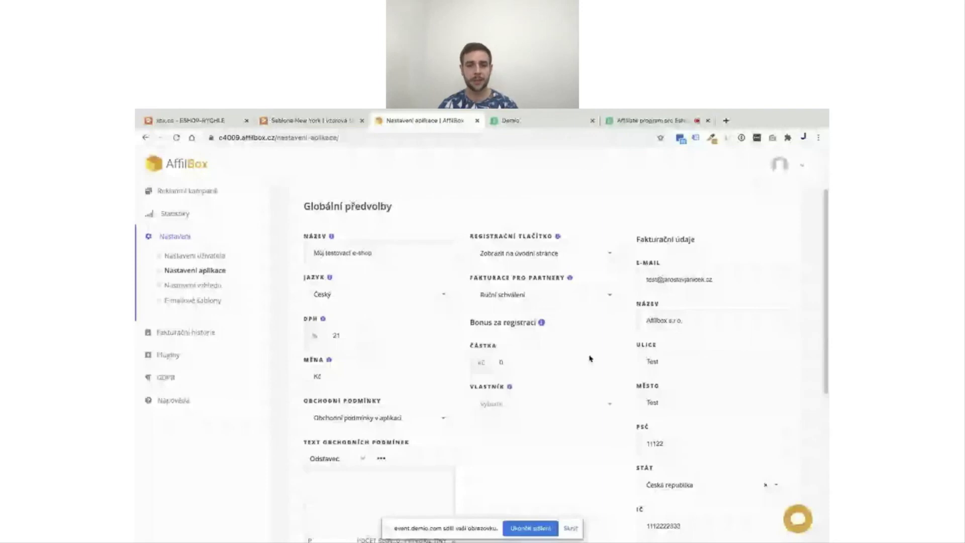
# Point out the registration bonus amount in the Částka field of the settings
pyautogui.scroll(-1, 588, 315)
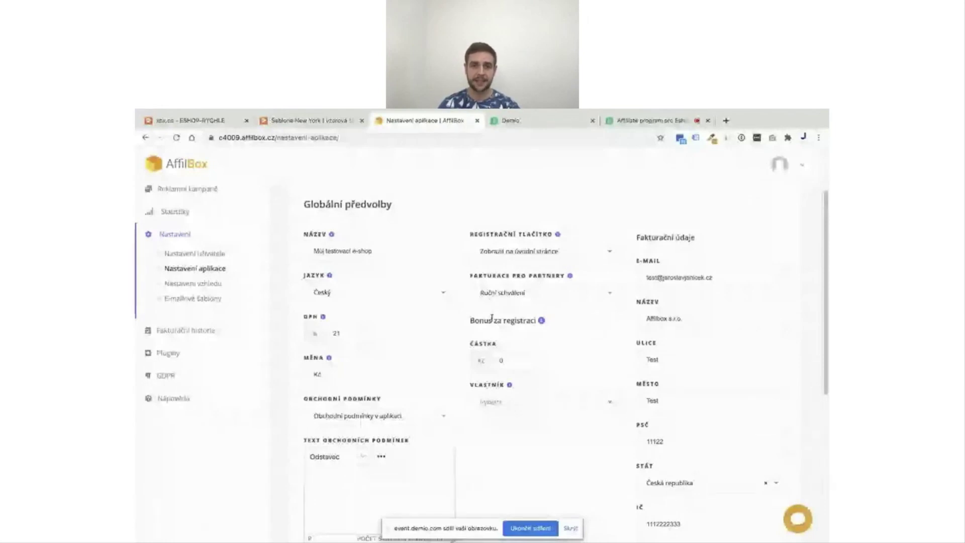
pyautogui.scroll(-1, 502, 322)
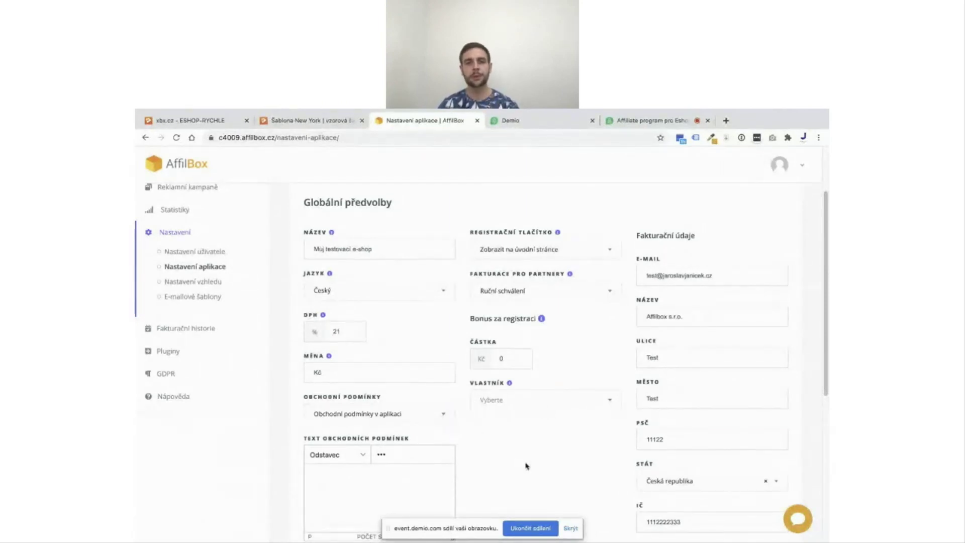
pyautogui.click(505, 361)
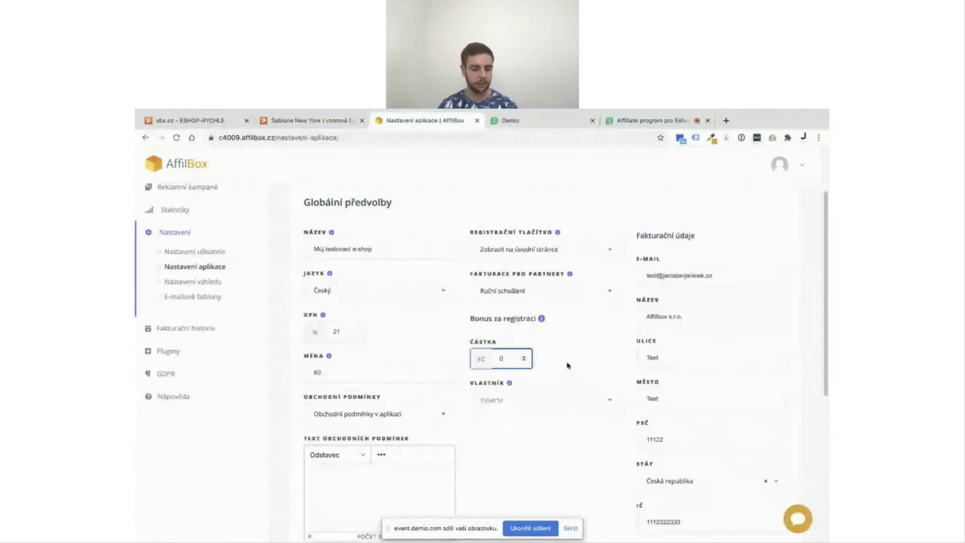
pyautogui.scroll(-1, 568, 364)
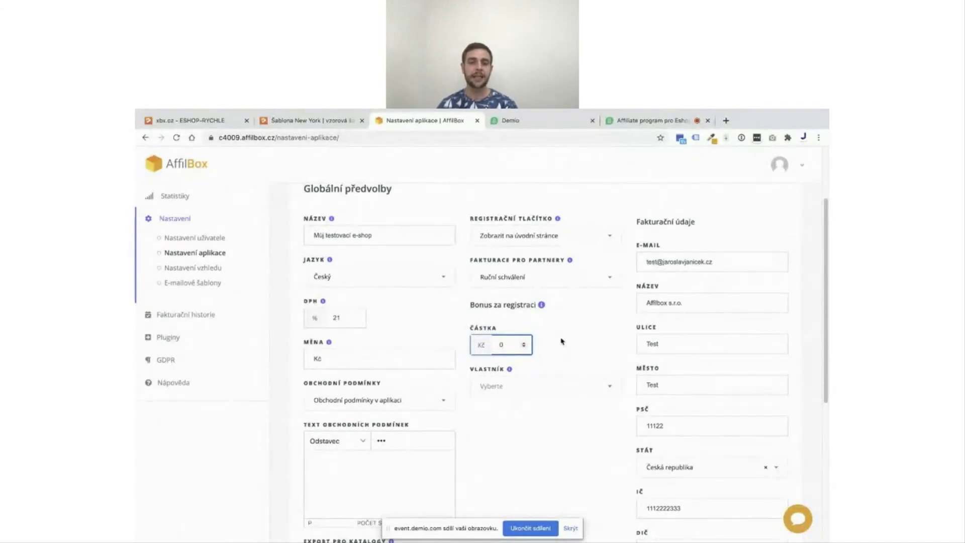
pyautogui.scroll(-5, 516, 360)
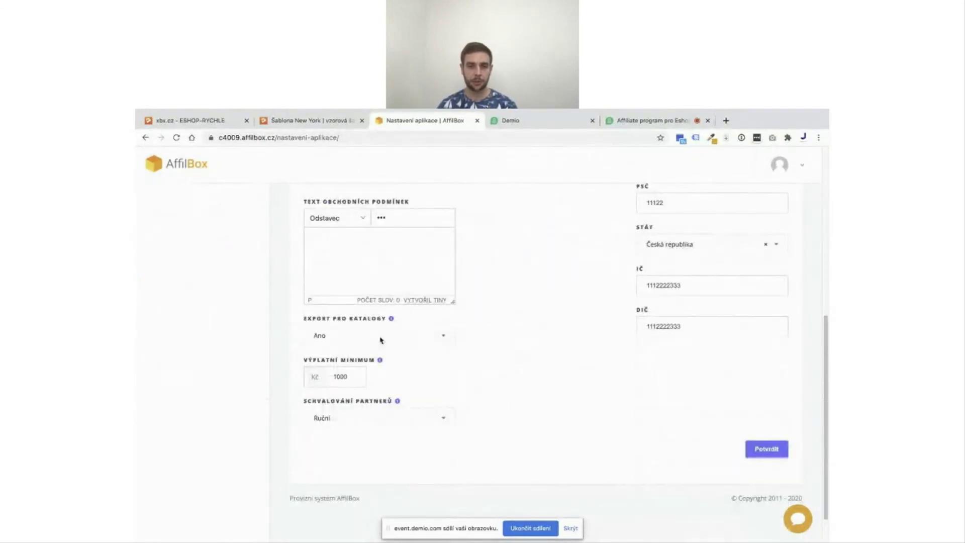
pyautogui.scroll(5, 492, 377)
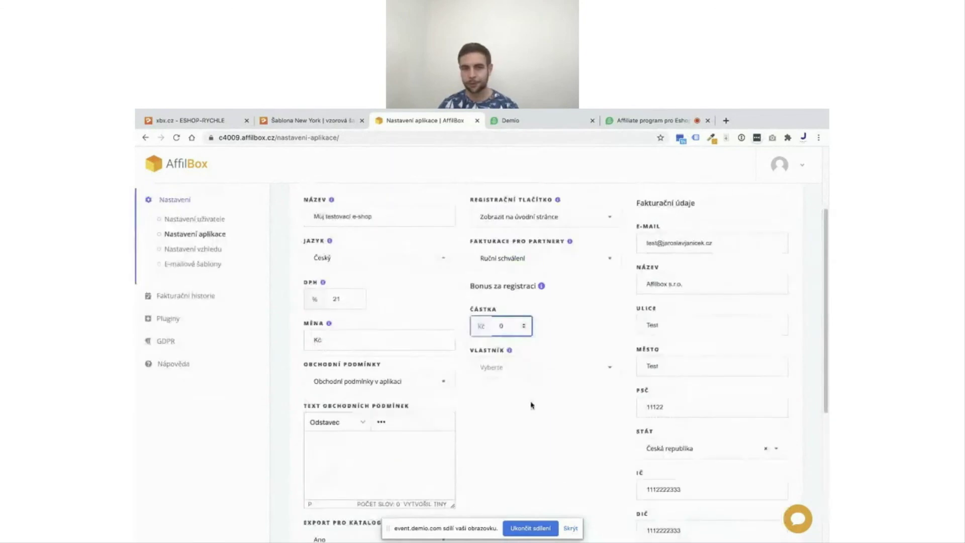
pyautogui.scroll(2, 546, 397)
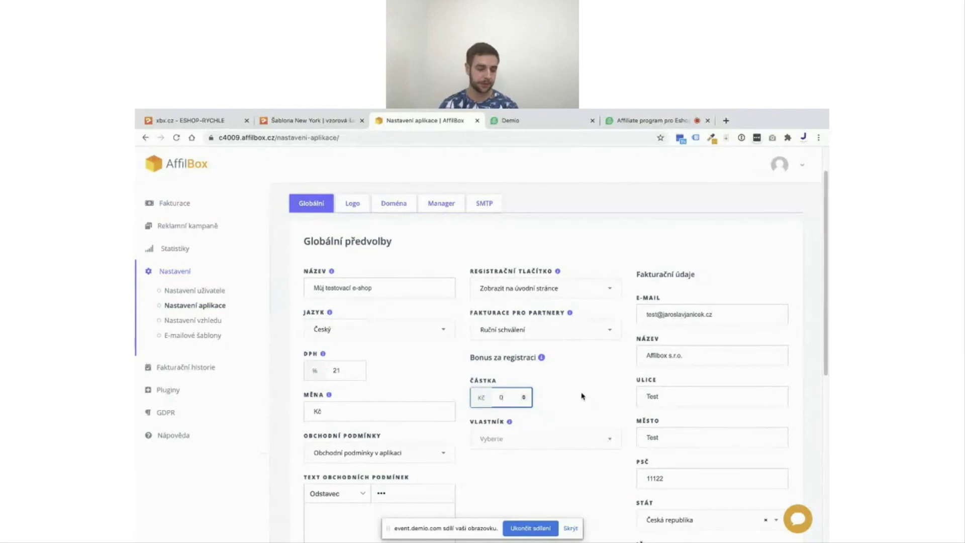
# Show the Výplatní minimum, then bring up the Demio 'Affiliate program pro Eshop' webinar tab
pyautogui.scroll(-6, 558, 387)
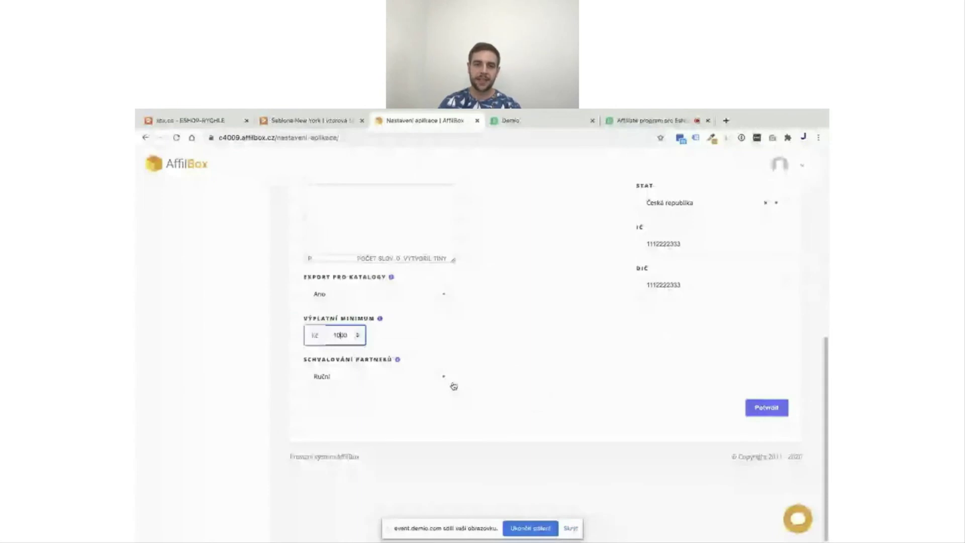
pyautogui.click(631, 125)
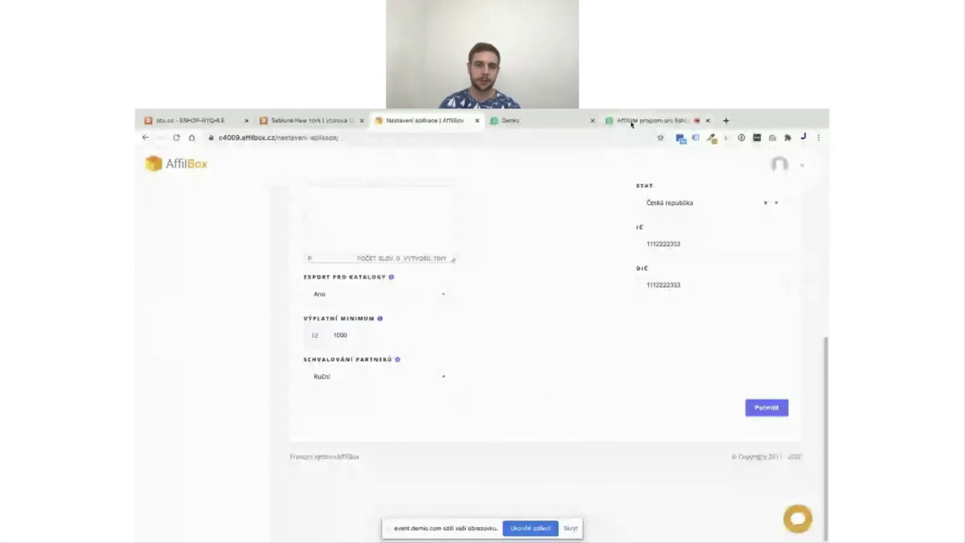
pyautogui.click(631, 125)
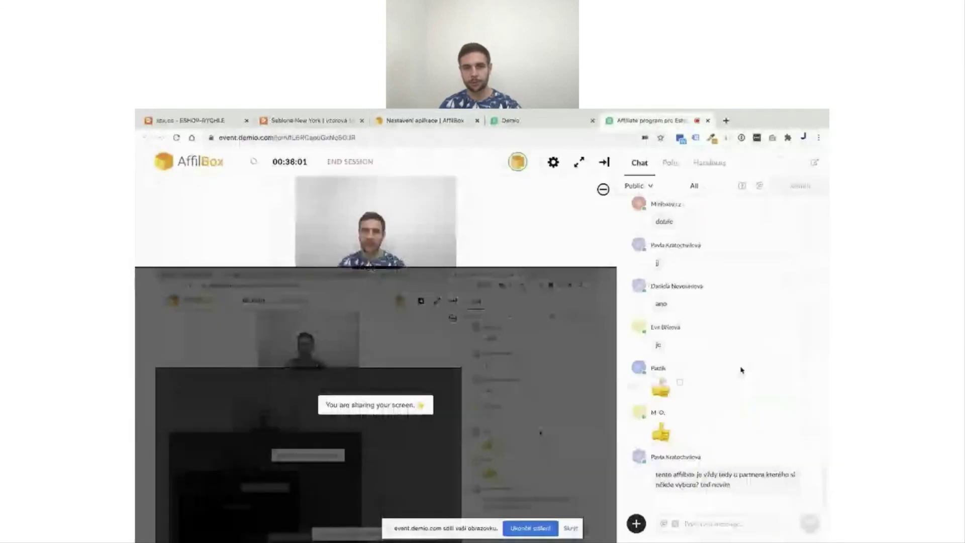
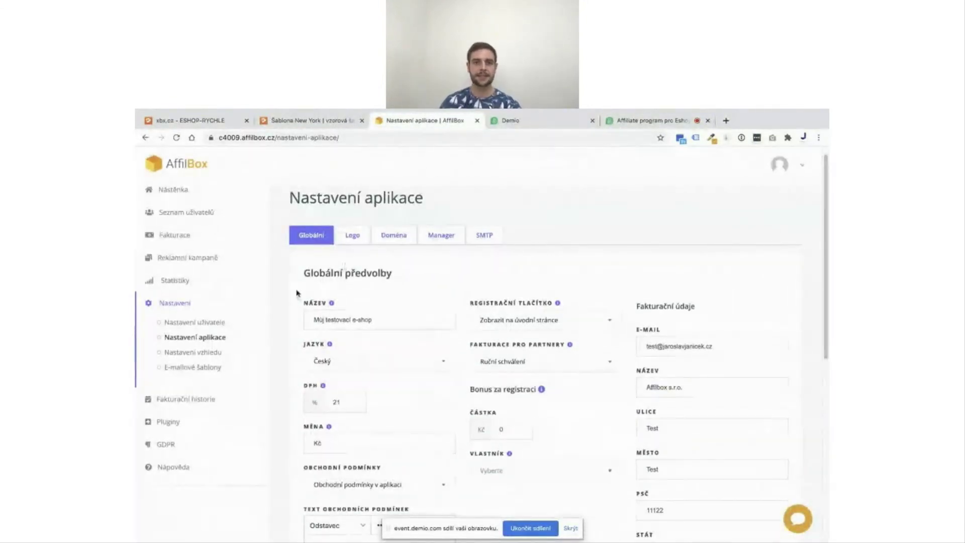
# Show the Doména settings and point out the first two listed domains
pyautogui.scroll(1, 453, 292)
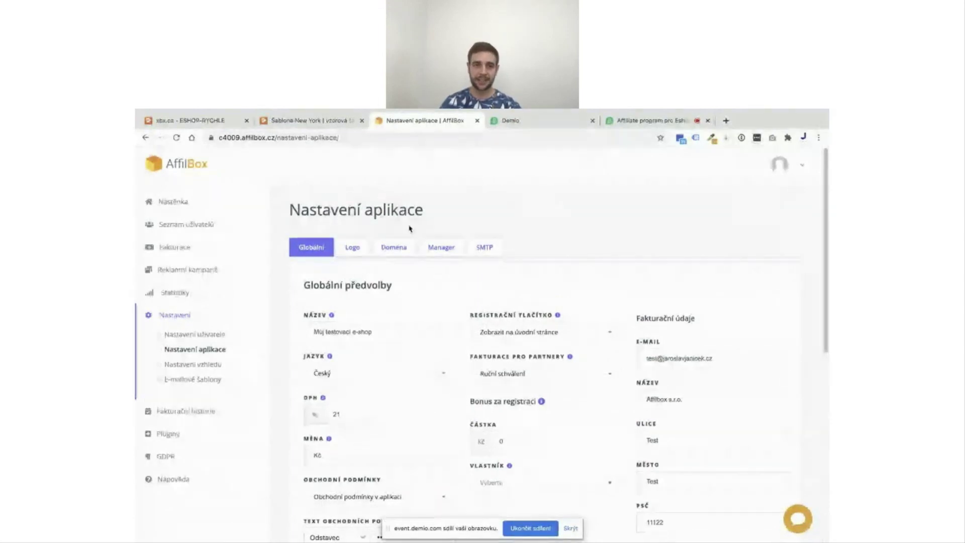
pyautogui.click(393, 247)
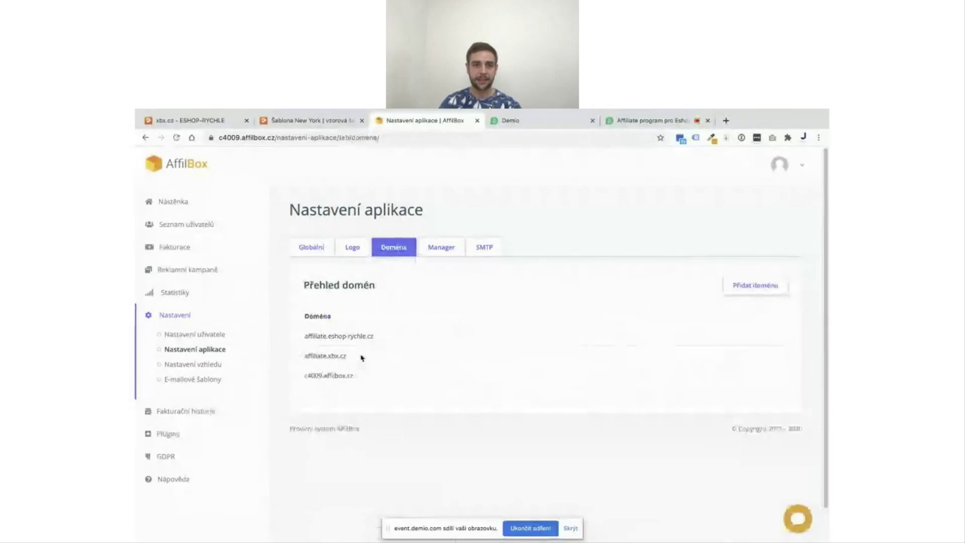
pyautogui.moveTo(359, 357); pyautogui.dragTo(357, 348)
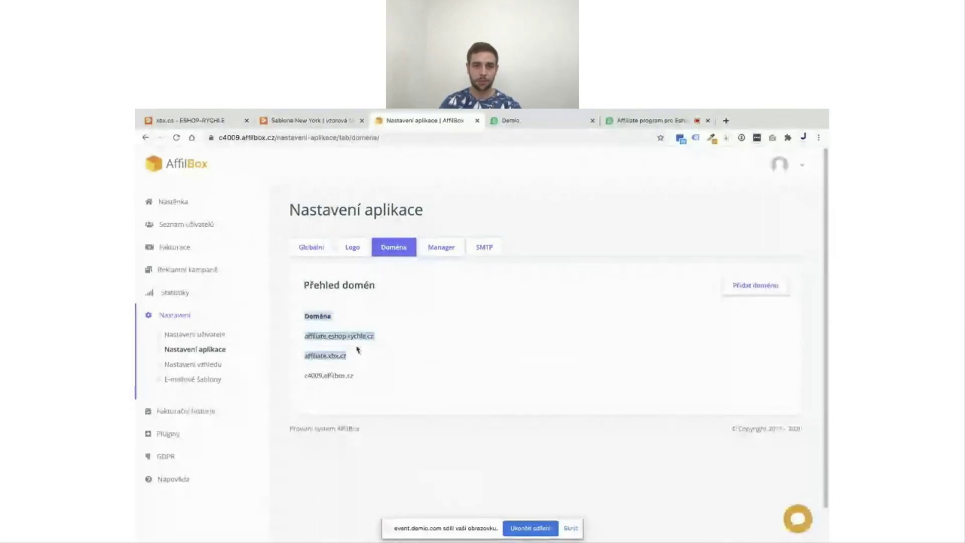
pyautogui.click(358, 349)
# Highlight the xbx.cz part of the affiliate.xbx.cz domain
pyautogui.moveTo(327, 356); pyautogui.dragTo(350, 360)
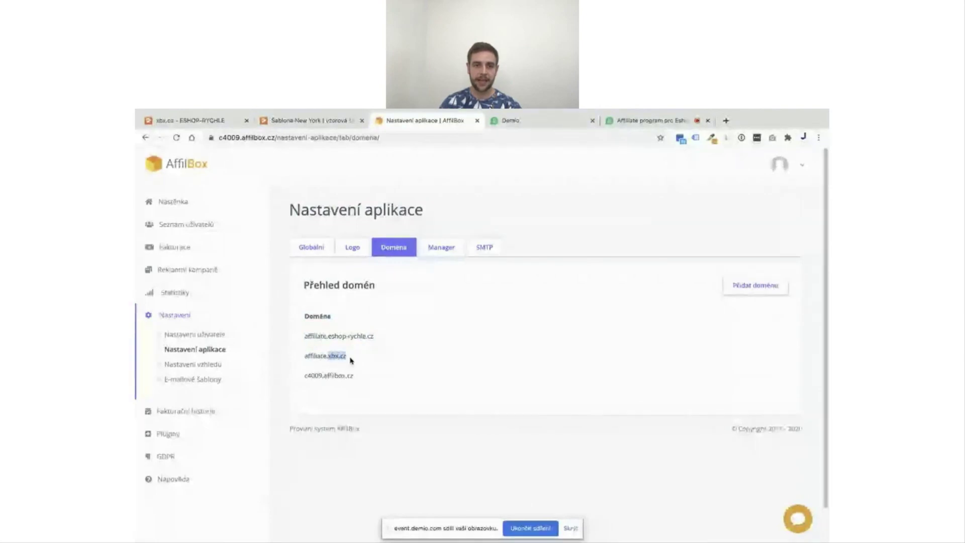
pyautogui.click(350, 360)
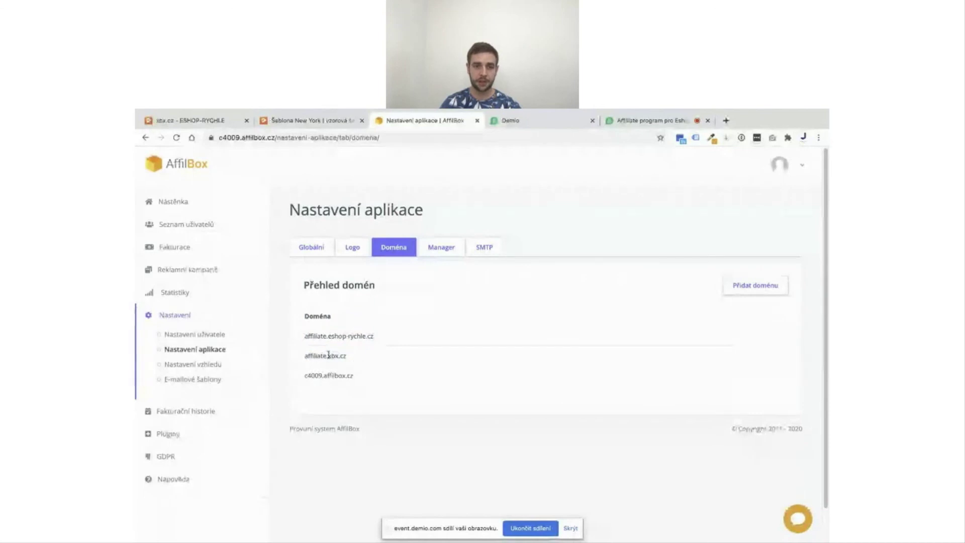
pyautogui.moveTo(327, 356); pyautogui.dragTo(354, 360)
pyautogui.click(353, 365)
# Point out the affiliate prefix, then open the Nápověda help pages in a new tab
pyautogui.moveTo(305, 355); pyautogui.dragTo(324, 358)
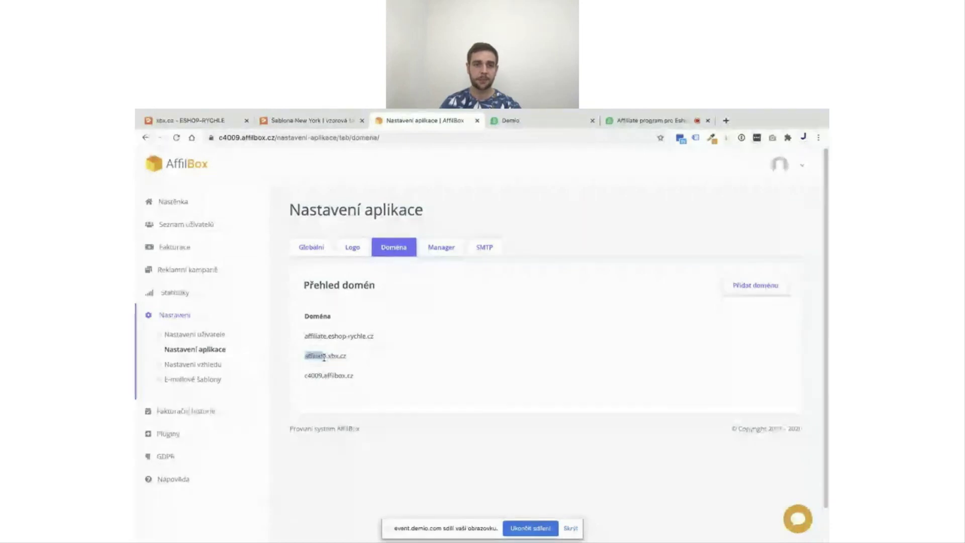
pyautogui.click(358, 372)
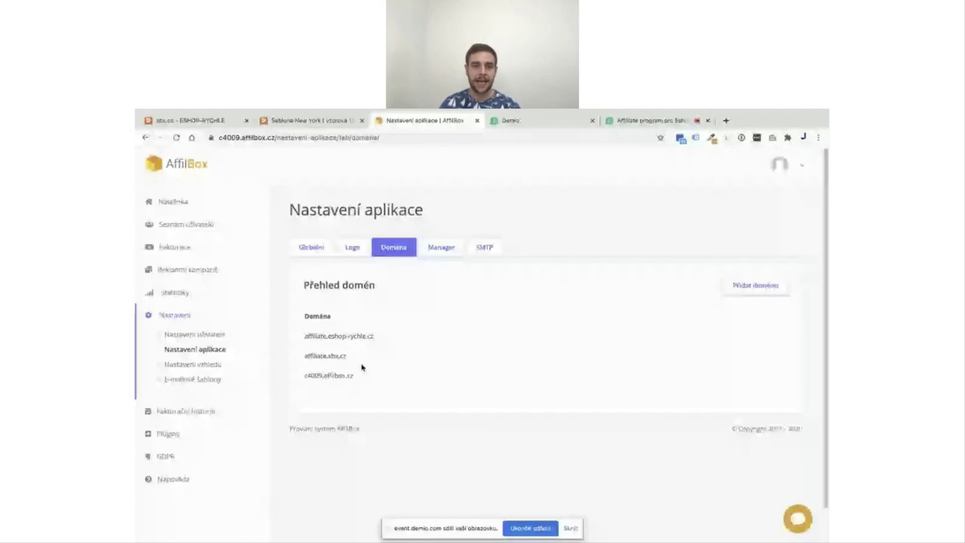
pyautogui.click(174, 478)
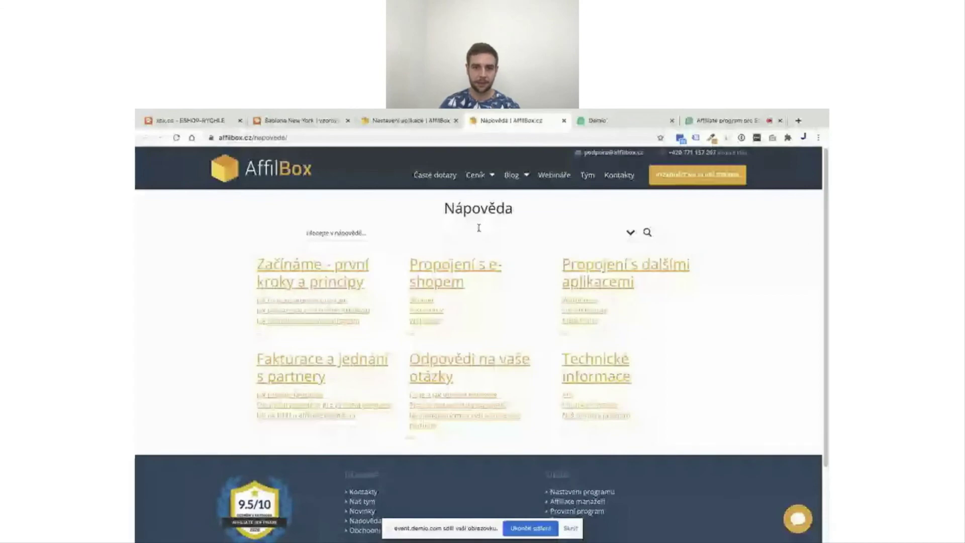
# Close the Nápověda tab to get back to the Doména settings
pyautogui.hotkey('ctrl', 'w')
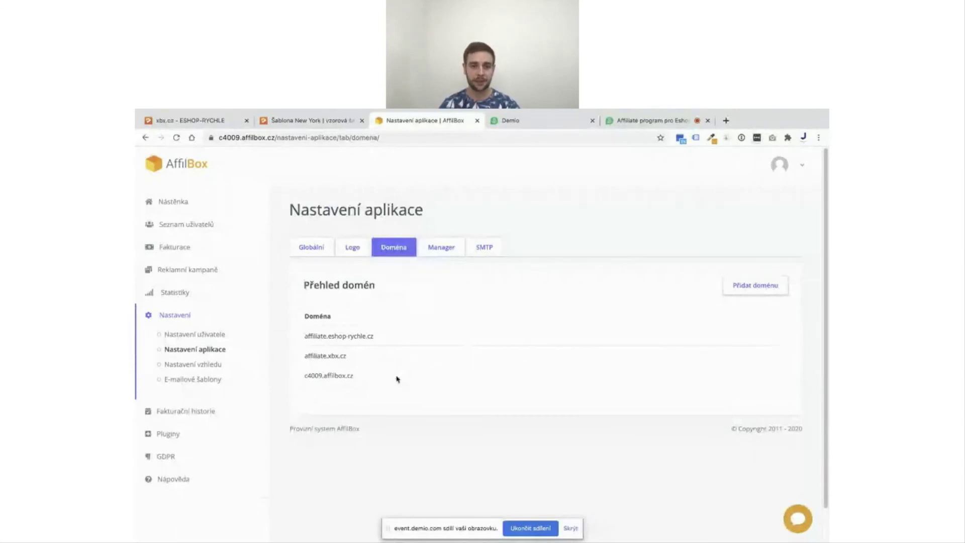
# Load affiliate.xbx.cz in a new tab and return to the Doména settings tab
pyautogui.doubleClick(305, 357)
pyautogui.hotkey('ctrl', 'c')
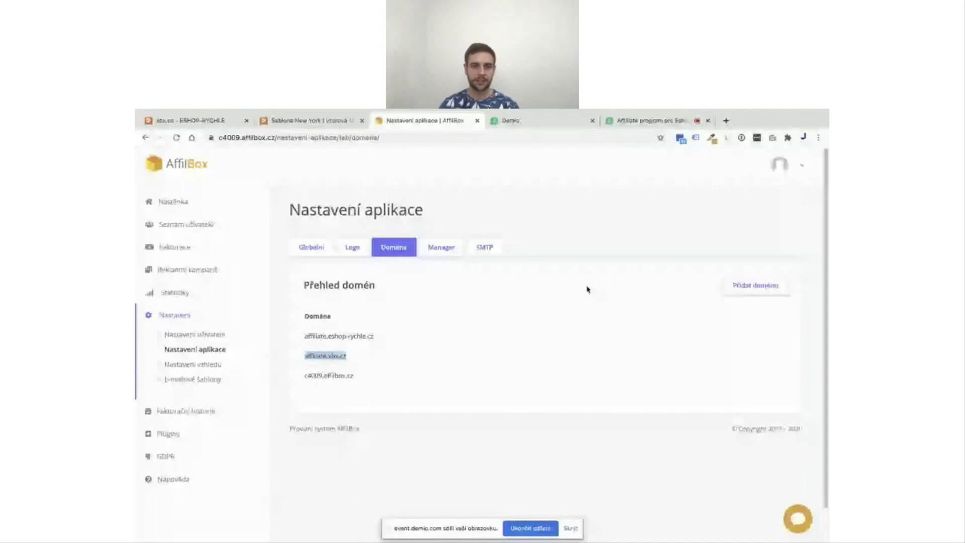
pyautogui.hotkey('ctrl', 't')
pyautogui.hotkey('ctrl', 'v')
pyautogui.press('Return')
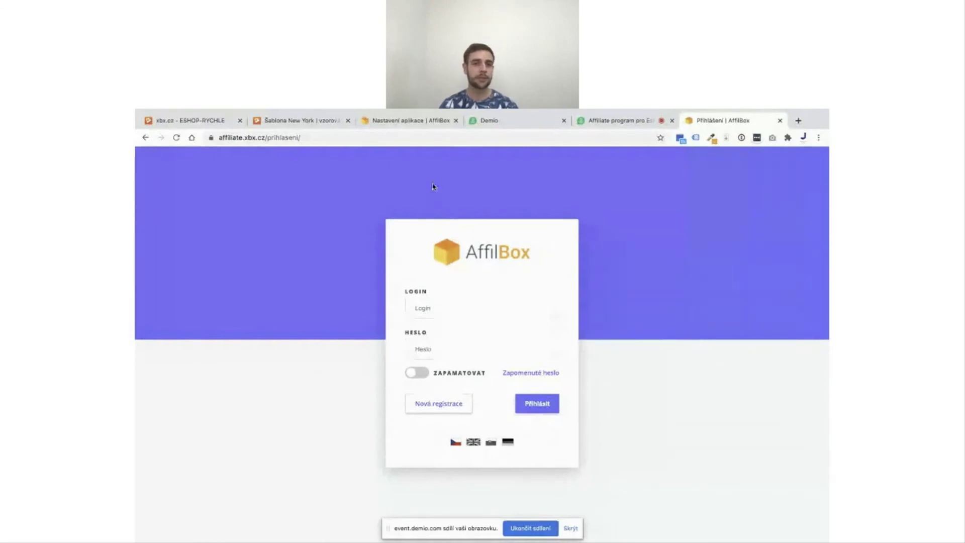
pyautogui.click(366, 121)
pyautogui.click(522, 344)
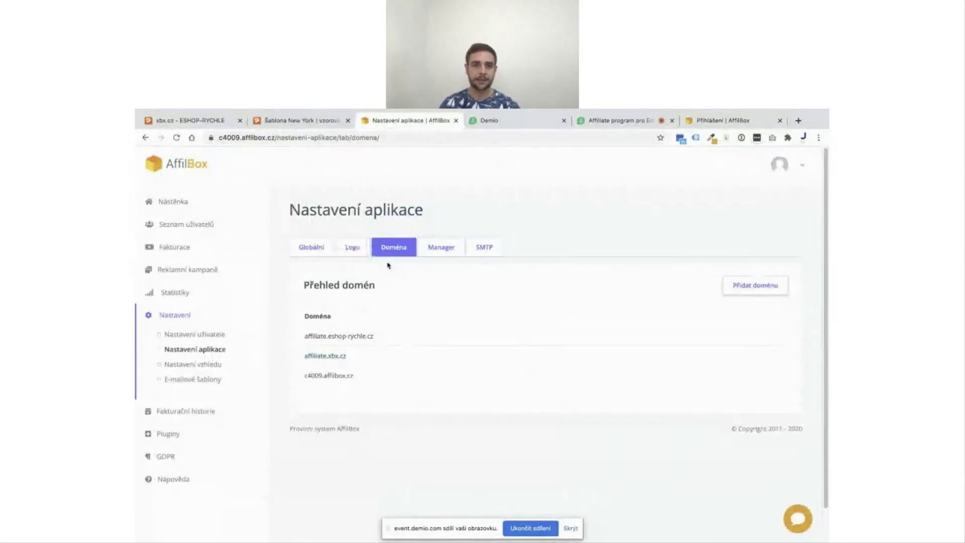
# Glance at the logo upload settings and bring up the Manager contact form
pyautogui.click(353, 249)
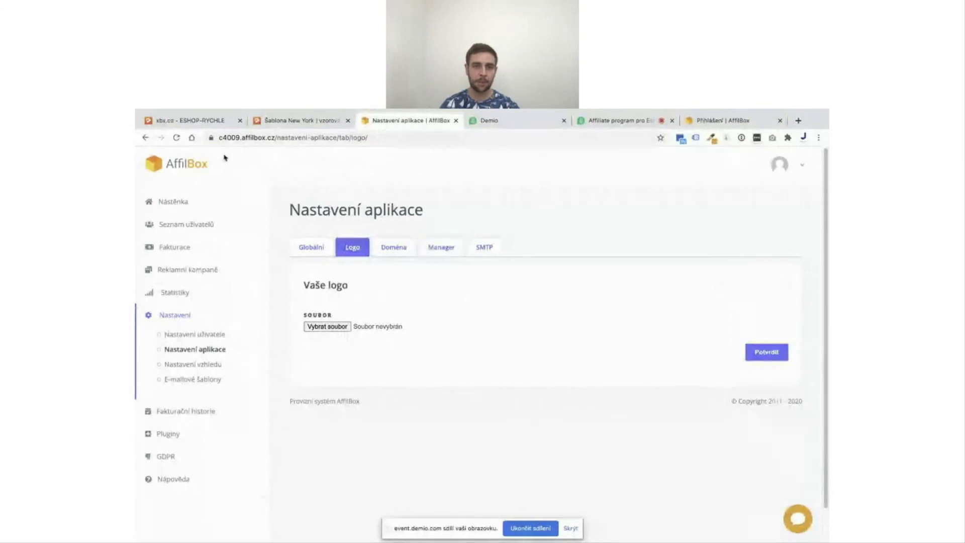
pyautogui.moveTo(176, 161)
pyautogui.mouseDown()
pyautogui.moveTo(358, 198)
pyautogui.moveTo(254, 199)
pyautogui.moveTo(187, 166)
pyautogui.mouseUp()
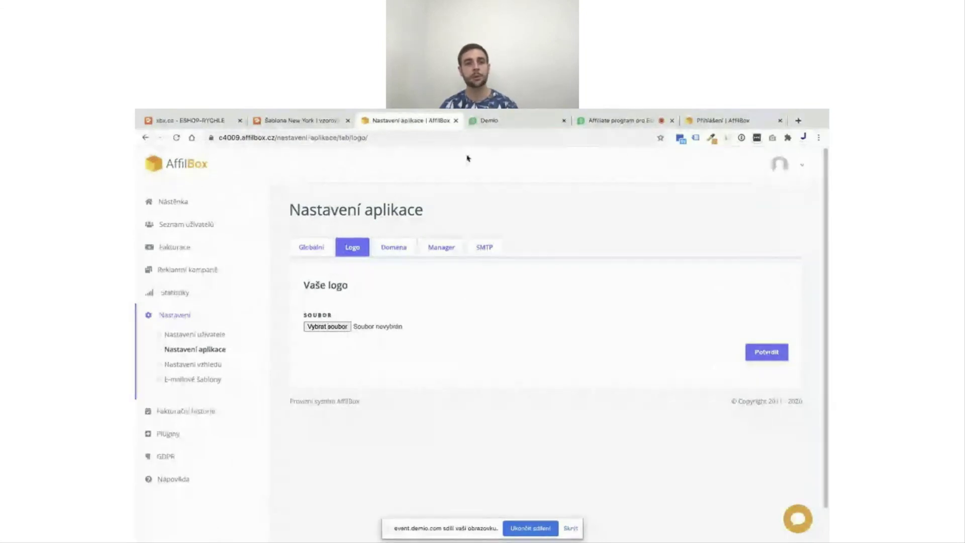
pyautogui.click(442, 247)
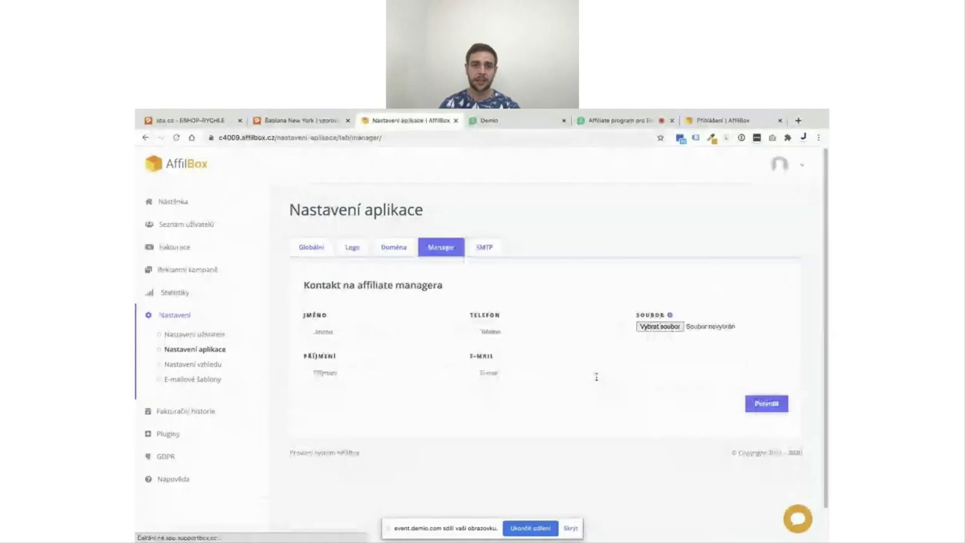
pyautogui.scroll(-1, 477, 331)
# Enter the manager's first name, surname, phone number and e-mail, and save with Potvrdit
pyautogui.click(378, 294)
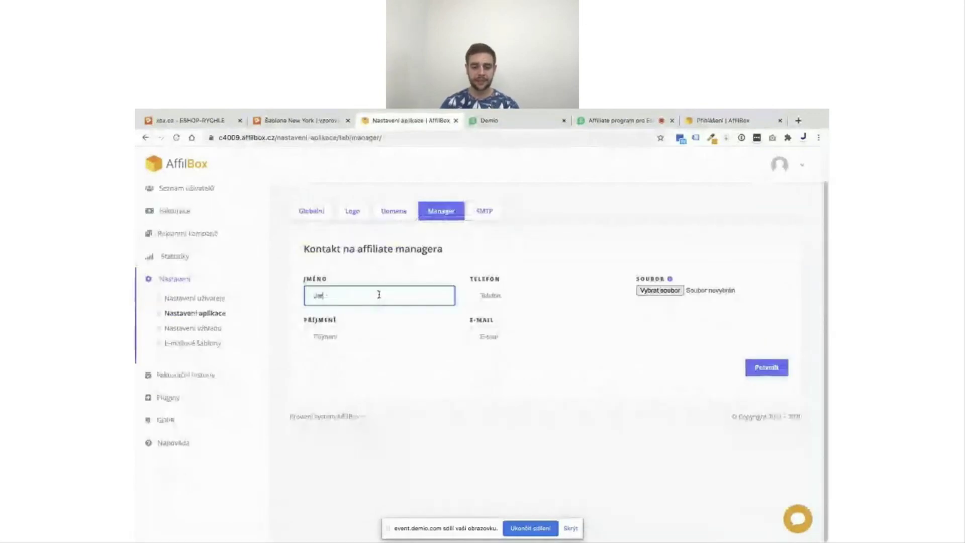
pyautogui.press('Tab')
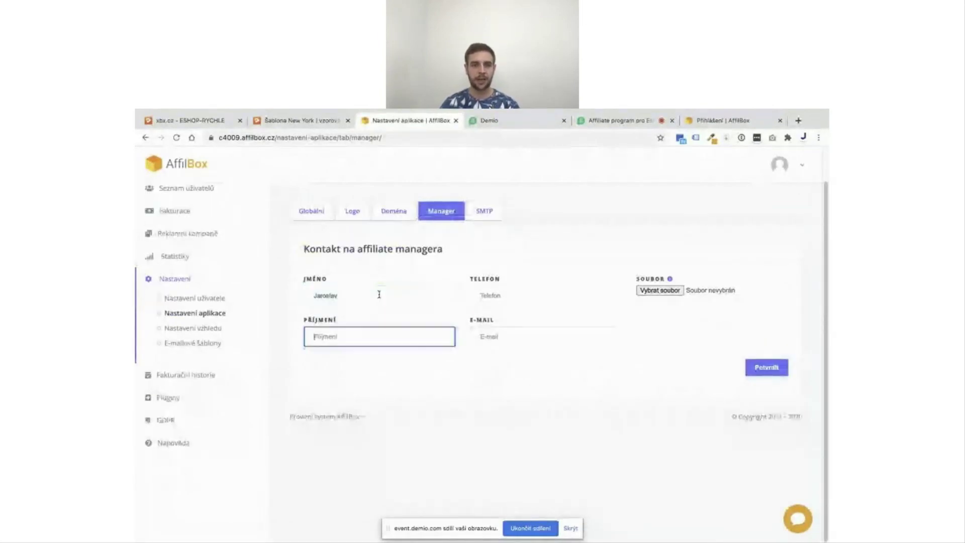
pyautogui.press('Tab')
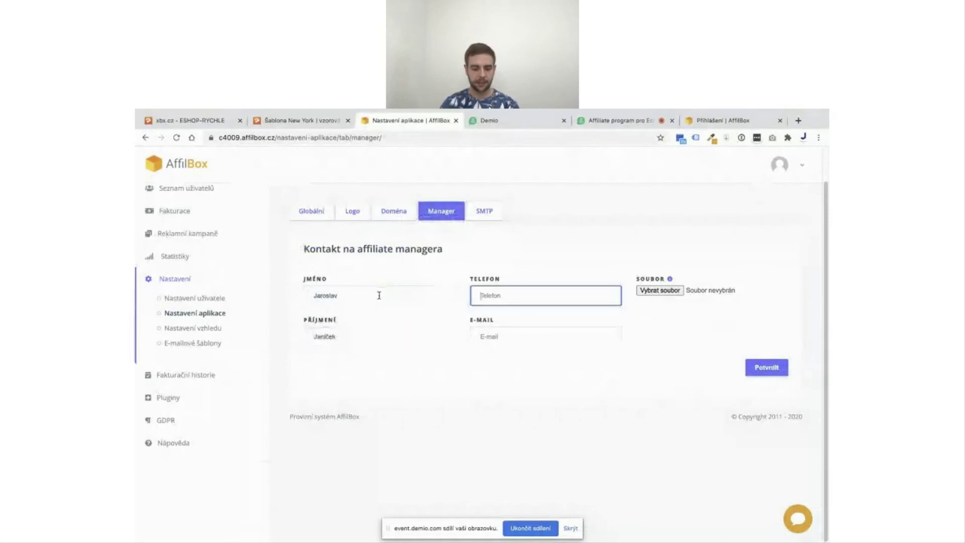
pyautogui.write('111222333')
pyautogui.press('Tab')
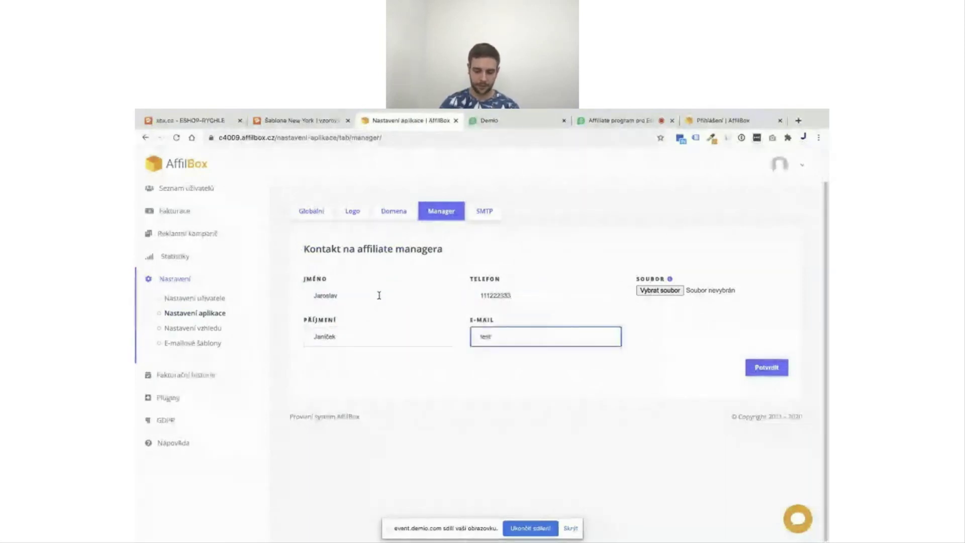
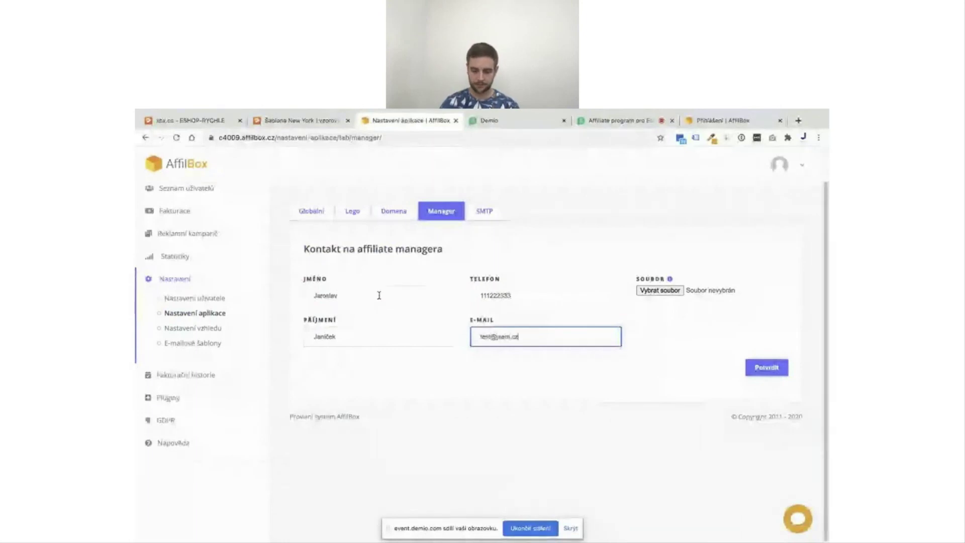
pyautogui.click(778, 375)
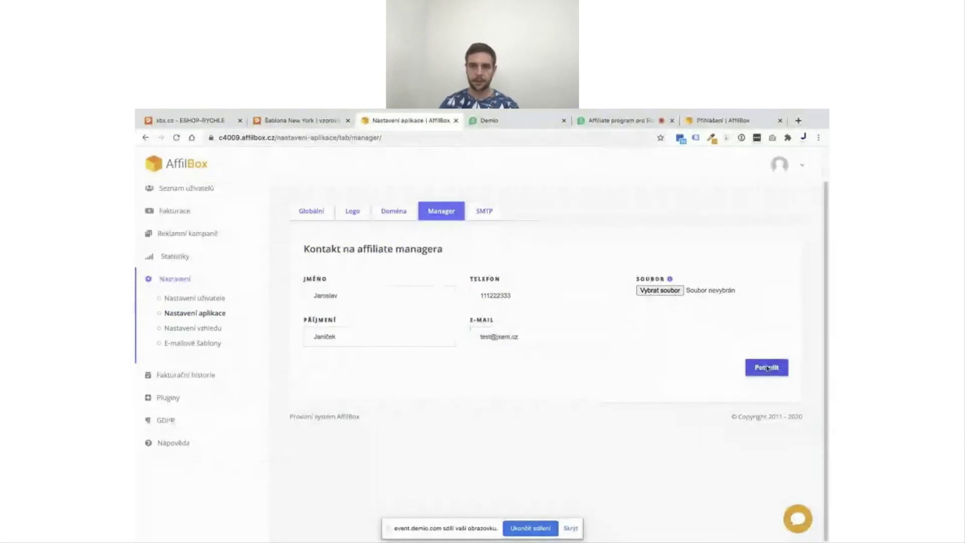
pyautogui.click(767, 368)
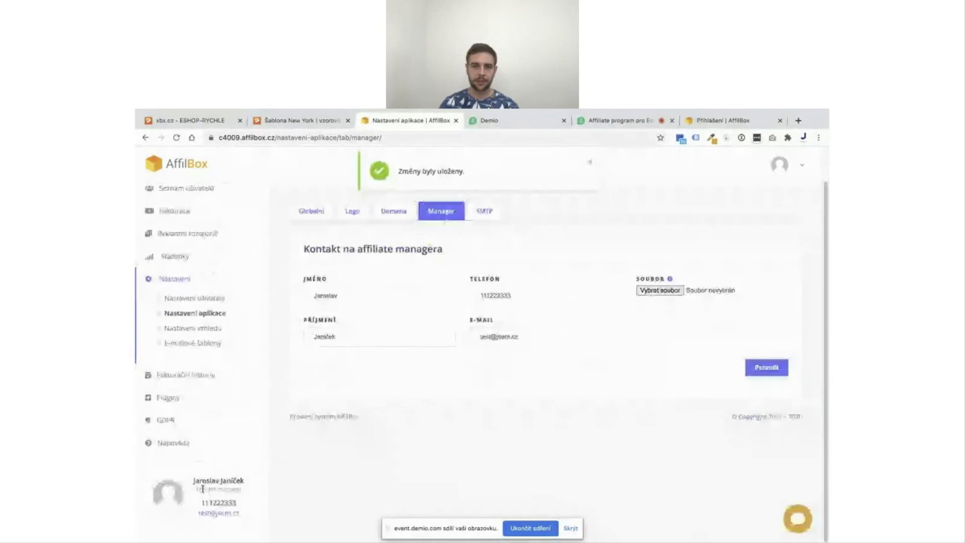
# Point out the new manager contact block shown in the sidebar
pyautogui.moveTo(203, 489); pyautogui.dragTo(191, 478)
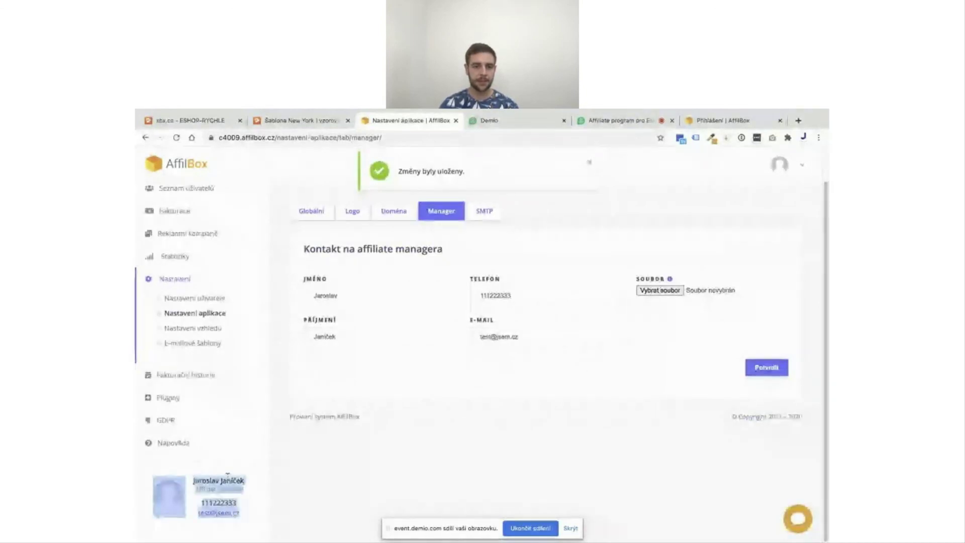
pyautogui.click(281, 499)
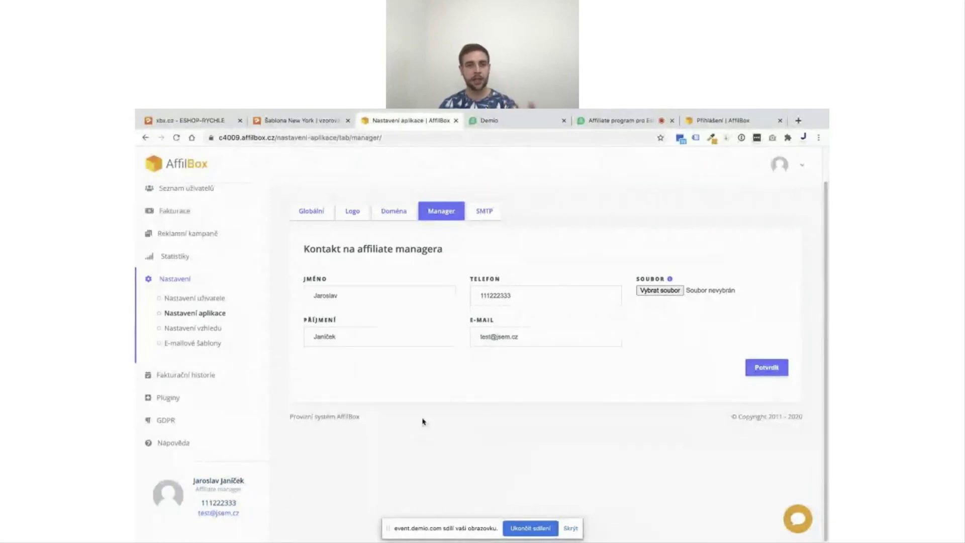
pyautogui.moveTo(250, 514)
pyautogui.mouseDown()
pyautogui.moveTo(182, 470)
pyautogui.moveTo(227, 461)
pyautogui.moveTo(249, 490)
pyautogui.moveTo(248, 511)
pyautogui.mouseUp()
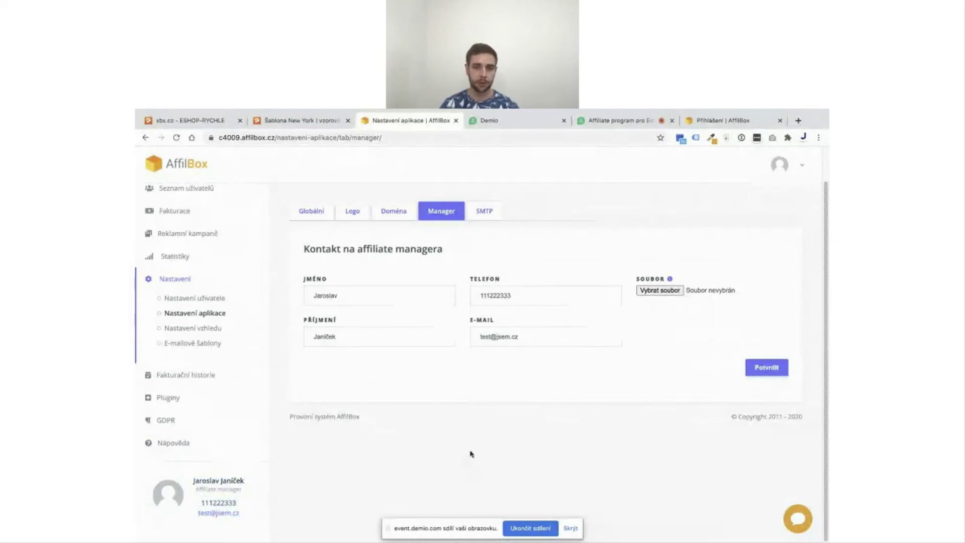
pyautogui.scroll(1, 563, 292)
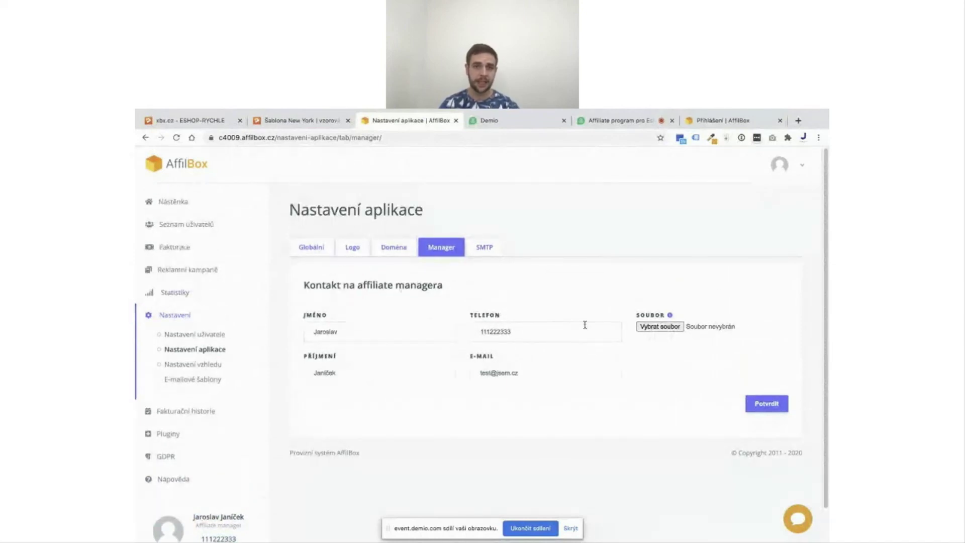
# View the SMTP mail server settings, then go to Nastavení vzhledu
pyautogui.click(485, 248)
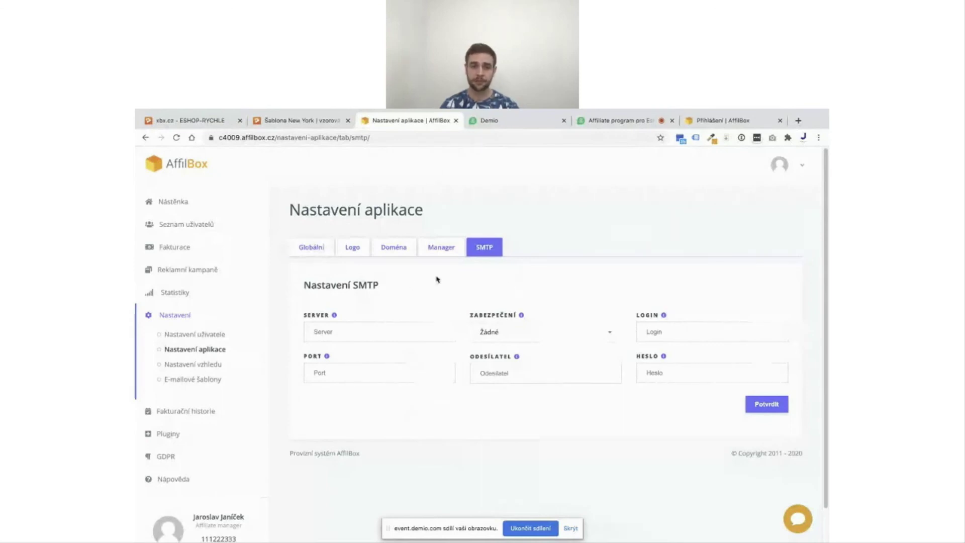
pyautogui.click(217, 367)
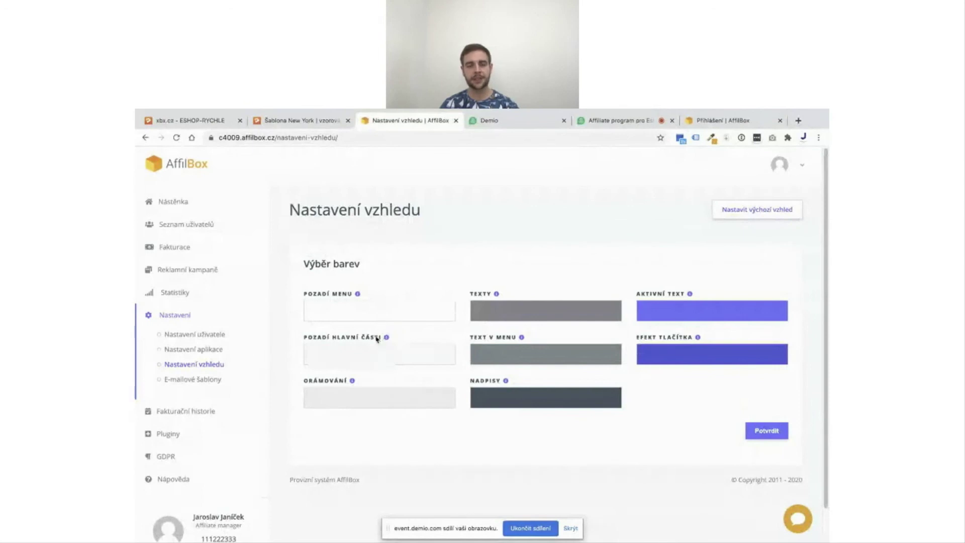
# Make the menu background pale pink, texts near-white and active text bright magenta
pyautogui.click(355, 314)
pyautogui.click(337, 372)
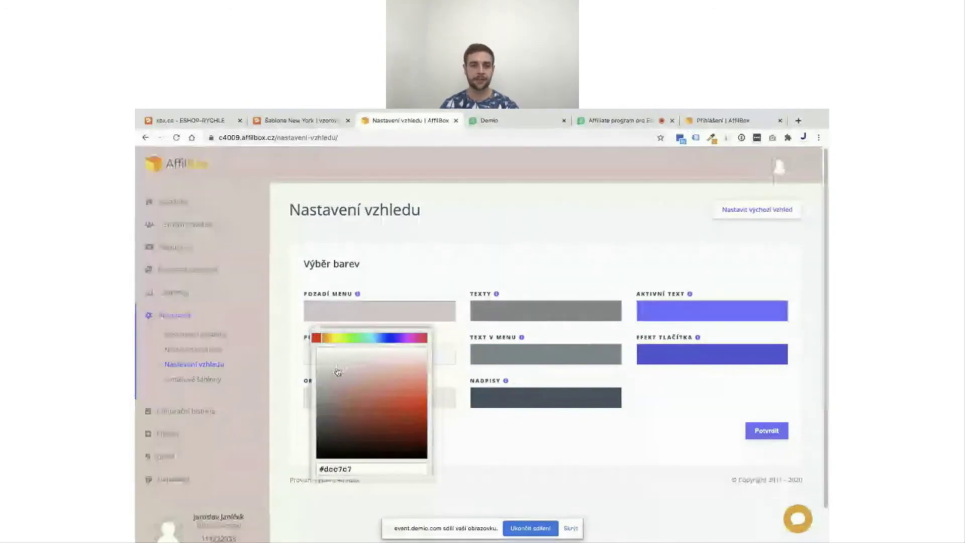
pyautogui.moveTo(337, 371); pyautogui.dragTo(320, 344)
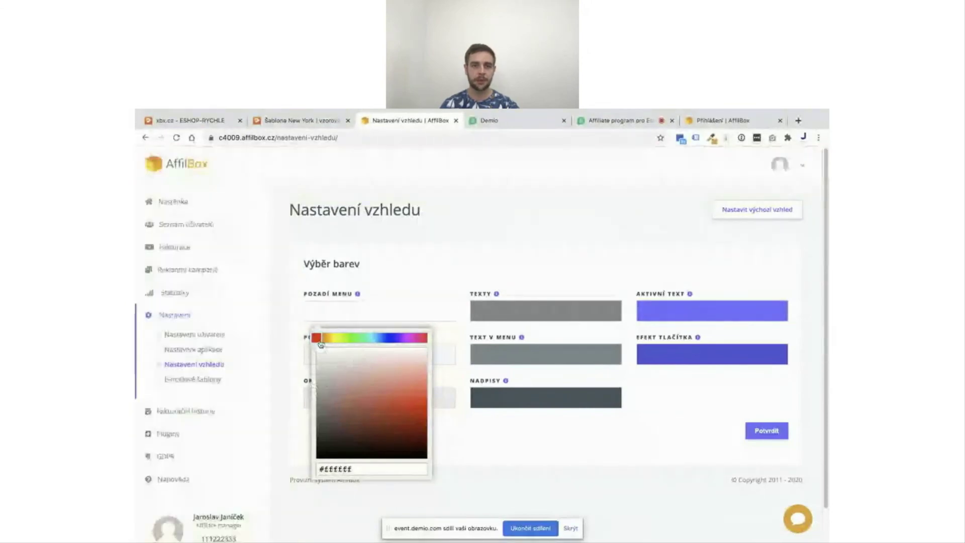
pyautogui.click(495, 311)
pyautogui.moveTo(493, 400); pyautogui.dragTo(577, 355)
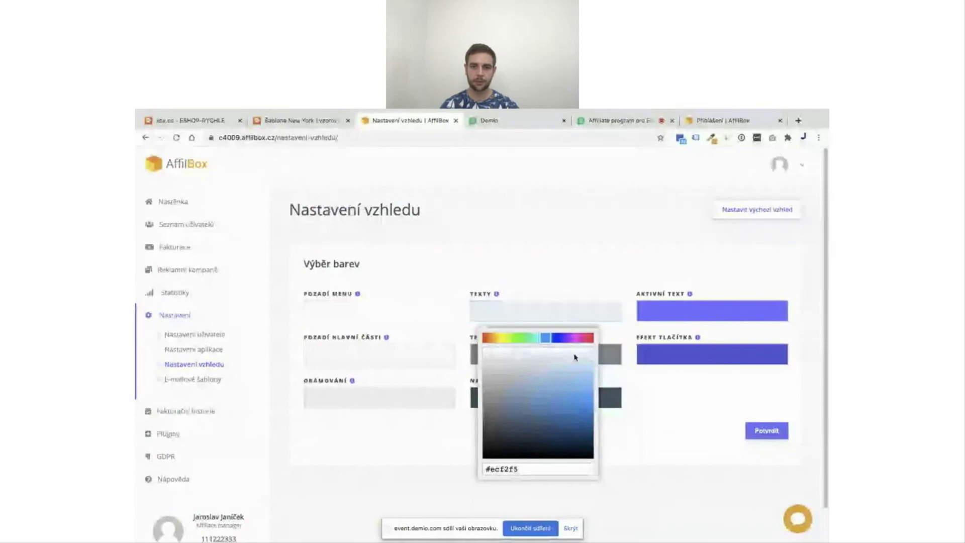
pyautogui.click(701, 308)
pyautogui.click(702, 308)
pyautogui.moveTo(687, 382); pyautogui.dragTo(715, 375)
pyautogui.click(746, 338)
pyautogui.click(732, 406)
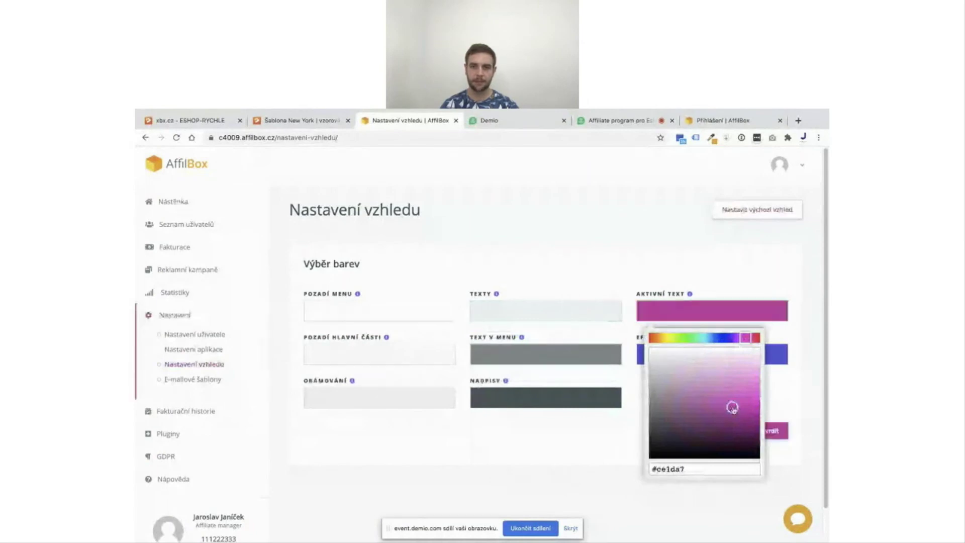
pyautogui.moveTo(732, 407); pyautogui.dragTo(737, 401)
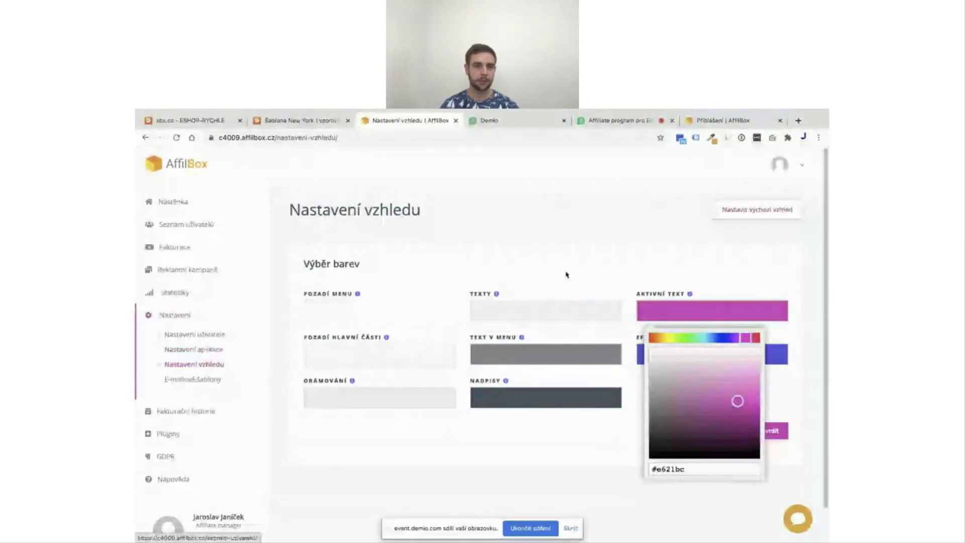
pyautogui.click(666, 441)
# Try several main background colours ending near-white, and make the menu text light blue
pyautogui.click(380, 354)
pyautogui.click(364, 439)
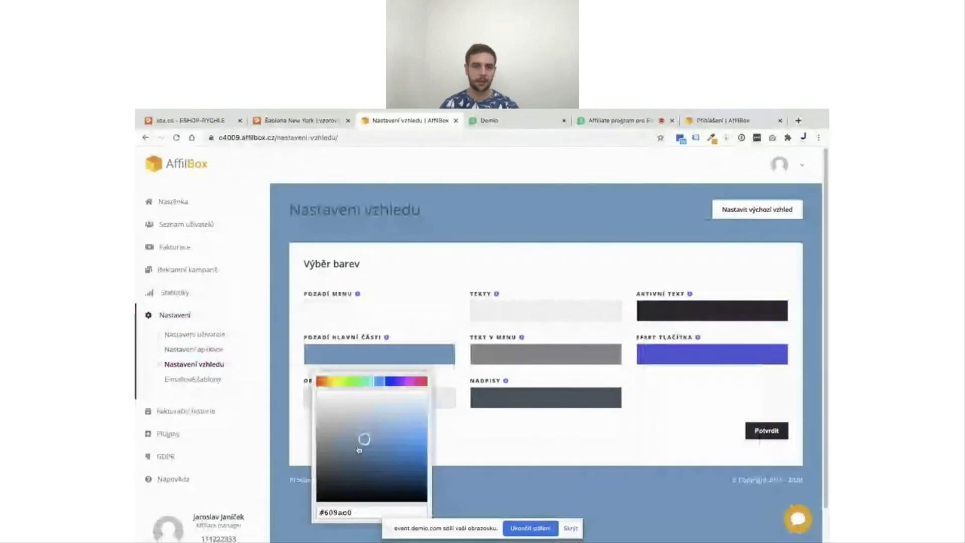
pyautogui.click(375, 416)
pyautogui.click(318, 449)
pyautogui.click(398, 432)
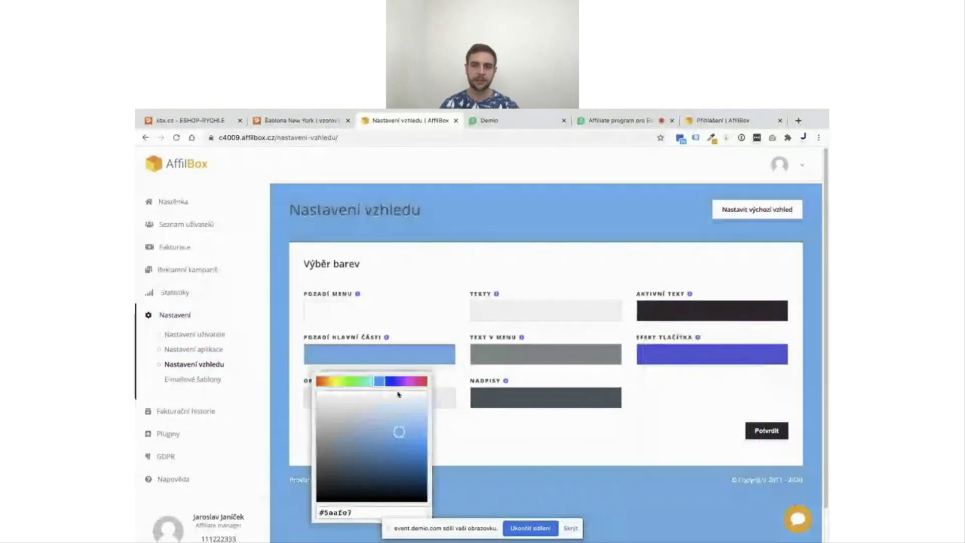
pyautogui.click(423, 381)
pyautogui.click(401, 470)
pyautogui.click(385, 401)
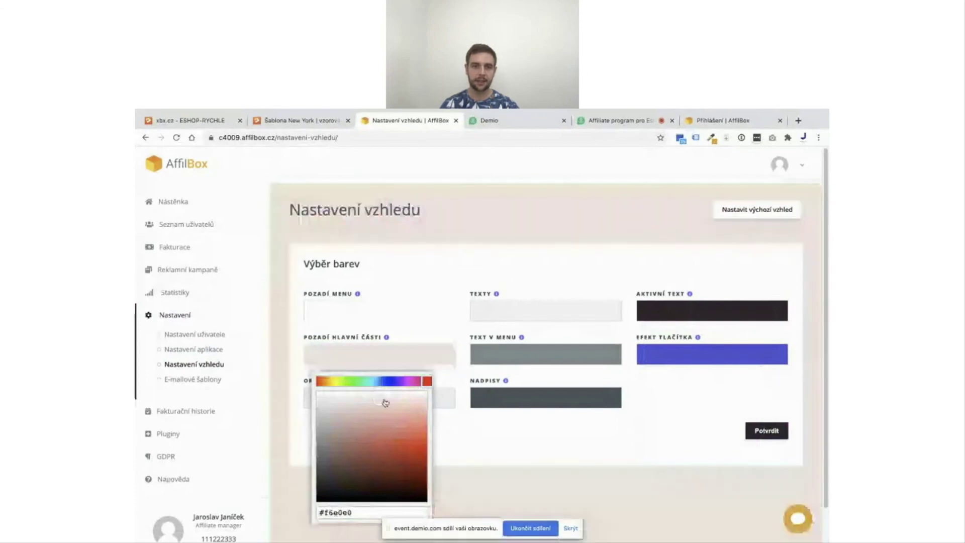
pyautogui.click(543, 358)
pyautogui.click(543, 359)
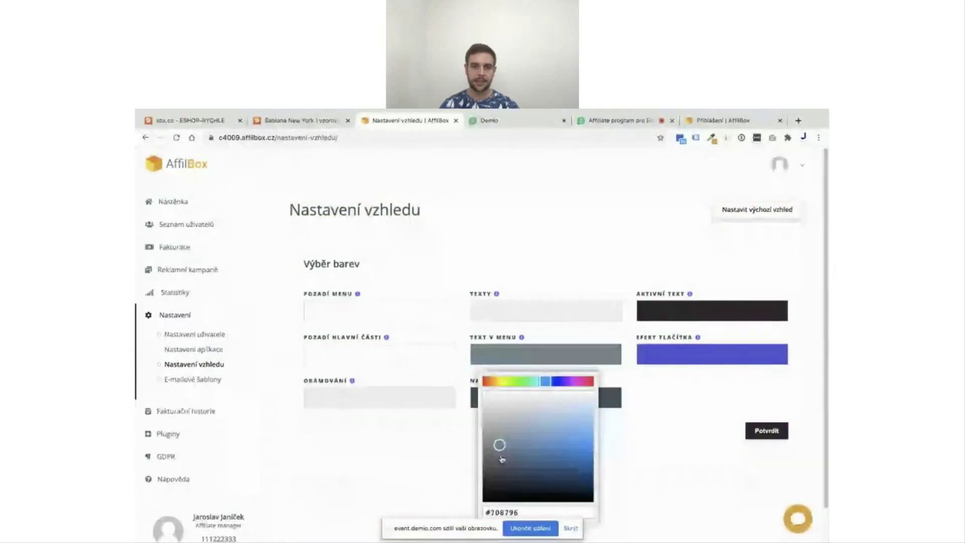
pyautogui.click(523, 470)
pyautogui.click(543, 420)
# Make the button effect light lavender, the border dark navy and headings light grey
pyautogui.click(729, 357)
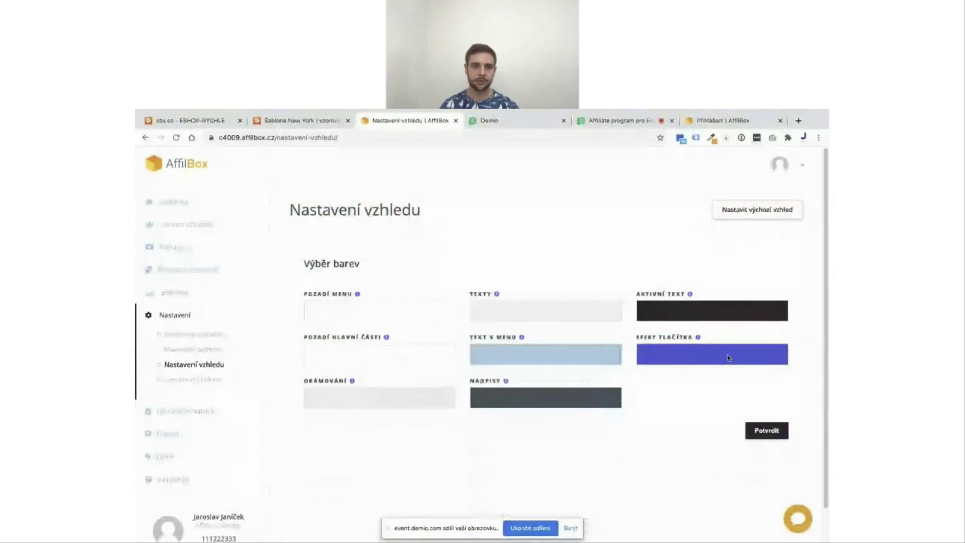
pyautogui.click(659, 494)
pyautogui.click(707, 409)
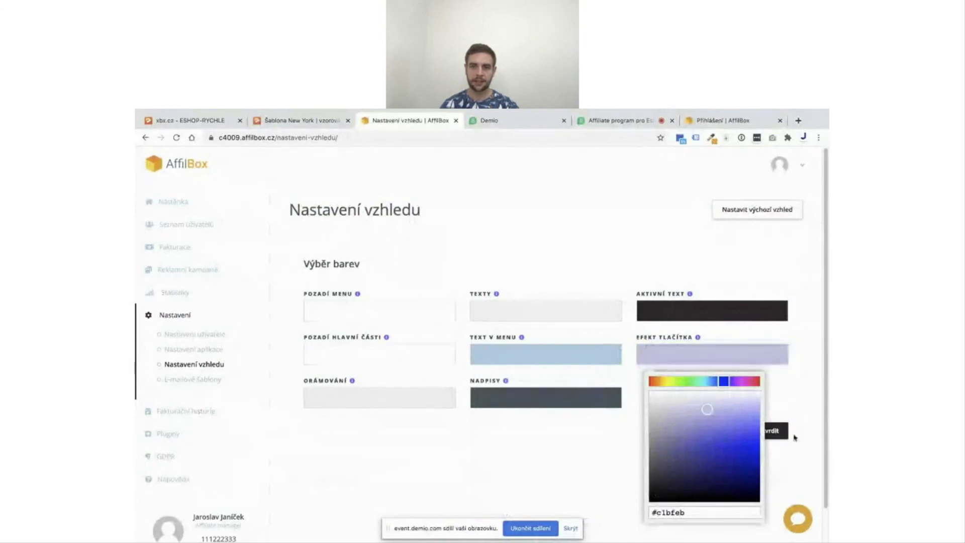
pyautogui.click(626, 470)
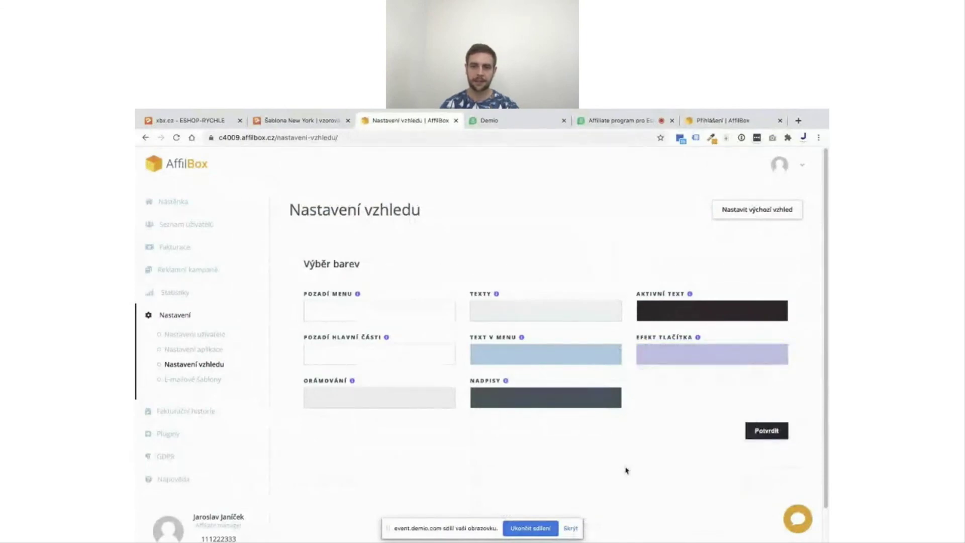
pyautogui.click(370, 399)
pyautogui.moveTo(322, 503); pyautogui.dragTo(517, 456)
pyautogui.click(533, 385)
pyautogui.scroll(1, 538, 452)
pyautogui.click(721, 407)
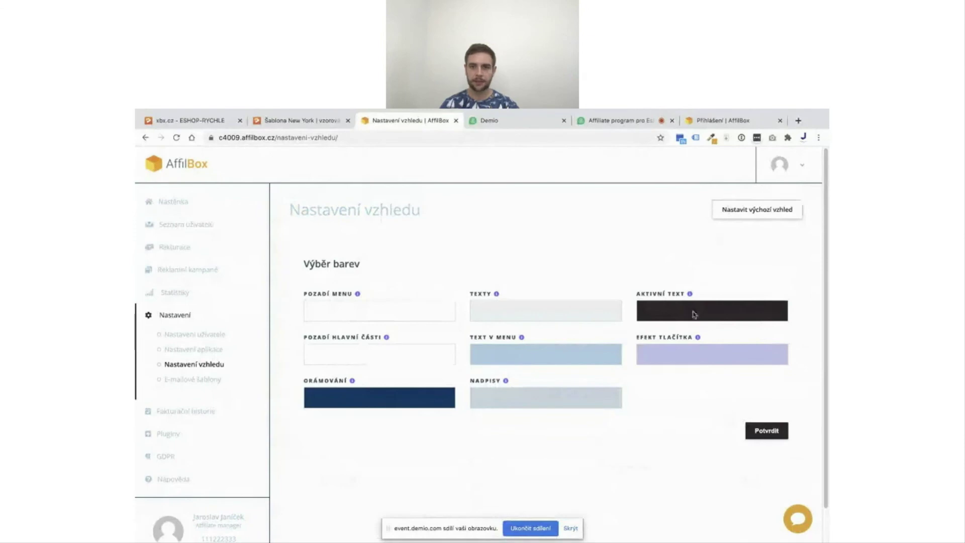
pyautogui.scroll(-1, 578, 351)
pyautogui.scroll(1, 458, 386)
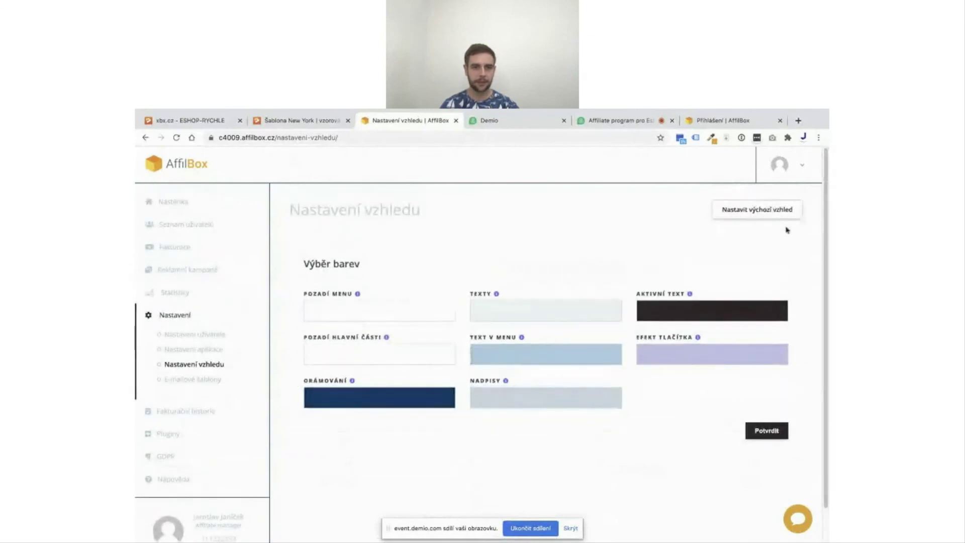
# Restore the default appearance with Nastavit výchozí vzhled
pyautogui.click(758, 209)
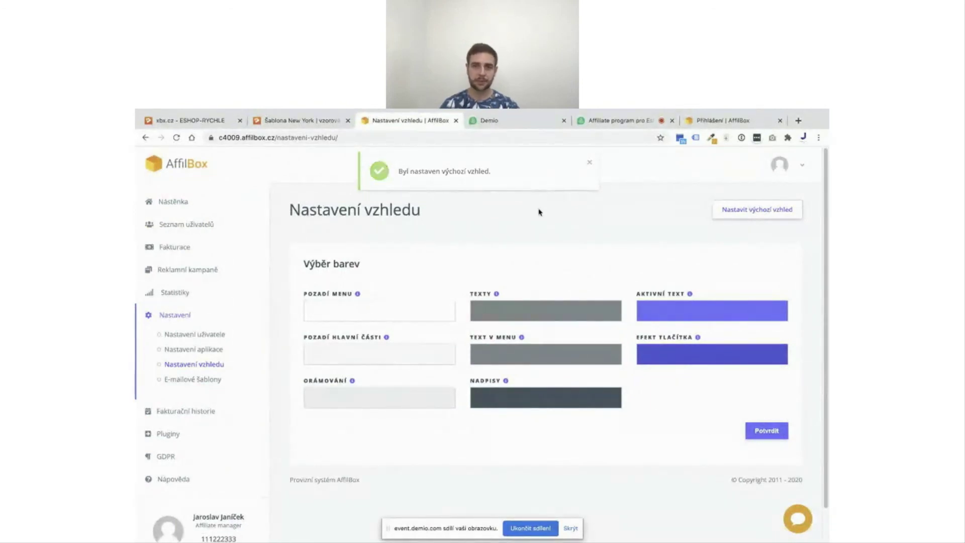
pyautogui.moveTo(358, 295)
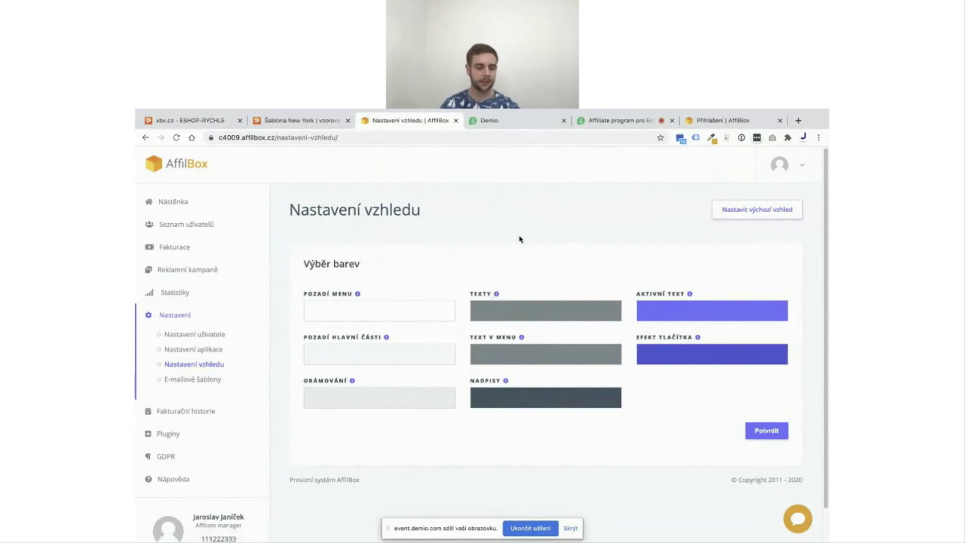
pyautogui.moveTo(496, 295)
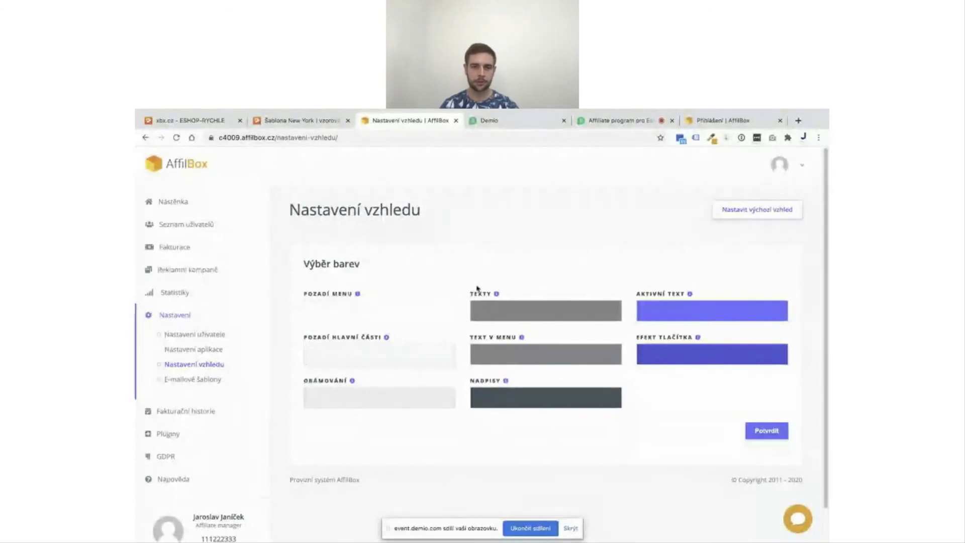
# Open the Nová konverze template from E-mailové šablony for editing
pyautogui.click(190, 379)
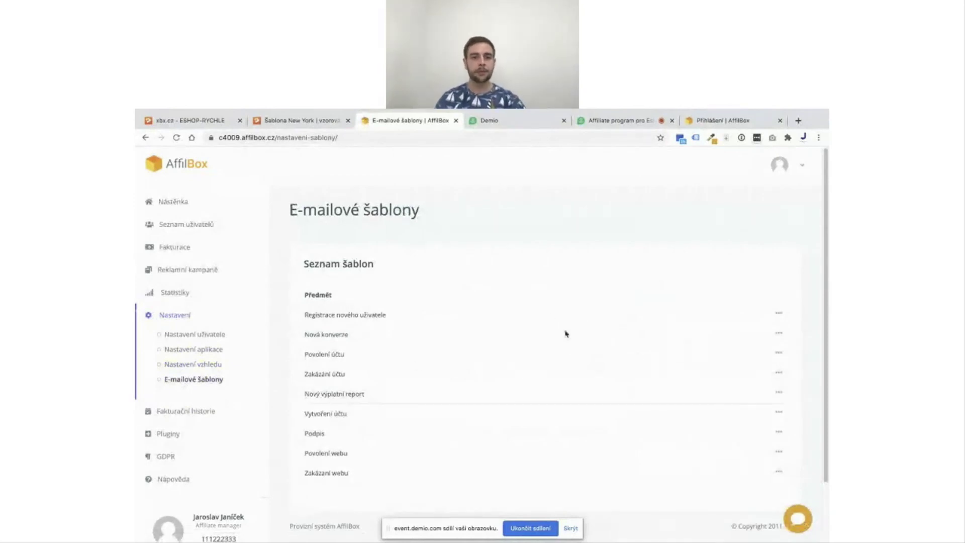
pyautogui.click(778, 334)
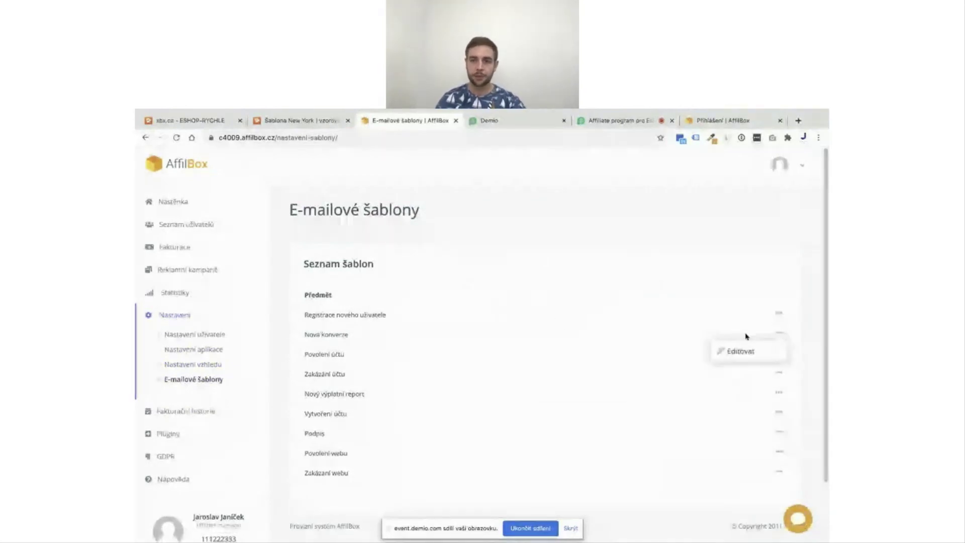
pyautogui.click(778, 334)
pyautogui.click(777, 335)
pyautogui.click(777, 335)
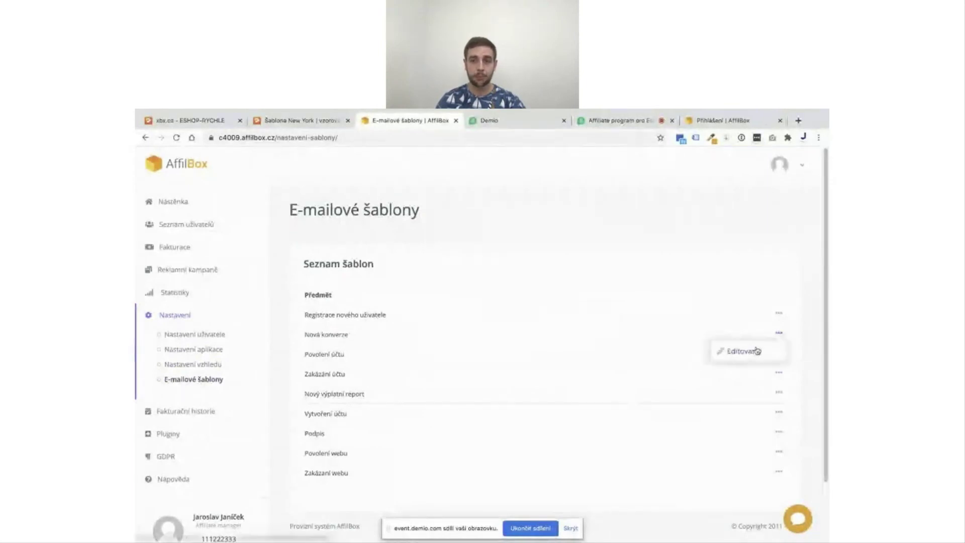
pyautogui.click(741, 350)
# Look through the Nová konverze message text and its list of placeholders
pyautogui.scroll(-1, 553, 417)
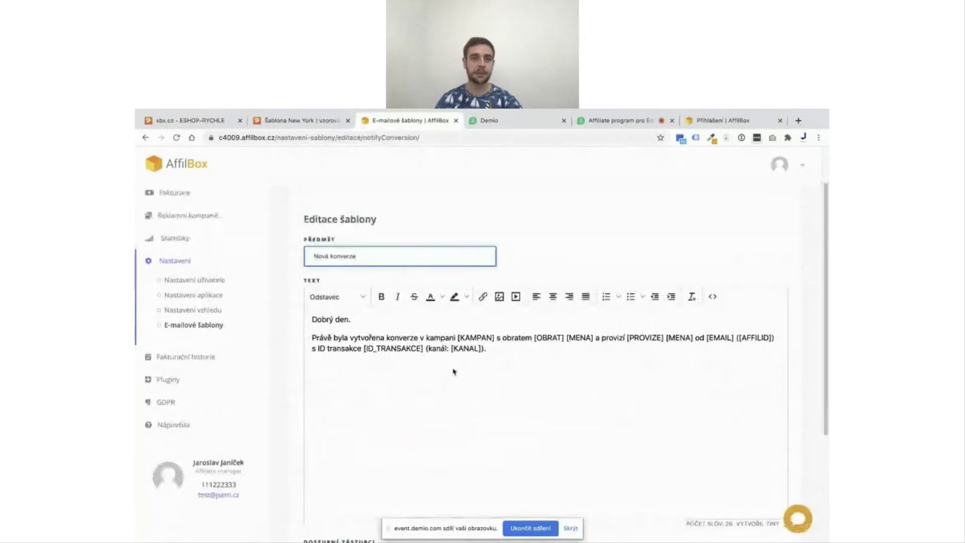
pyautogui.click(398, 375)
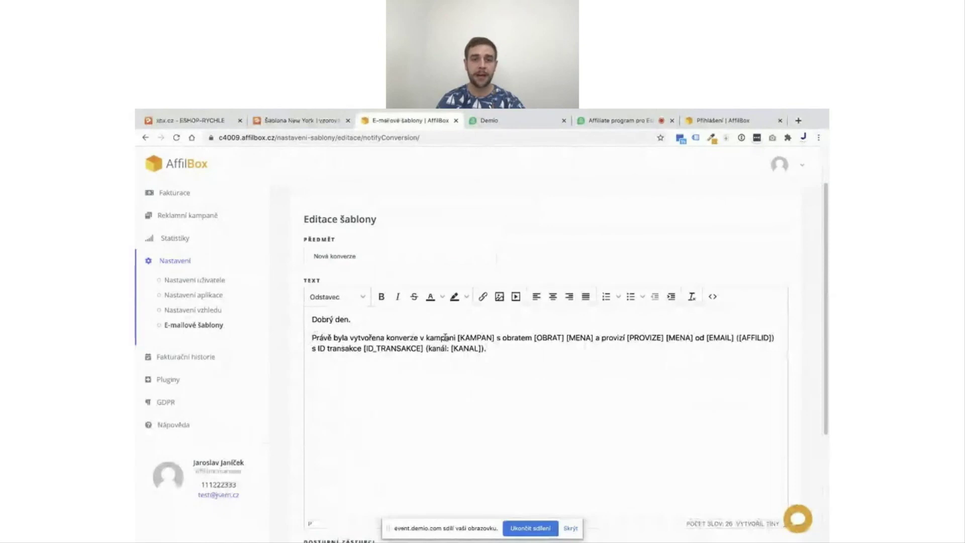
pyautogui.scroll(-3, 461, 384)
pyautogui.moveTo(303, 469); pyautogui.dragTo(500, 471)
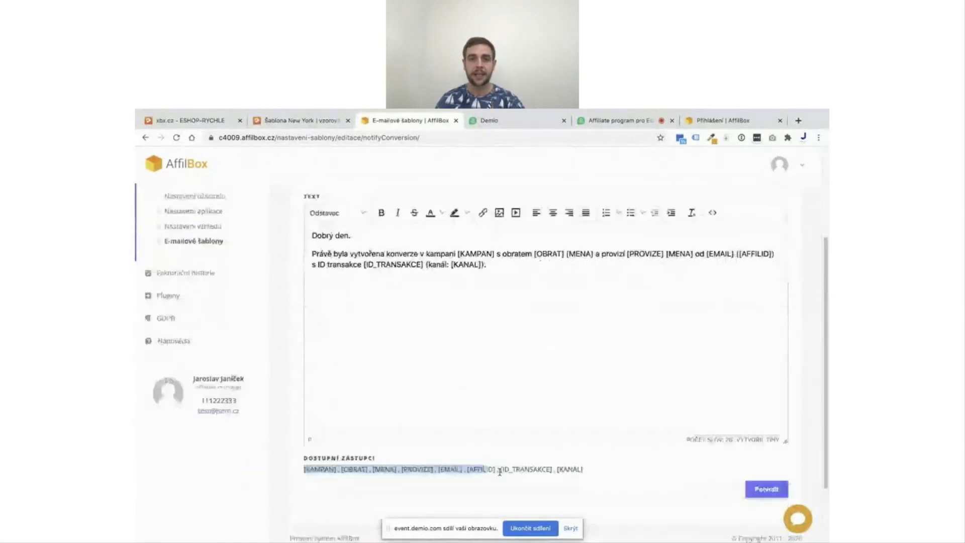
pyautogui.click(598, 465)
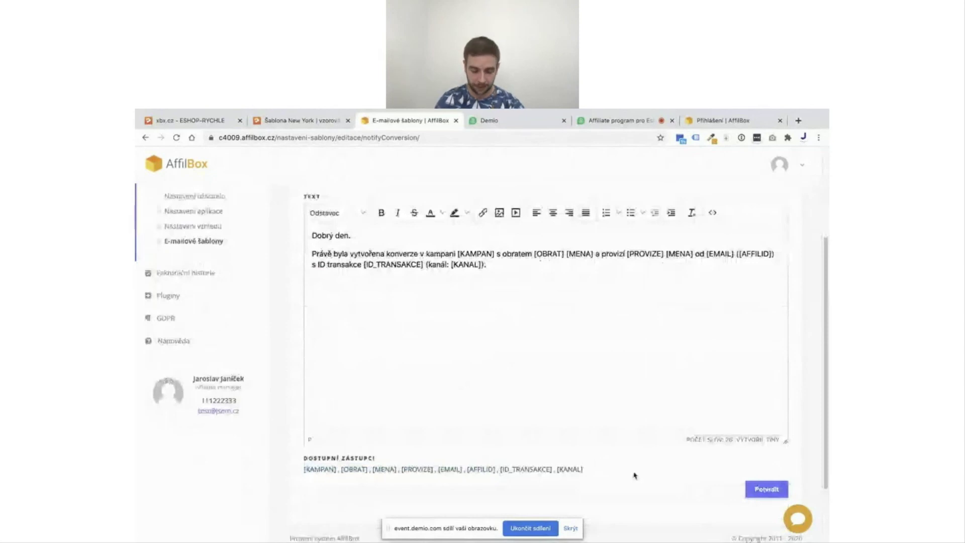
pyautogui.scroll(1, 575, 293)
pyautogui.click(575, 292)
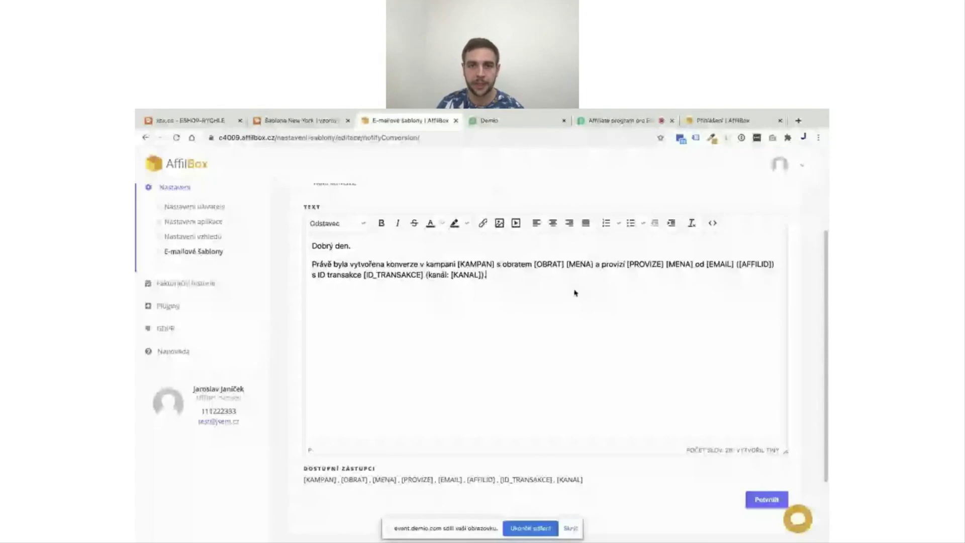
pyautogui.scroll(2, 327, 247)
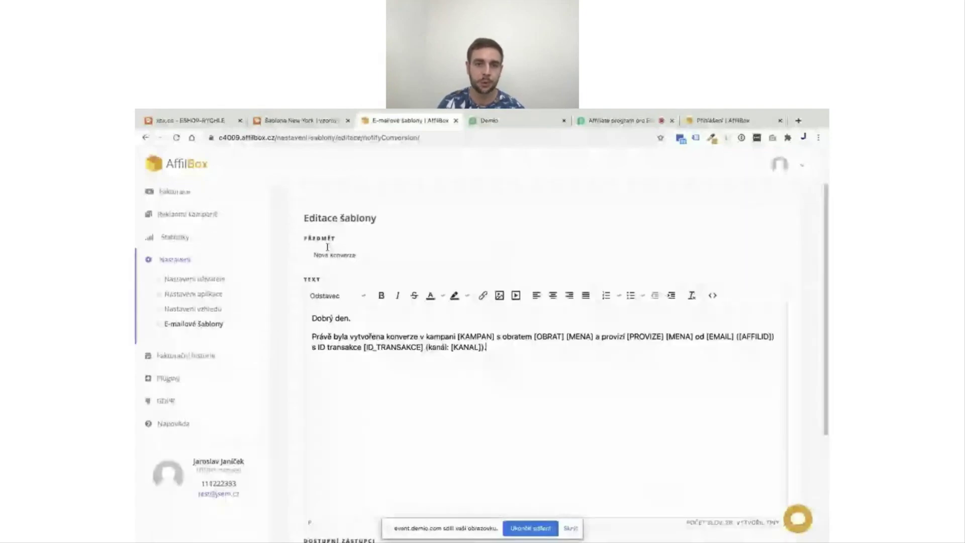
# Go back to the template list and open the Podpis template for editing
pyautogui.click(147, 138)
pyautogui.click(778, 363)
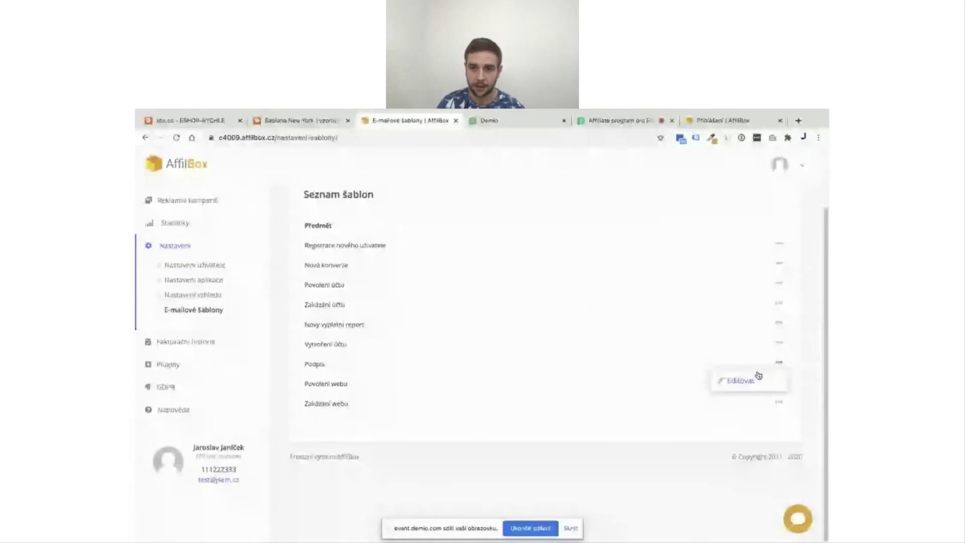
pyautogui.click(756, 375)
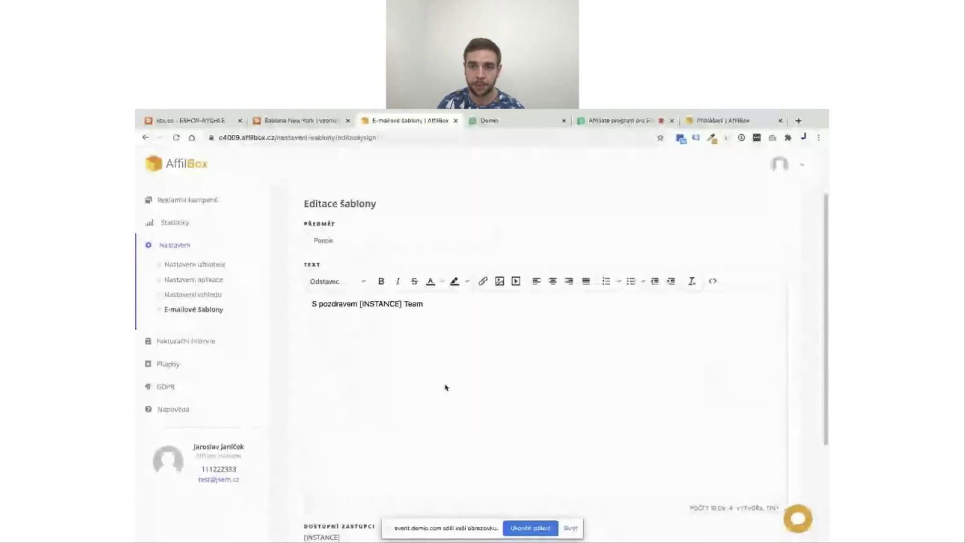
pyautogui.scroll(2, 620, 323)
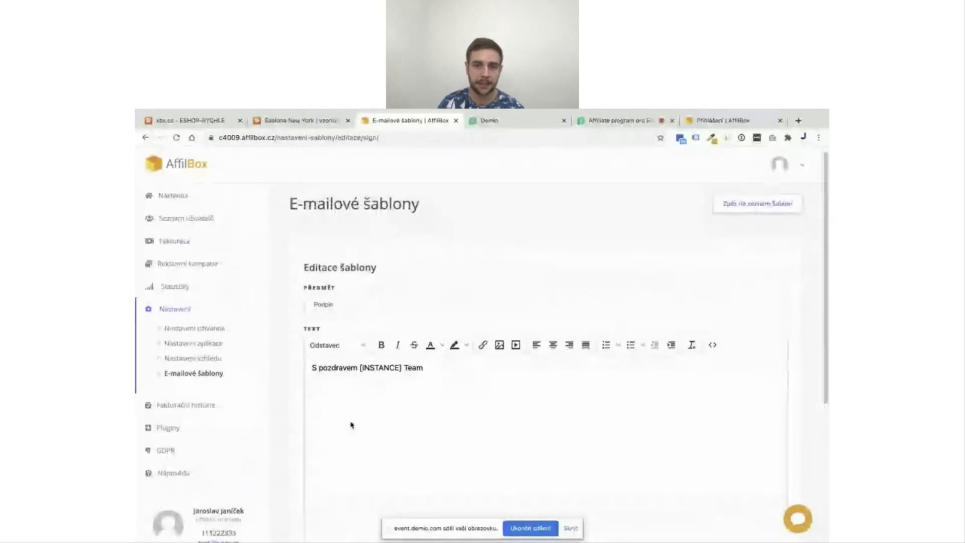
pyautogui.scroll(1, 358, 417)
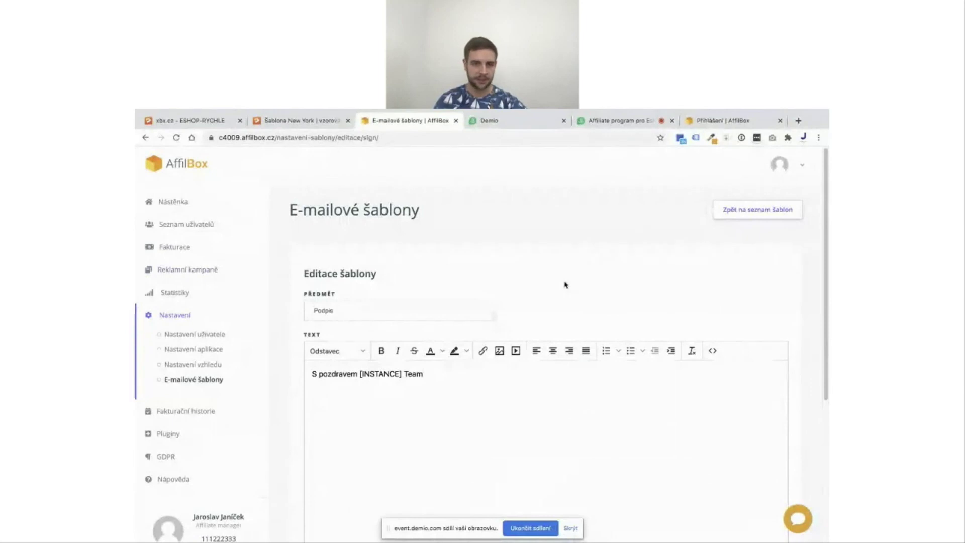
# Start a new advertising campaign named xbx and open a fresh browser tab
pyautogui.click(195, 272)
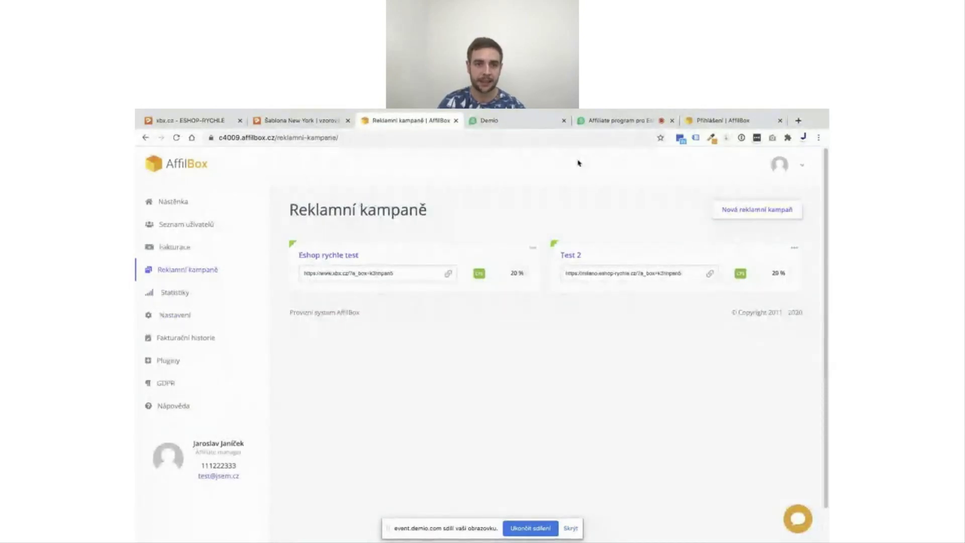
pyautogui.click(747, 211)
pyautogui.moveTo(332, 297)
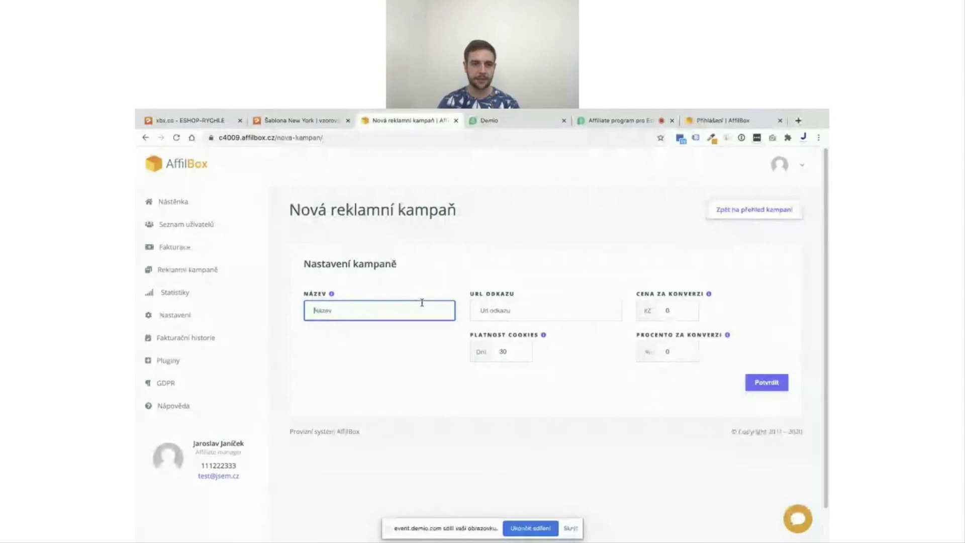
pyautogui.write('Affil')
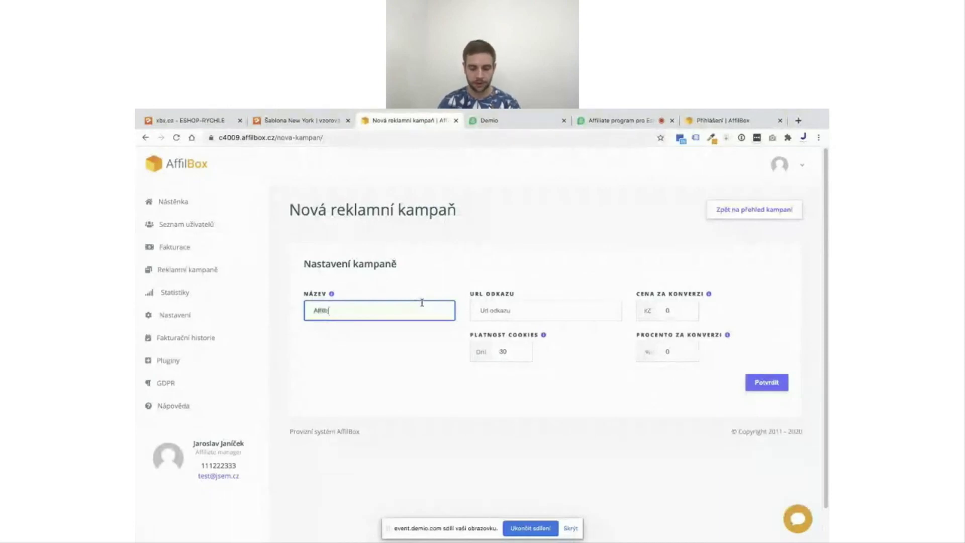
pyautogui.press('BackSpace')
pyautogui.press('BackSpace')
pyautogui.press('BackSpace')
pyautogui.press('BackSpace')
pyautogui.press('BackSpace')
pyautogui.write('xbx')
pyautogui.click(537, 299)
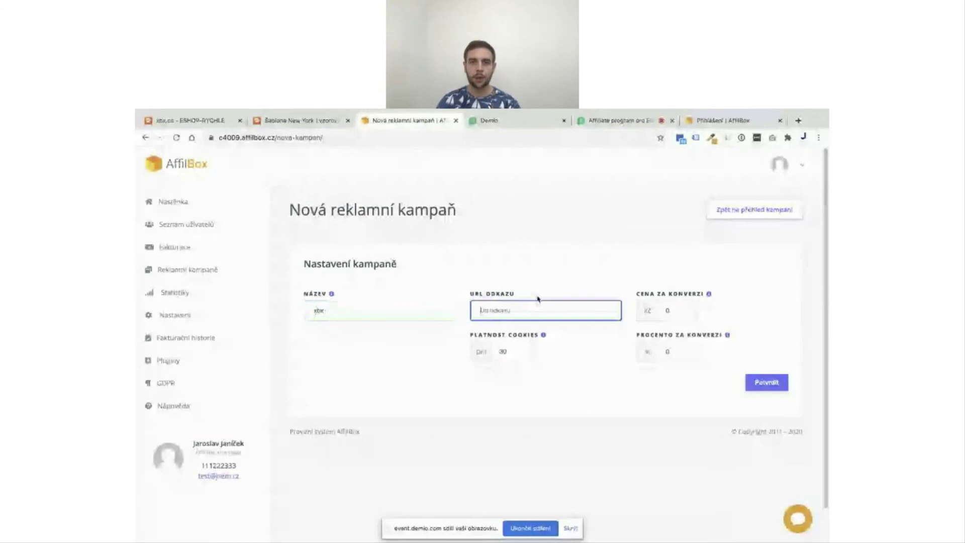
pyautogui.click(796, 122)
# Load xbx.cz, copy its web address, and return to the campaign form
pyautogui.write('xbx.cz')
pyautogui.press('Return')
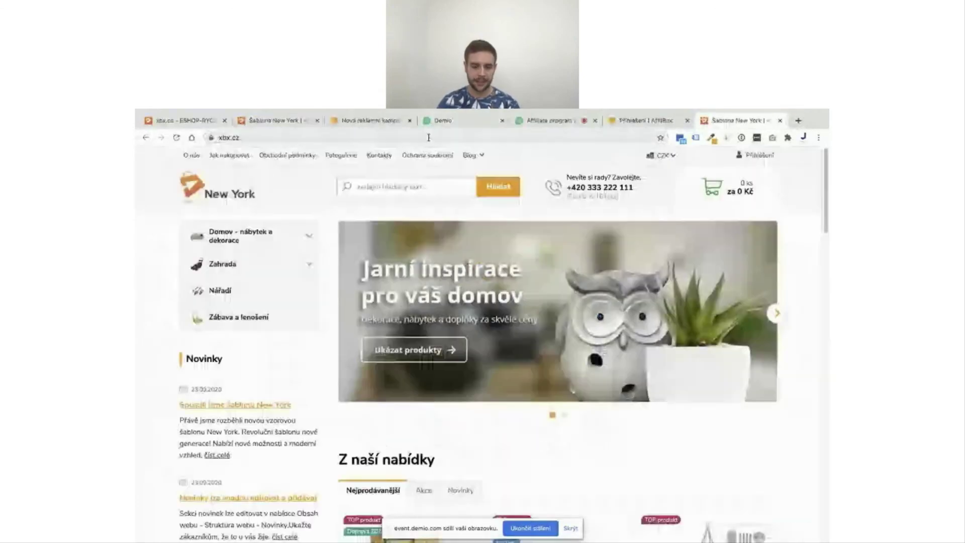
pyautogui.click(428, 138)
pyautogui.scroll(-1, 509, 386)
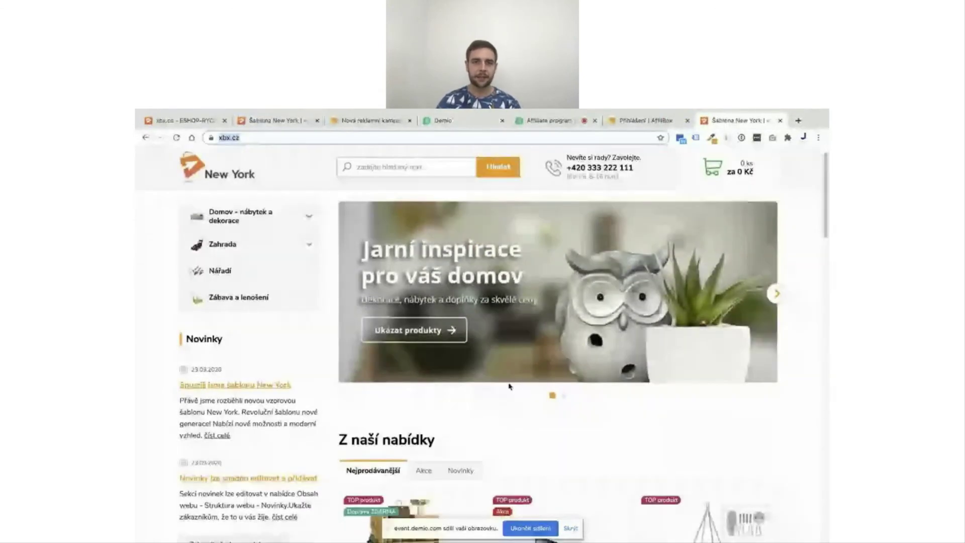
pyautogui.scroll(-4, 509, 386)
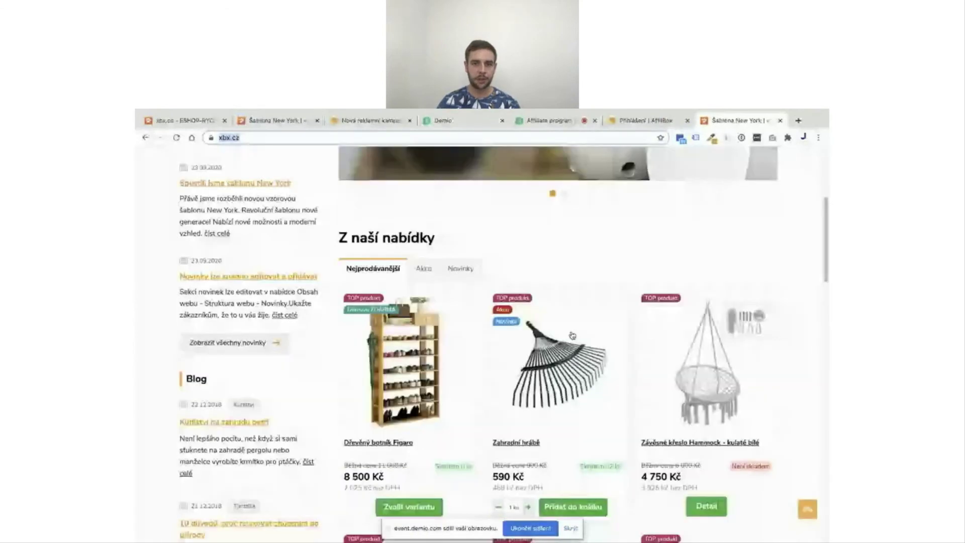
pyautogui.hotkey('ctrl', '3')
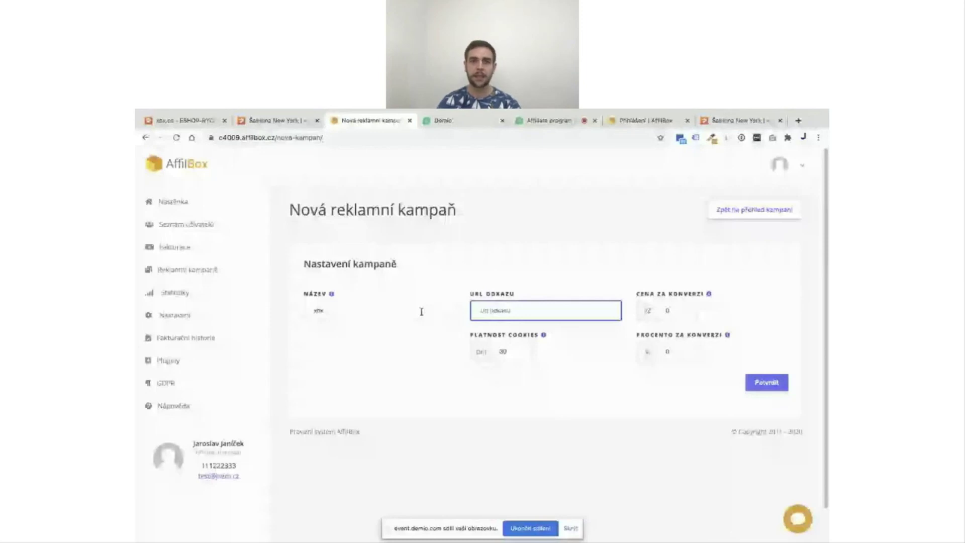
pyautogui.write('https://www.xbx.cz/')
pyautogui.click(598, 347)
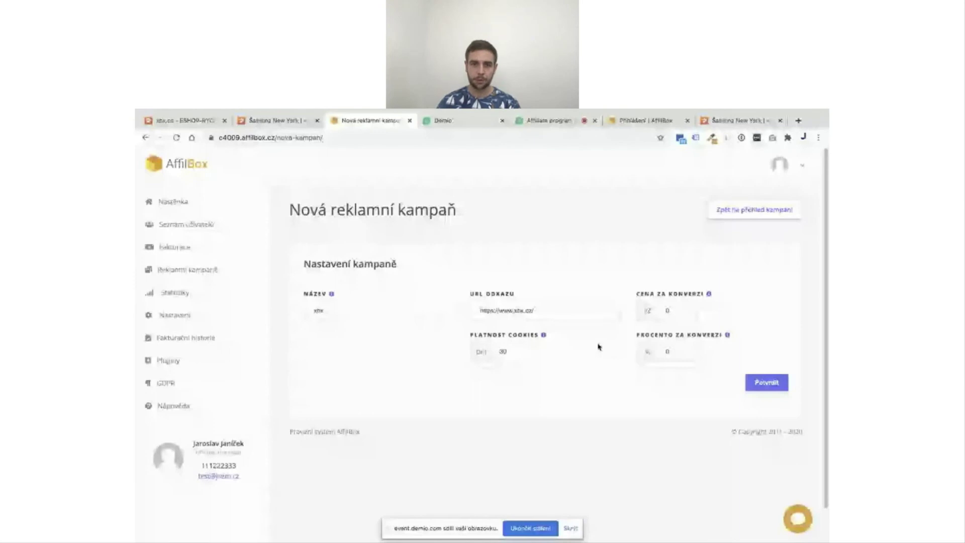
pyautogui.moveTo(709, 294)
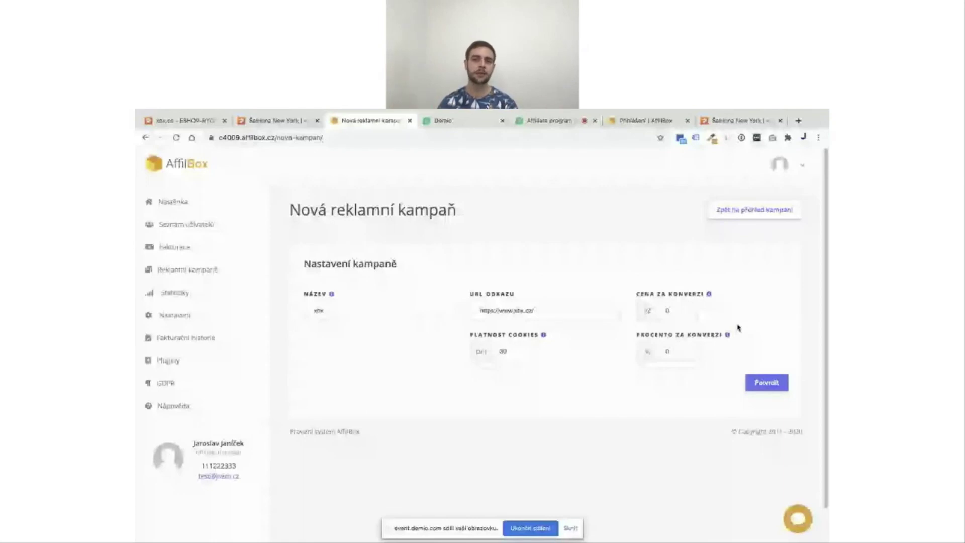
# Set the commission to 20 % per conversion, leaving the price at 0 Kč
pyautogui.click(680, 356)
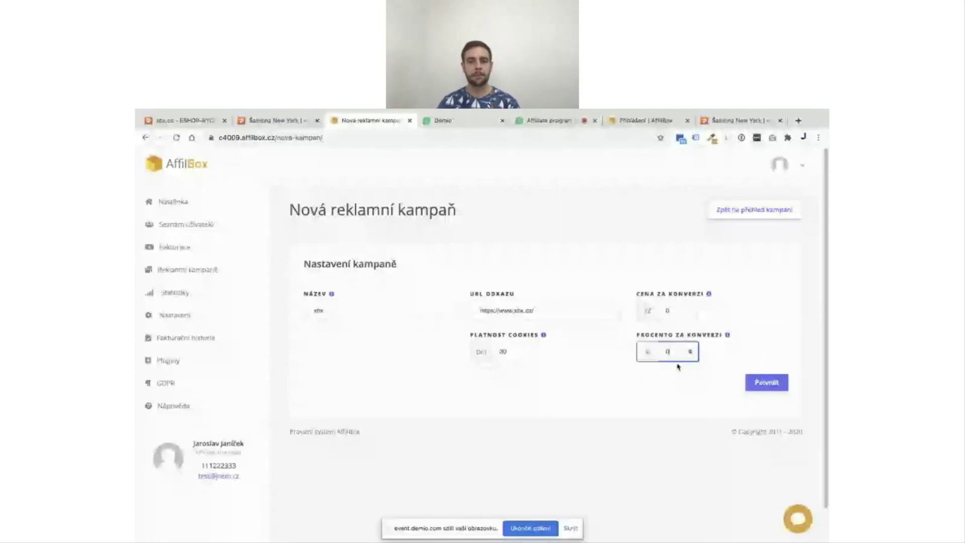
pyautogui.click(669, 310)
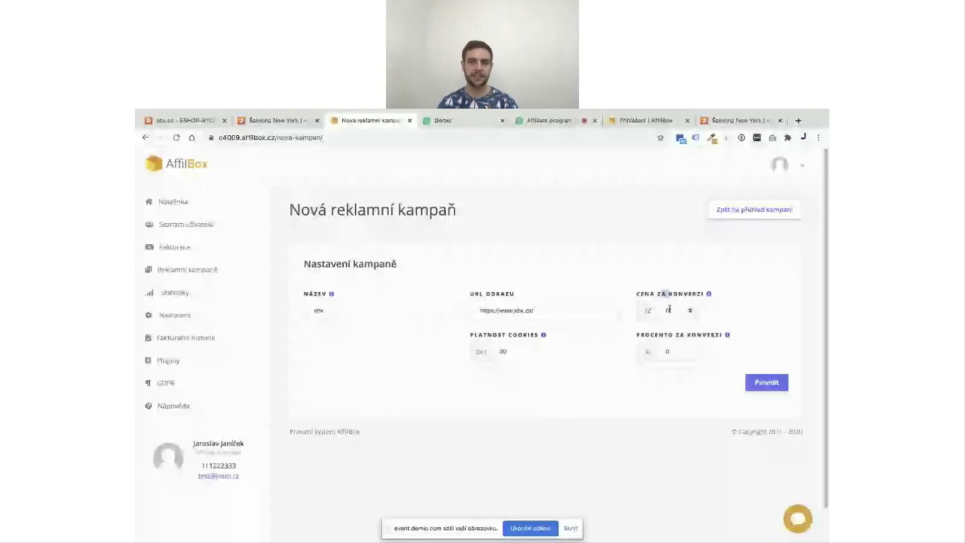
pyautogui.click(669, 317)
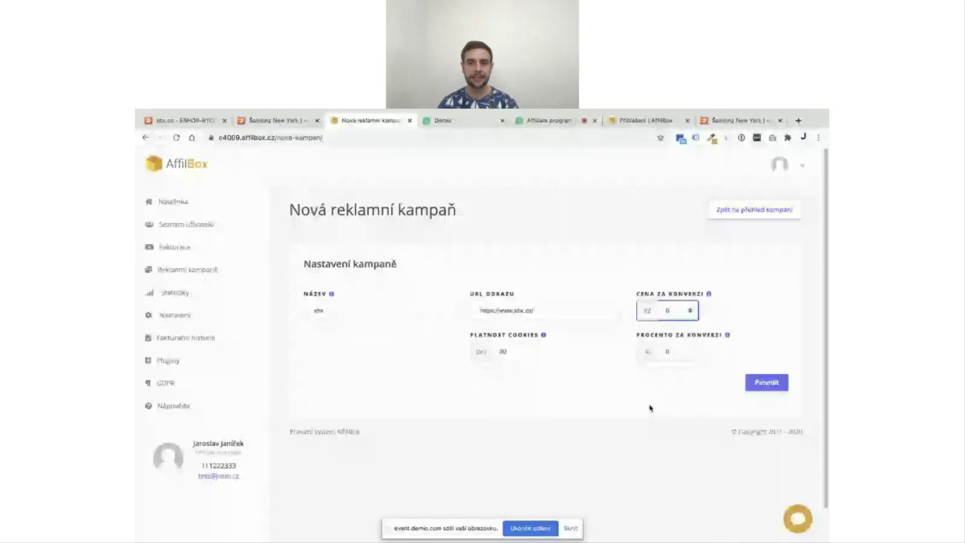
pyautogui.click(667, 353)
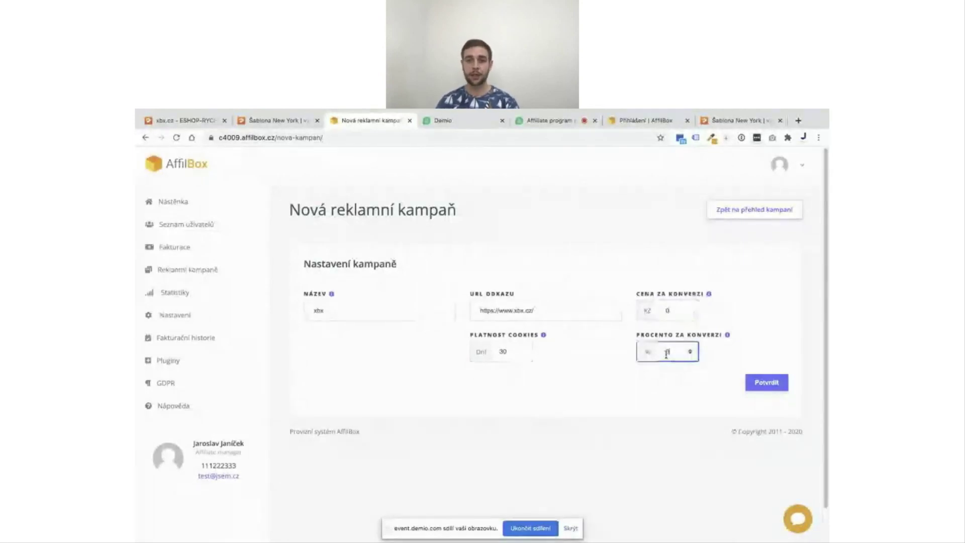
pyautogui.write('10')
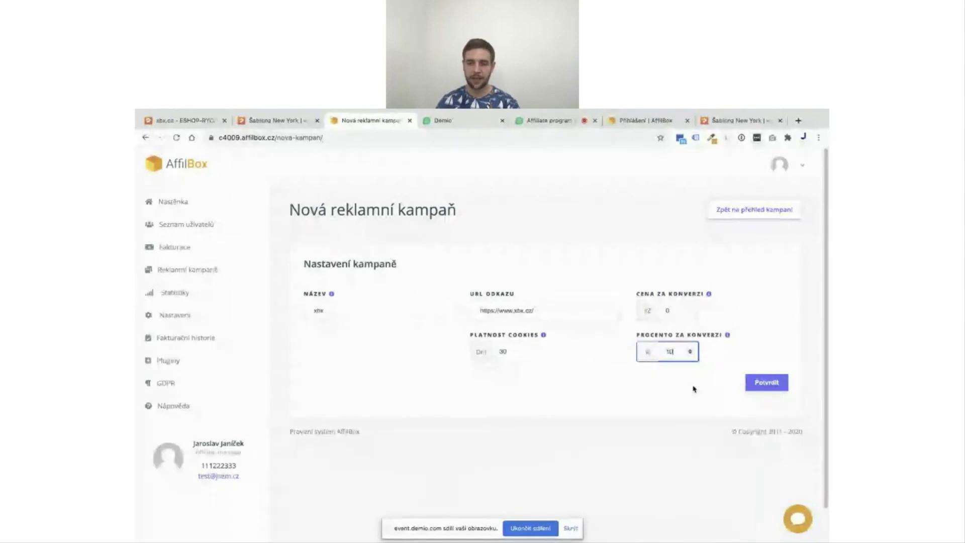
pyautogui.press('BackSpace')
pyautogui.press('BackSpace')
pyautogui.write('20')
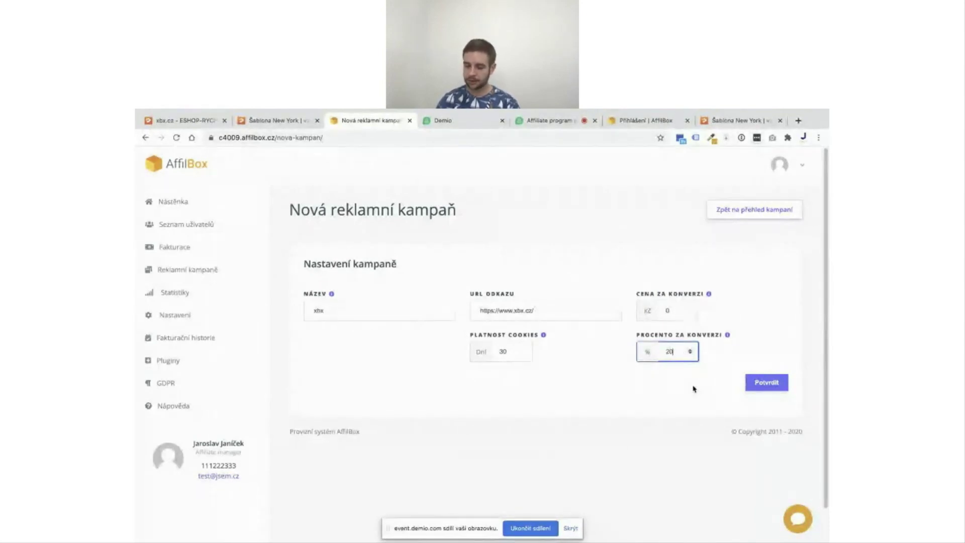
pyautogui.click(689, 414)
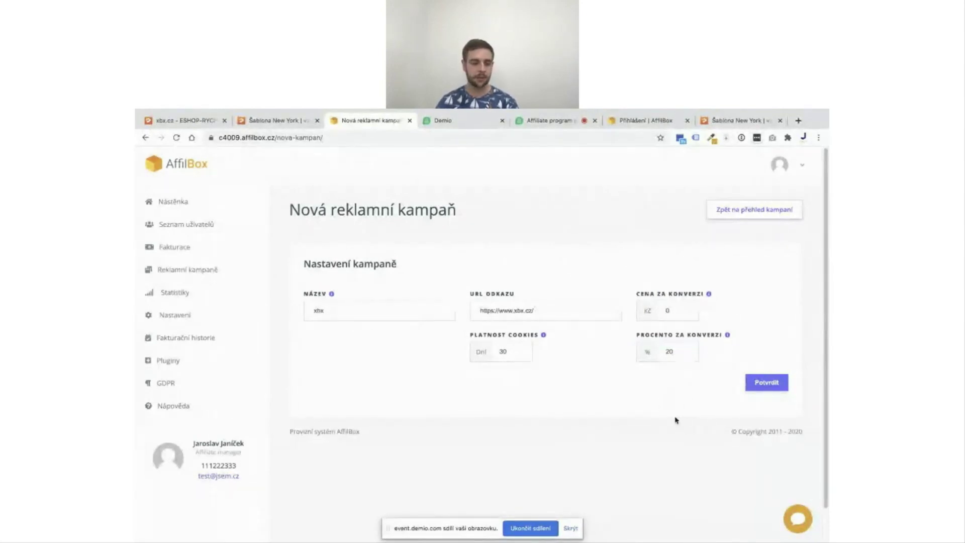
pyautogui.click(658, 350)
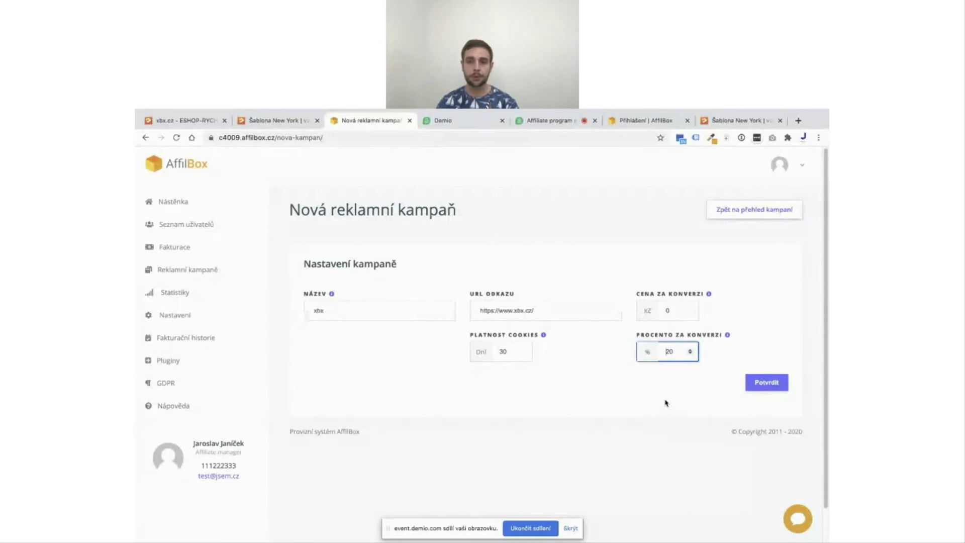
# Save the xbx campaign, then open the Eshop rychle test campaign's Reklamní prvky and Nastavení pages
pyautogui.click(766, 381)
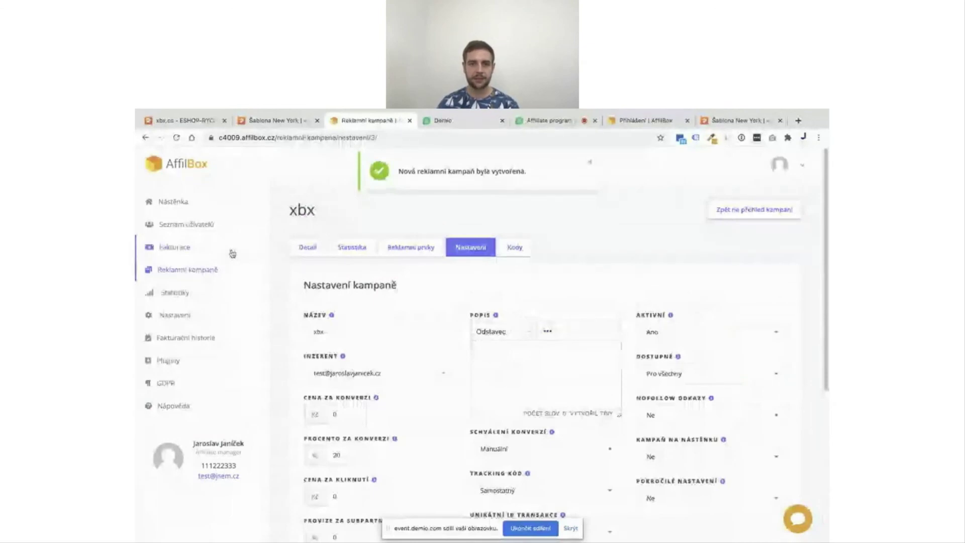
pyautogui.click(234, 269)
pyautogui.click(366, 322)
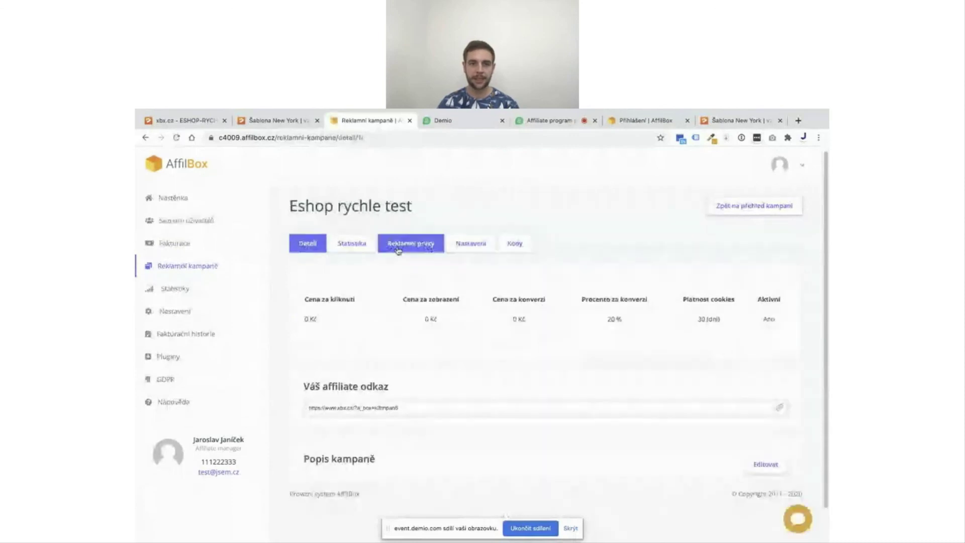
pyautogui.click(398, 248)
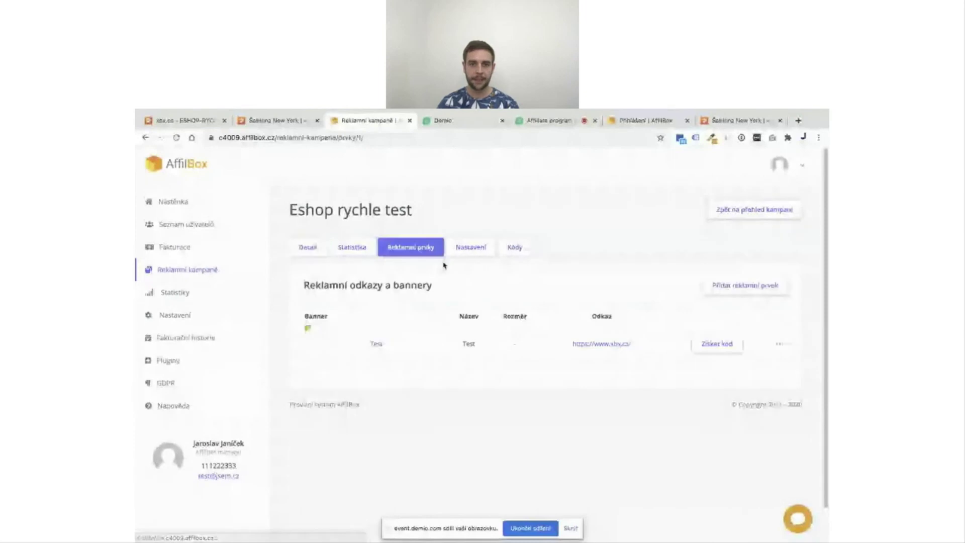
pyautogui.click(469, 246)
pyautogui.scroll(-2, 457, 341)
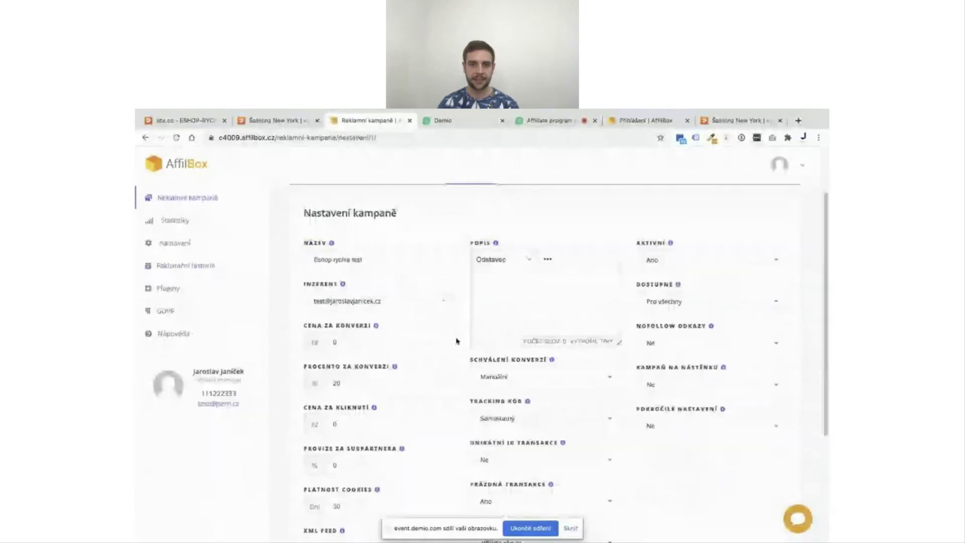
pyautogui.click(353, 266)
pyautogui.scroll(-1, 427, 342)
pyautogui.scroll(1, 425, 349)
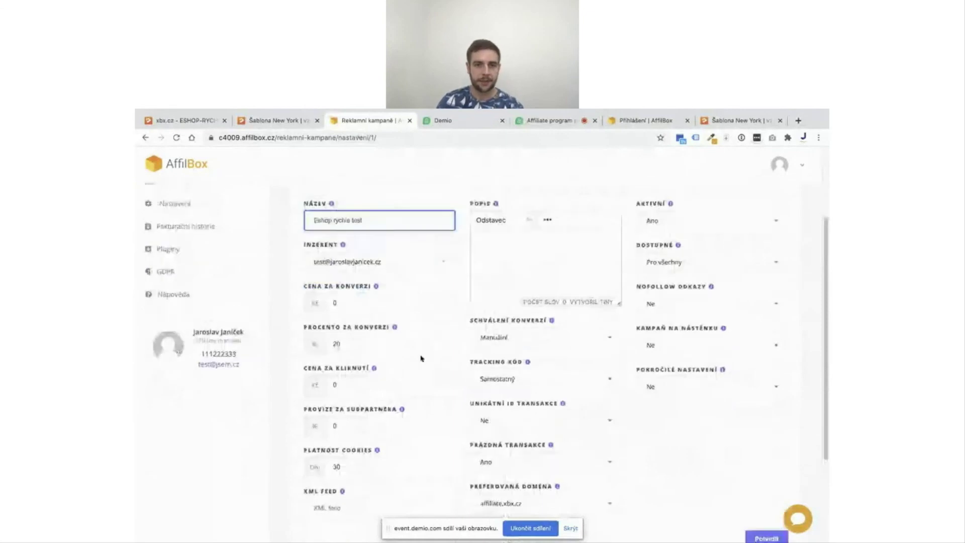
pyautogui.scroll(-2, 421, 359)
pyautogui.click(342, 287)
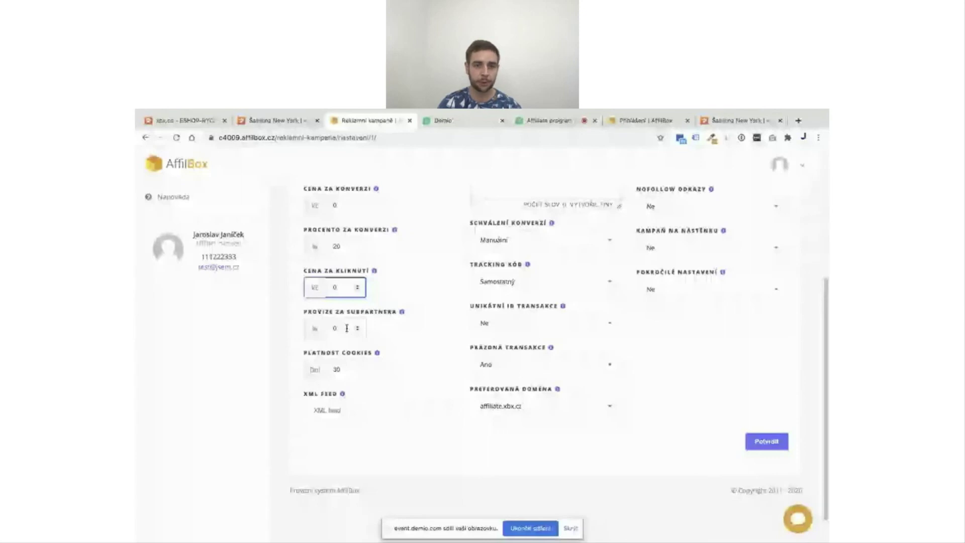
pyautogui.click(347, 328)
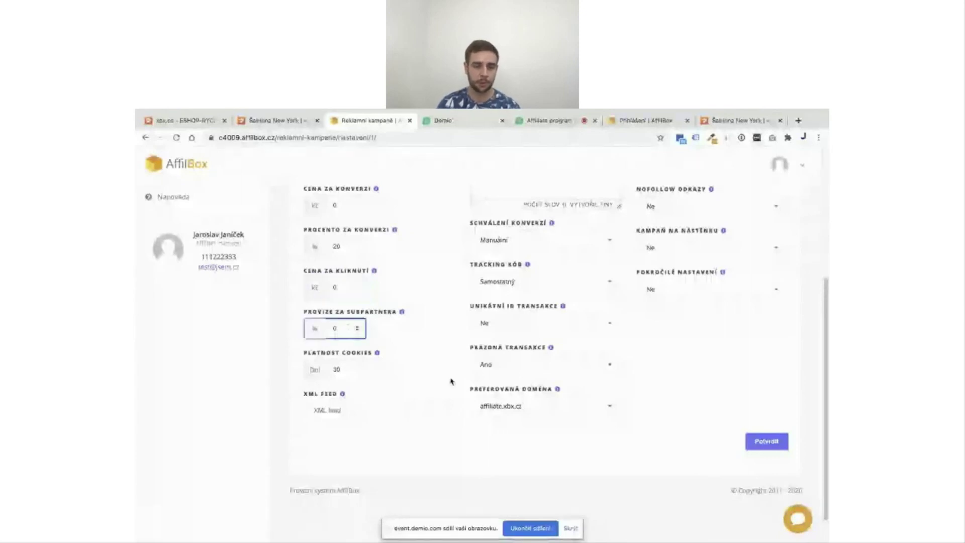
pyautogui.scroll(-1, 383, 321)
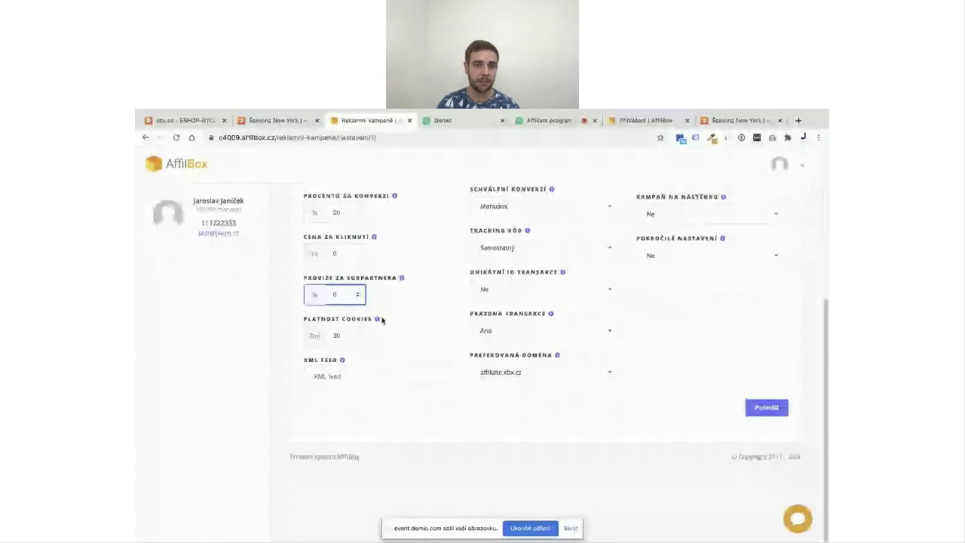
pyautogui.click(337, 376)
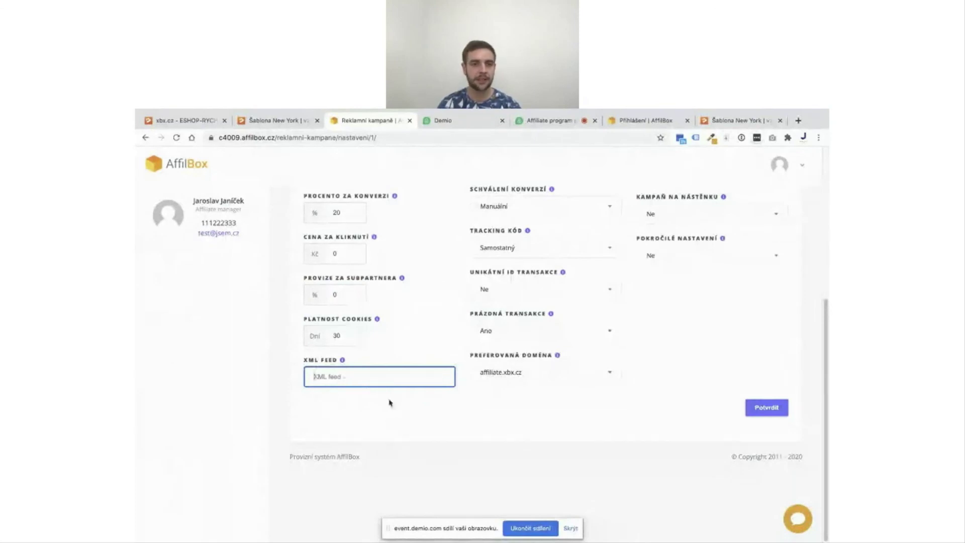
pyautogui.scroll(1, 479, 430)
pyautogui.scroll(3, 757, 290)
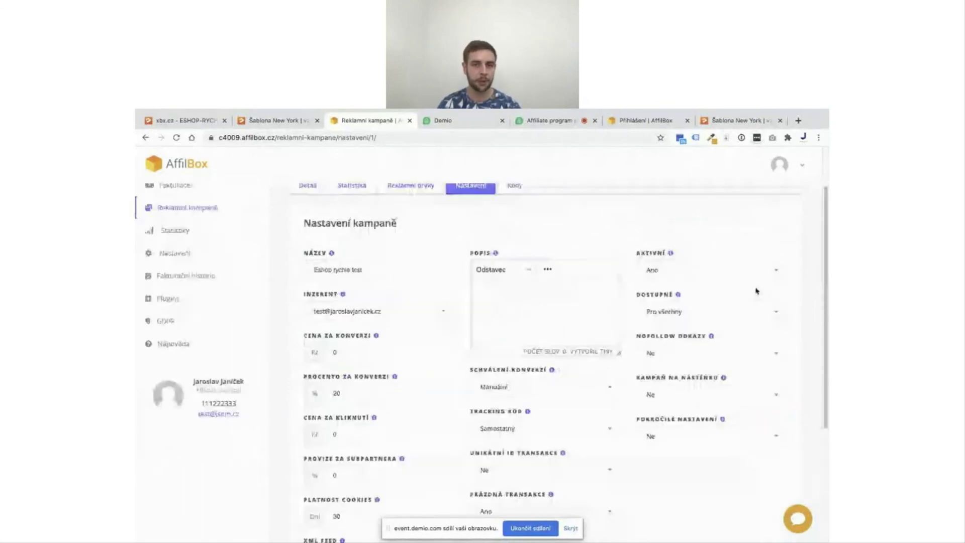
pyautogui.click(535, 294)
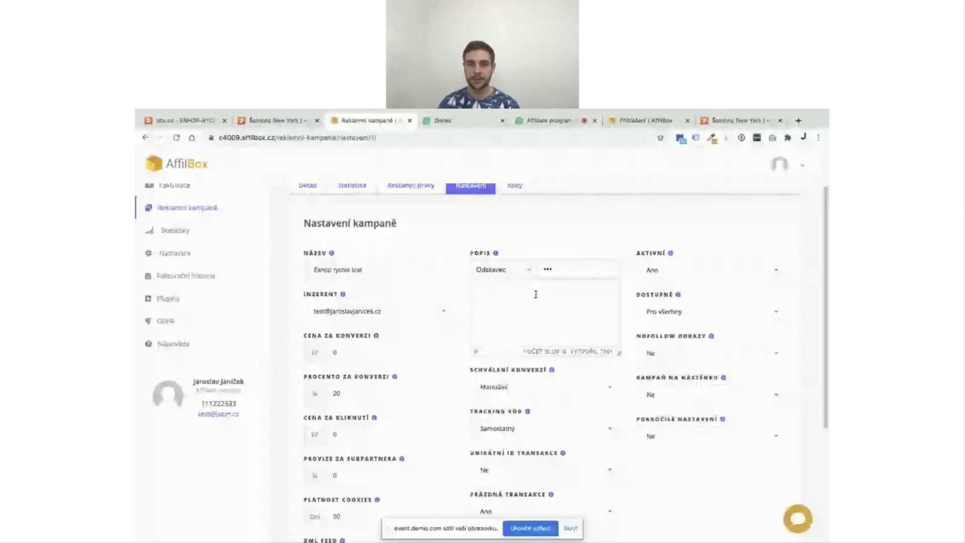
pyautogui.scroll(-3, 682, 387)
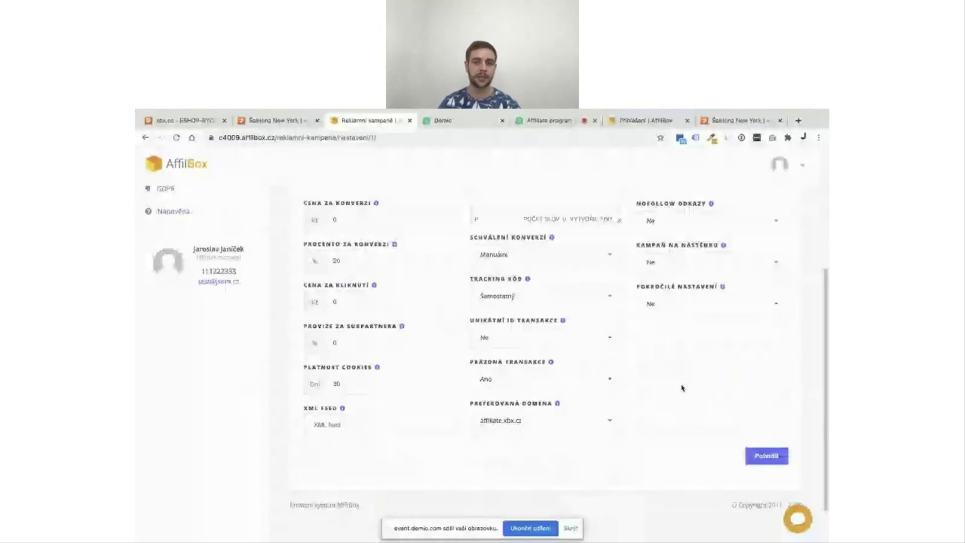
pyautogui.click(527, 260)
pyautogui.click(535, 257)
# Set the empty transactions option to Ne
pyautogui.scroll(1, 568, 259)
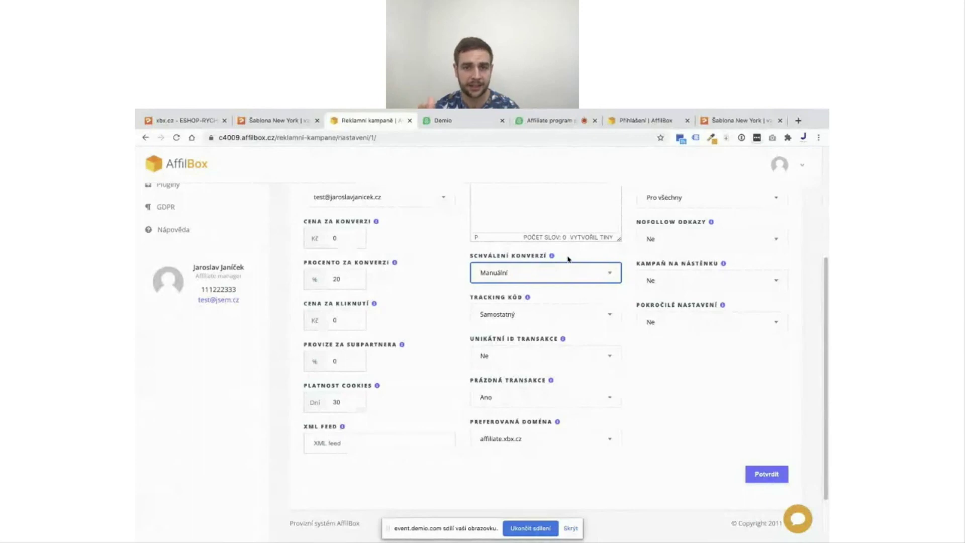
pyautogui.scroll(-2, 558, 288)
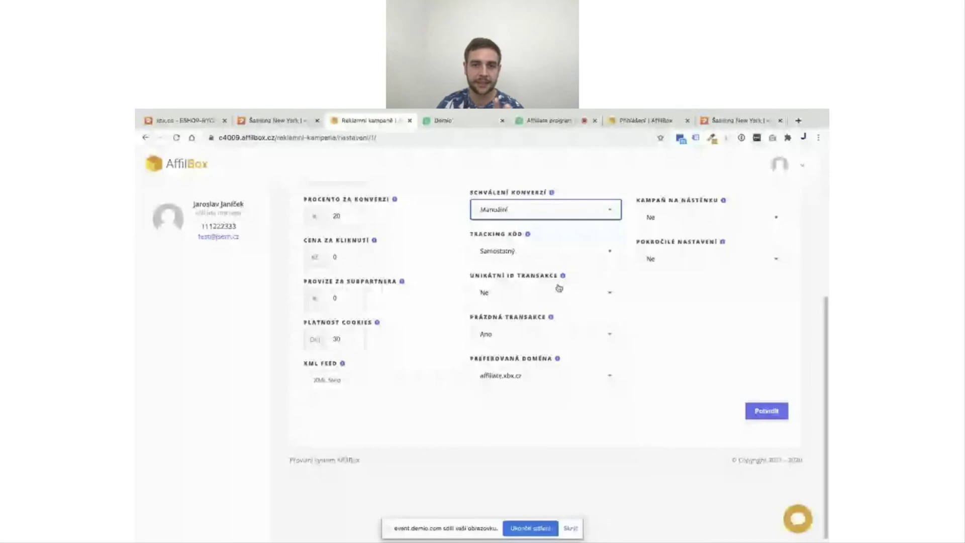
pyautogui.click(593, 334)
pyautogui.click(632, 346)
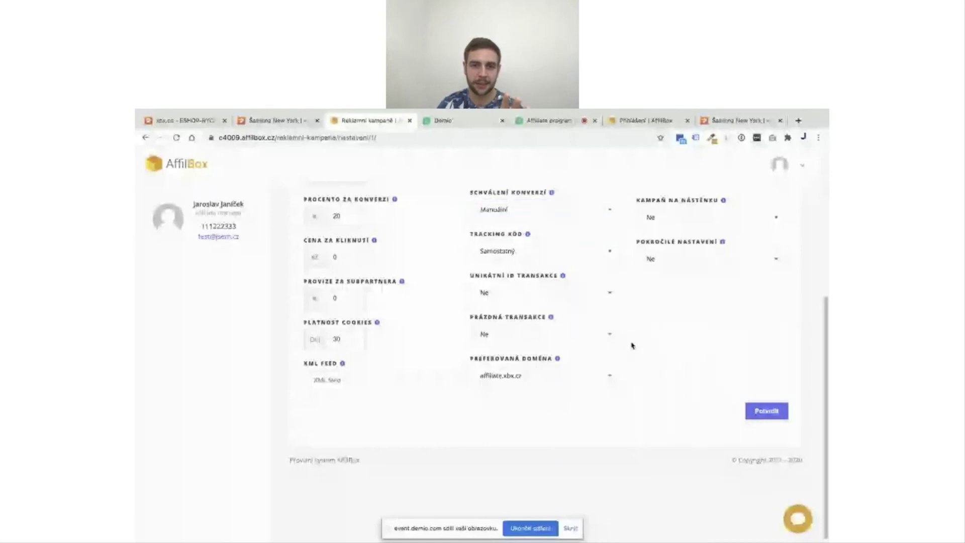
# Choose affiliate.xbx.cz as the preferred domain and save the campaign settings
pyautogui.scroll(1, 563, 316)
pyautogui.scroll(1, 562, 316)
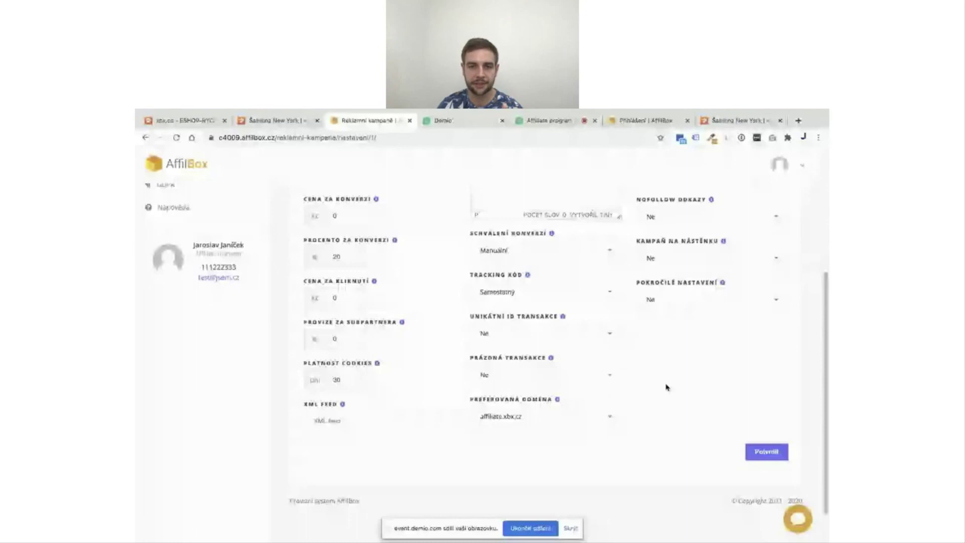
pyautogui.scroll(-1, 595, 355)
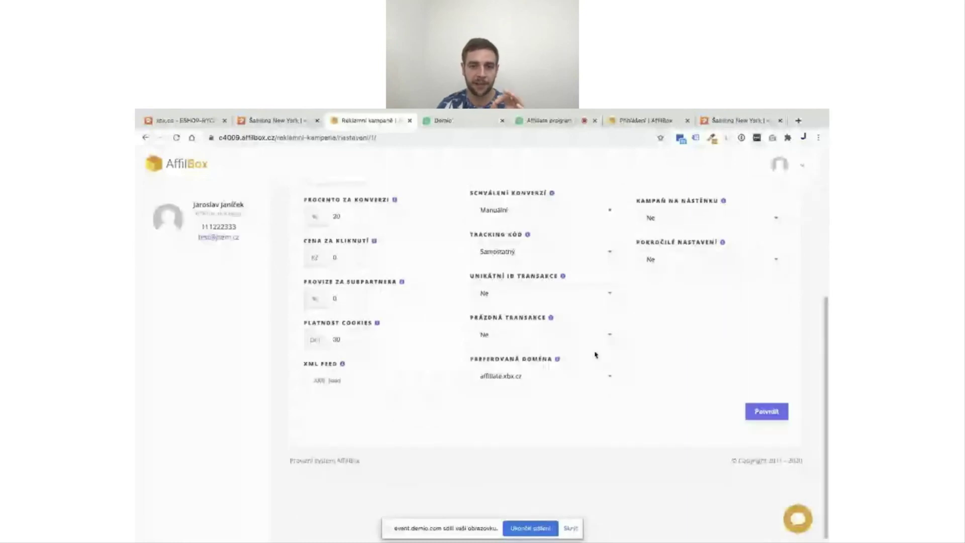
pyautogui.scroll(1, 545, 386)
pyautogui.click(545, 386)
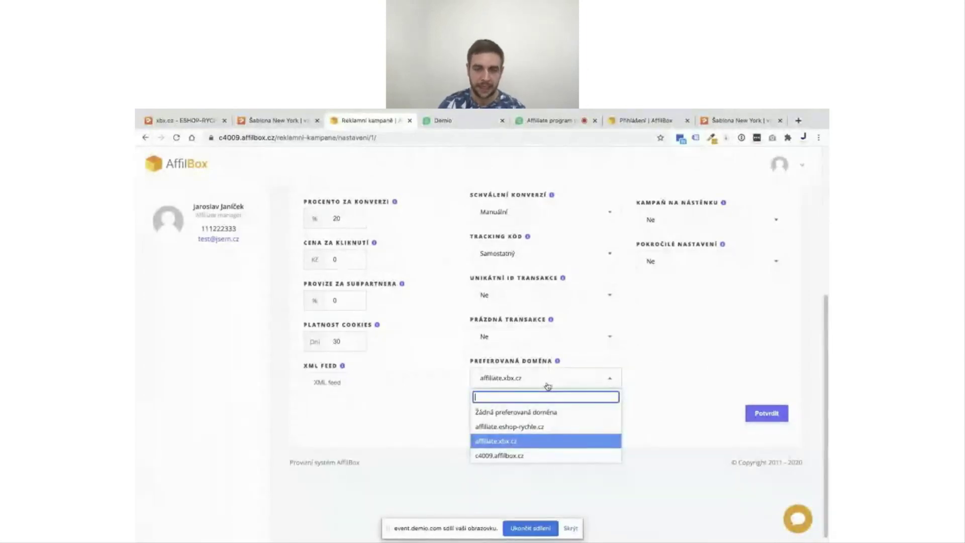
pyautogui.click(537, 441)
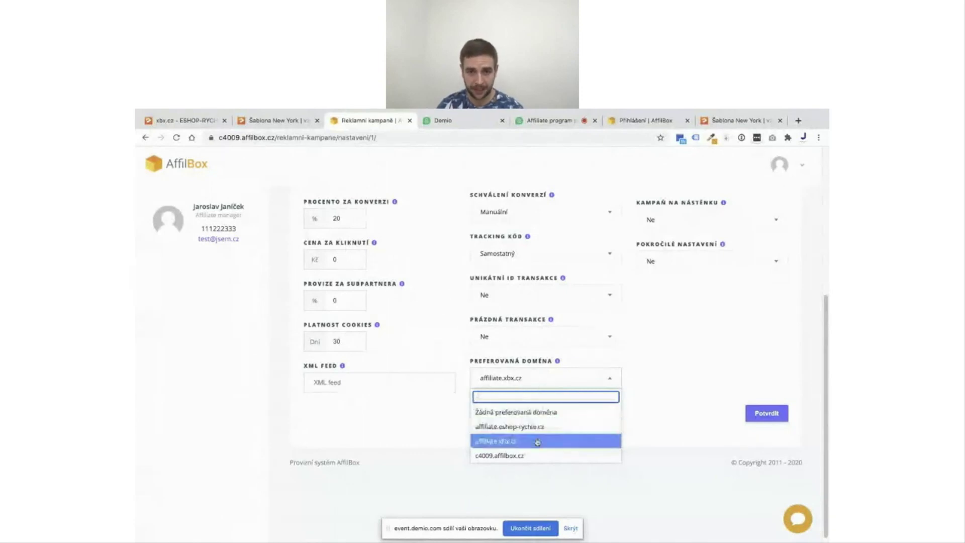
pyautogui.click(493, 443)
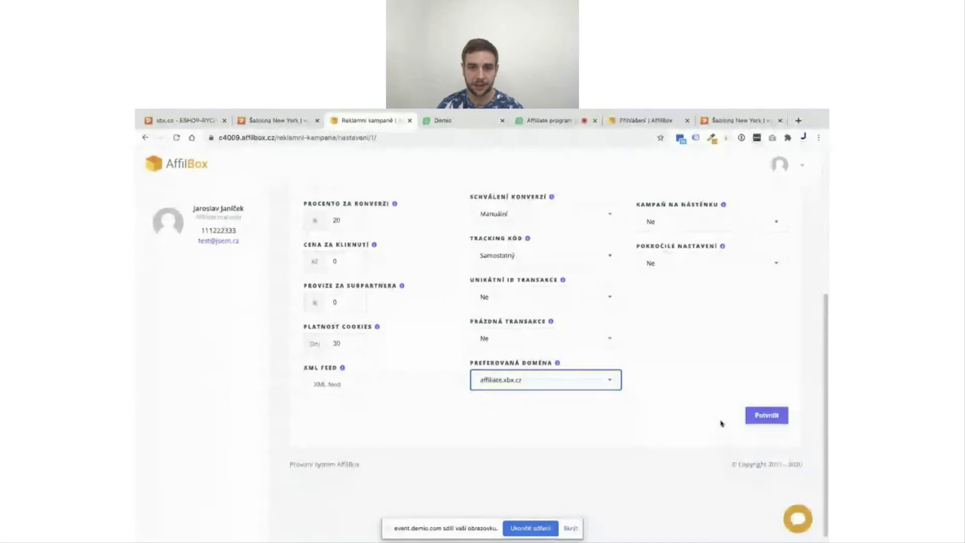
pyautogui.click(766, 415)
pyautogui.scroll(-2, 576, 437)
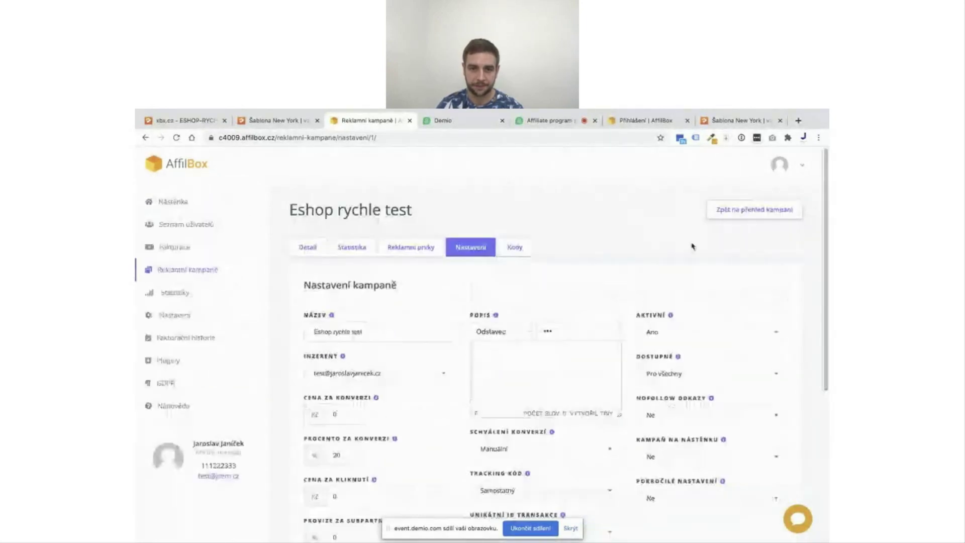
# Keep the campaign active (Ano) and make it available Pro všechny
pyautogui.scroll(-2, 692, 246)
pyautogui.click(696, 270)
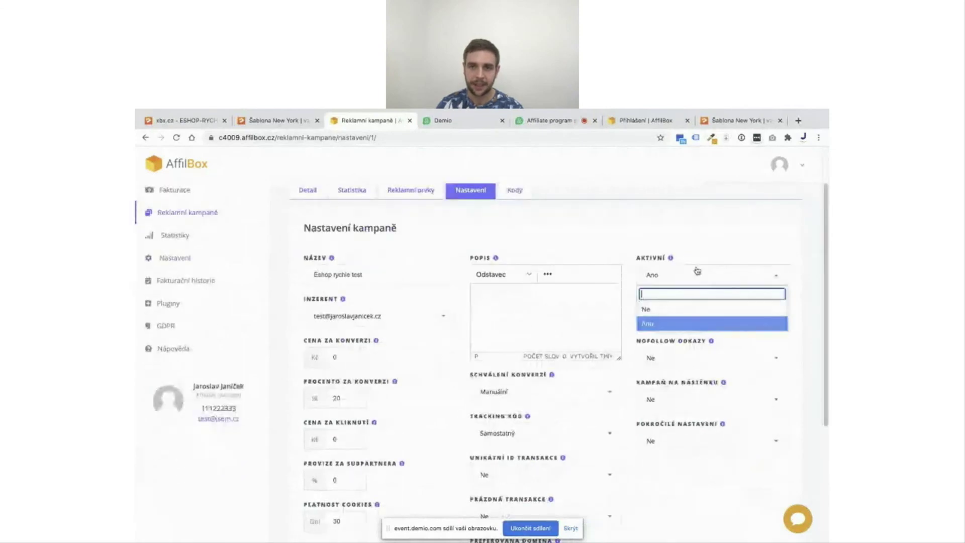
pyautogui.click(697, 271)
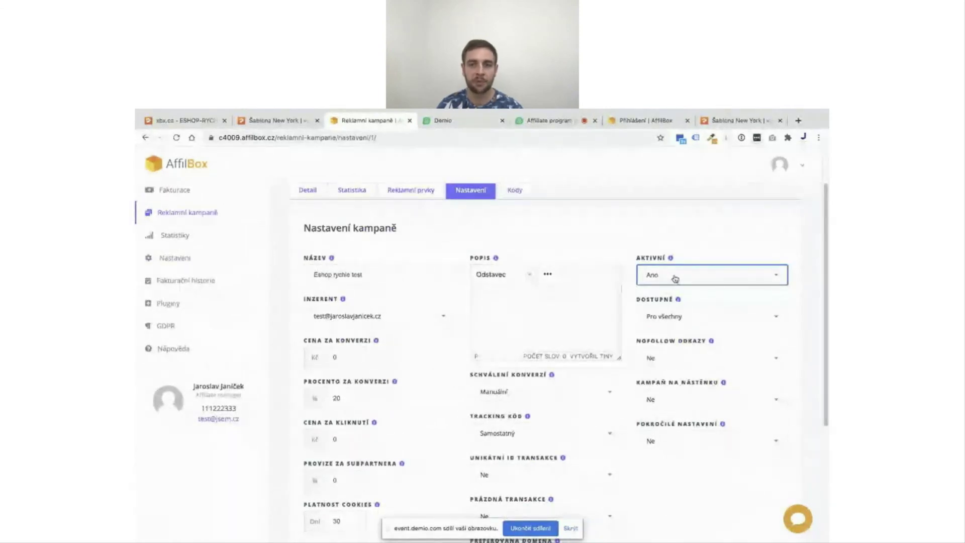
pyautogui.click(679, 316)
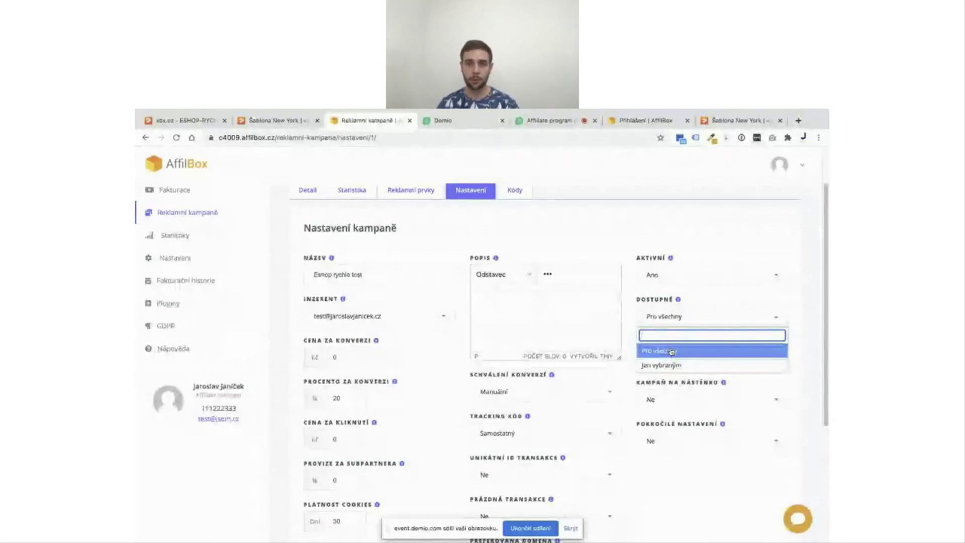
pyautogui.click(672, 351)
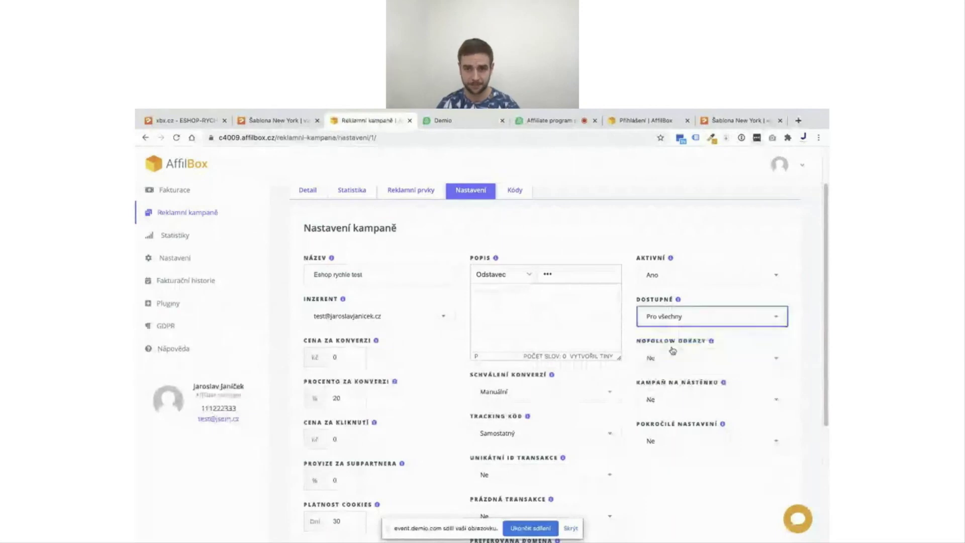
# Leave nofollow links at Ne, set Kampaň na nástěnku to Ano, and submit the settings
pyautogui.click(712, 357)
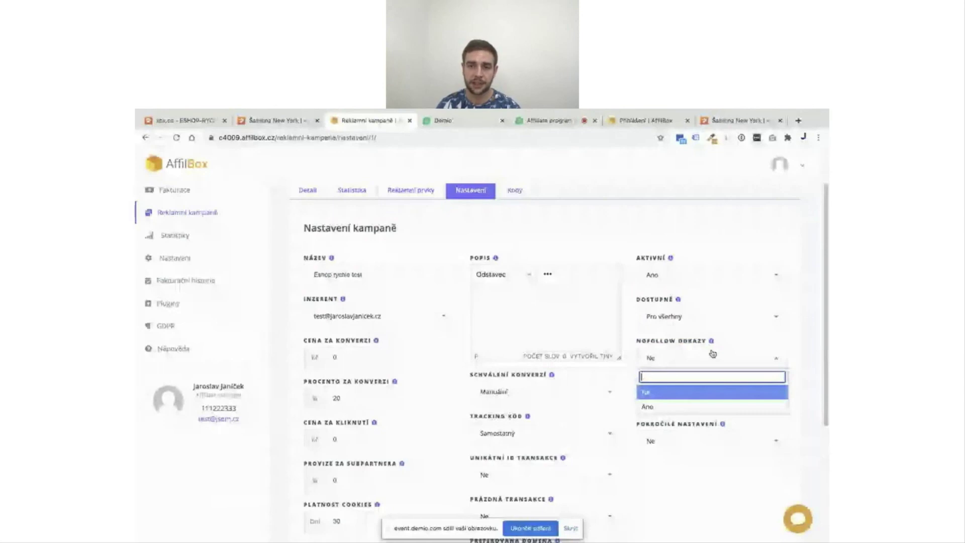
pyautogui.click(743, 355)
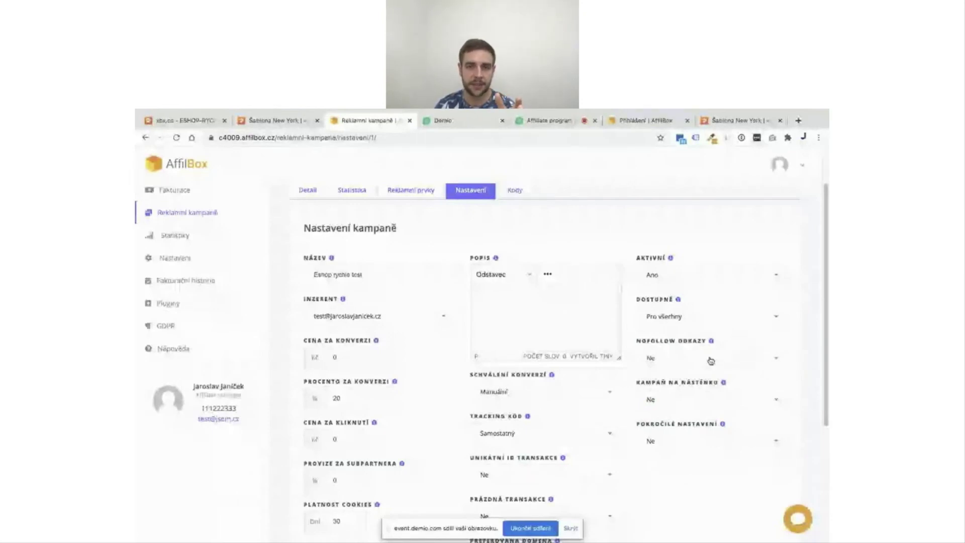
pyautogui.click(653, 358)
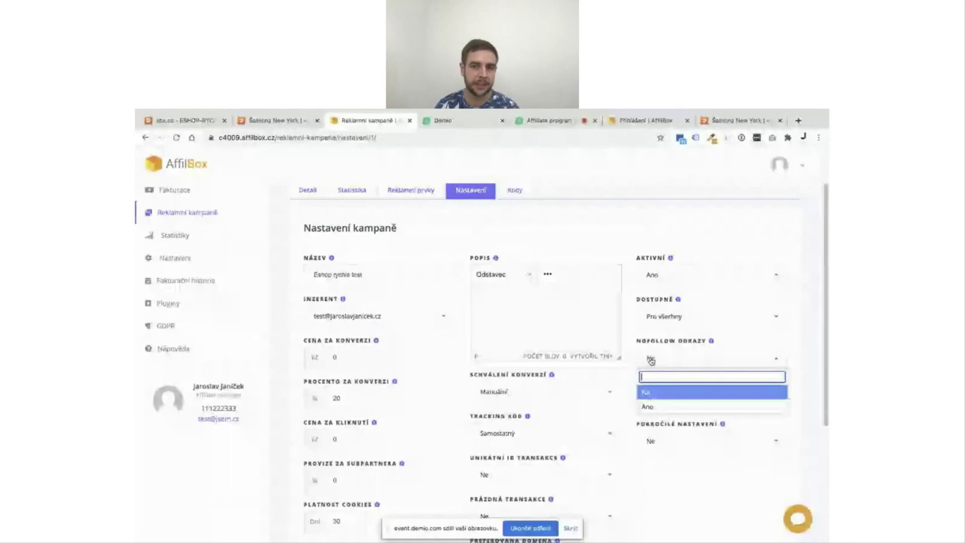
pyautogui.click(650, 360)
pyautogui.scroll(-1, 729, 363)
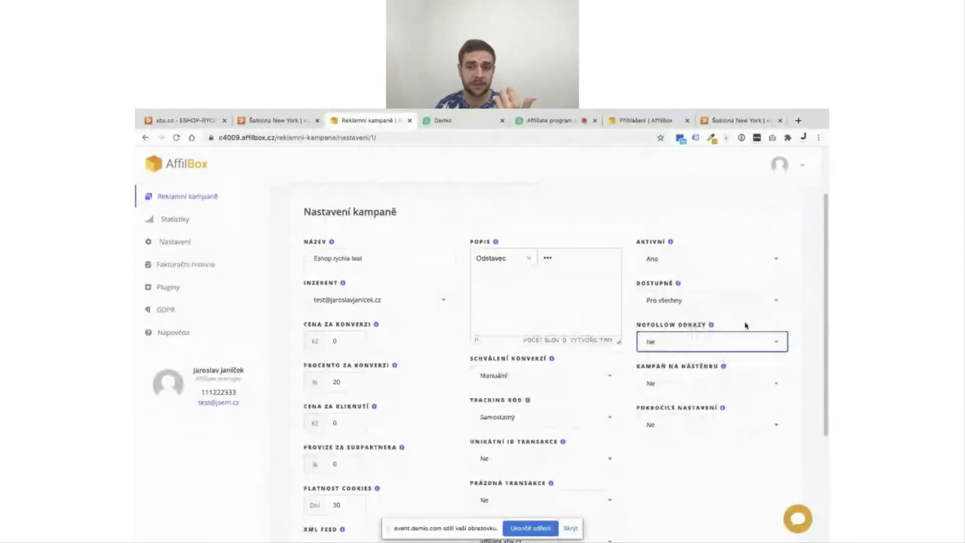
pyautogui.scroll(-2, 772, 426)
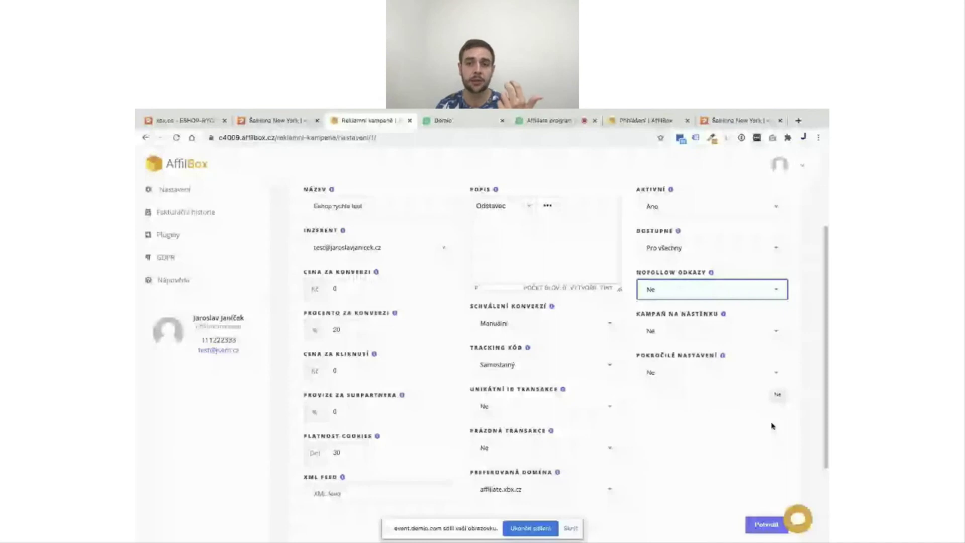
pyautogui.click(706, 336)
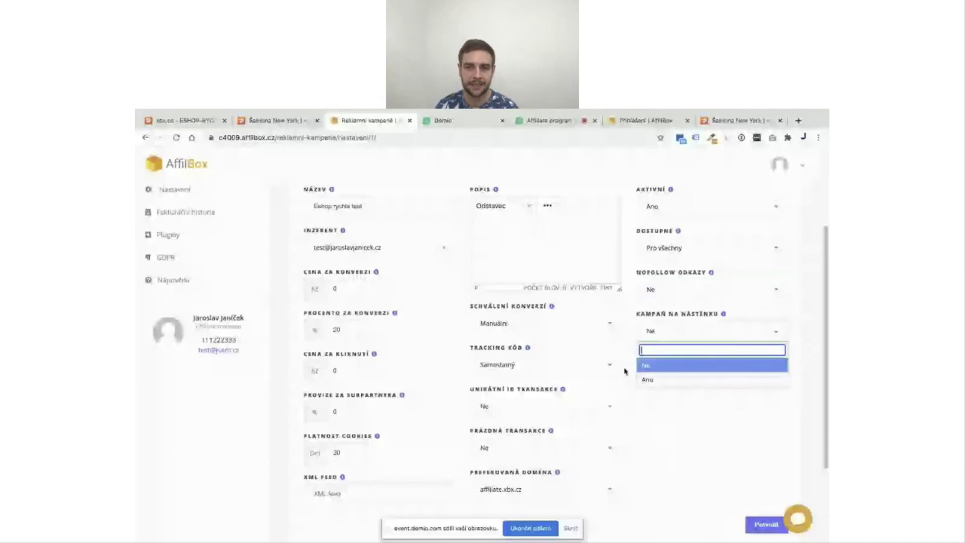
pyautogui.click(648, 380)
pyautogui.press('Return')
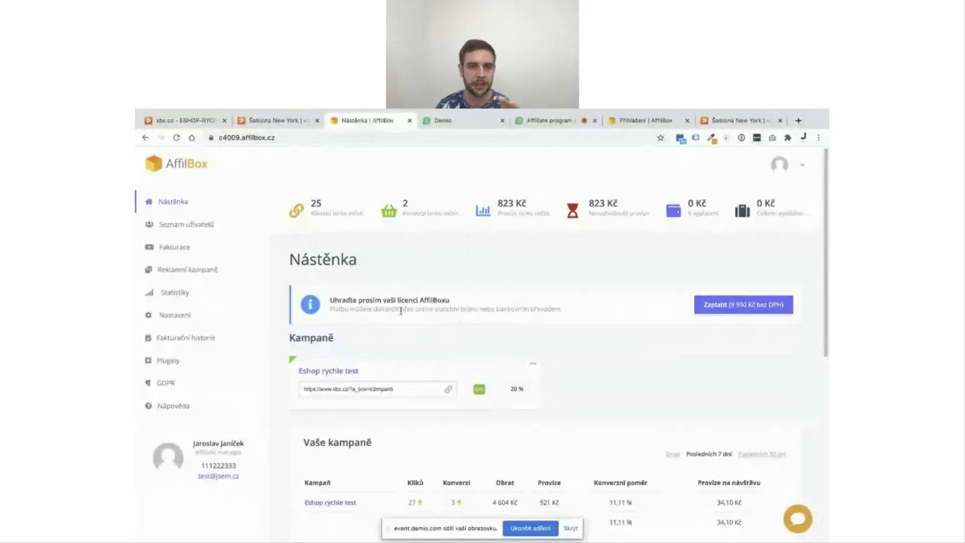
# Select the whole affiliate link shown on the dashboard
pyautogui.scroll(-1, 191, 240)
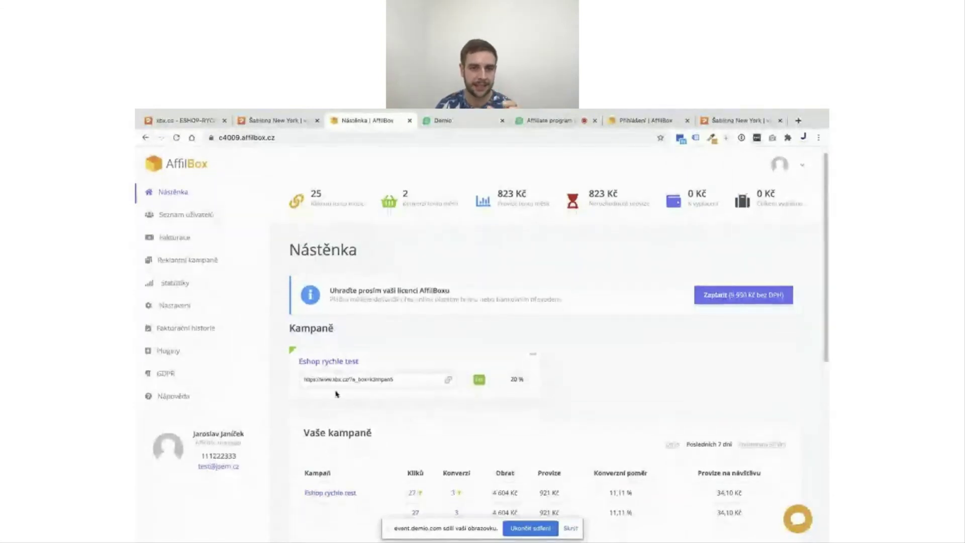
pyautogui.click(375, 386)
pyautogui.click(369, 376)
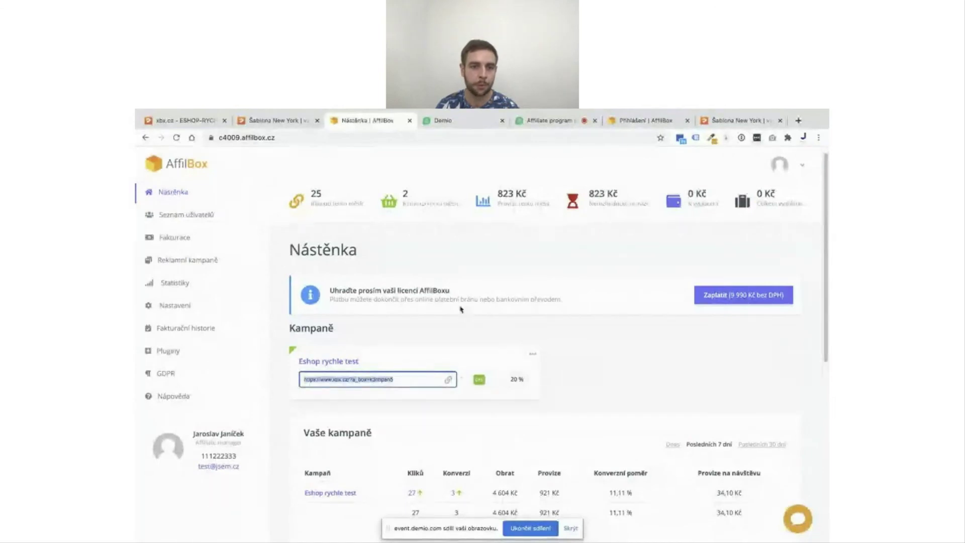
pyautogui.click(175, 260)
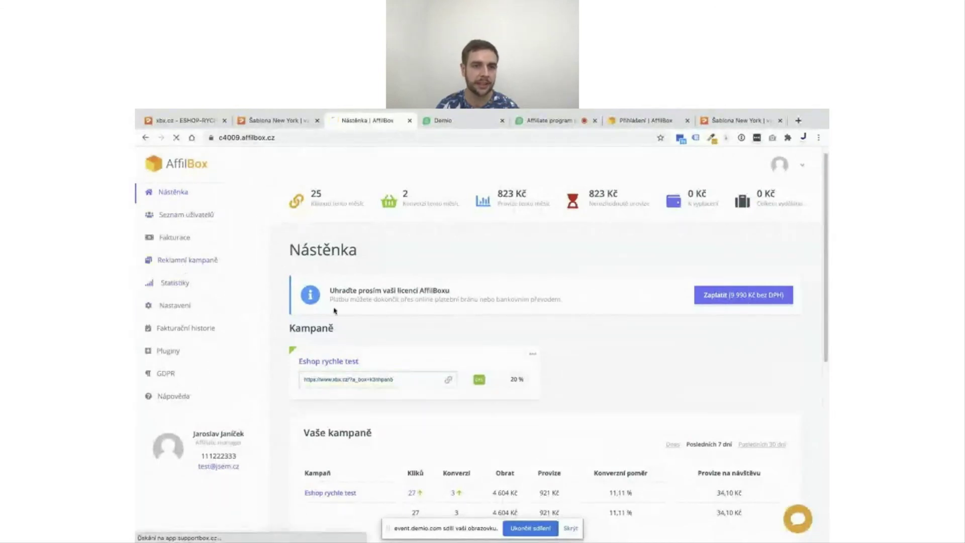
pyautogui.click(326, 256)
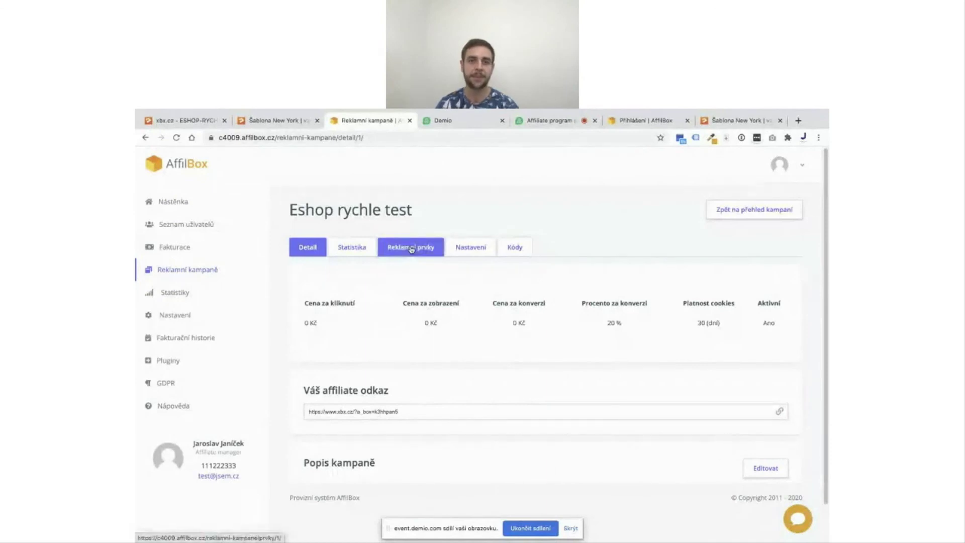
pyautogui.click(417, 254)
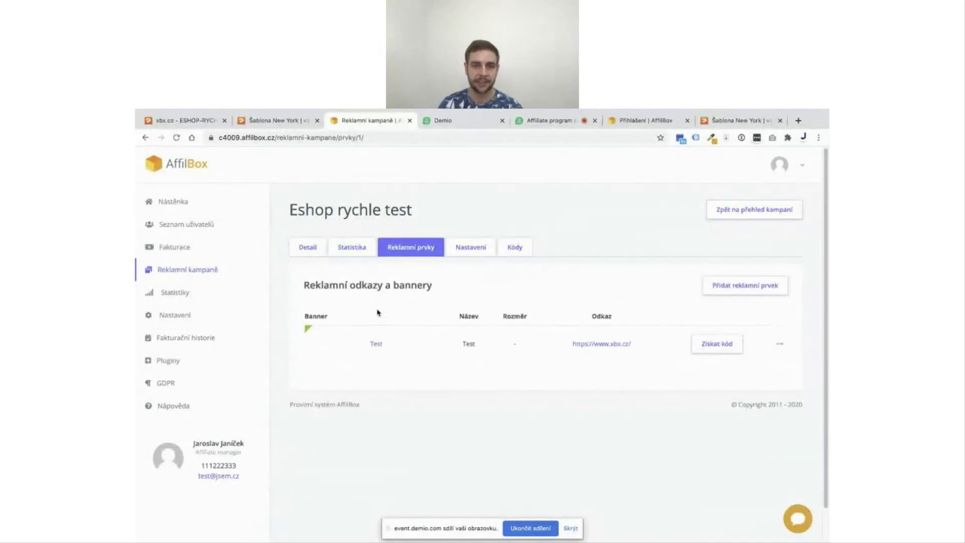
pyautogui.click(304, 249)
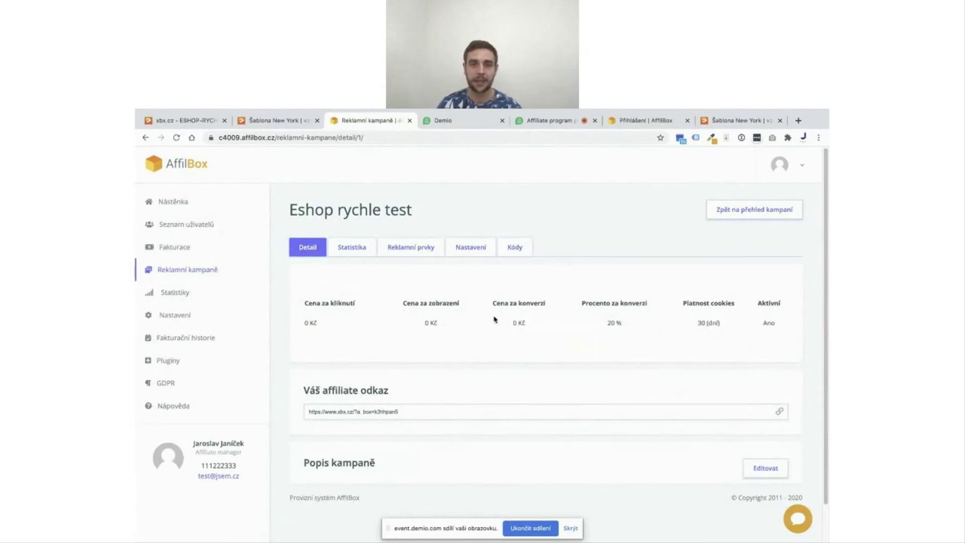
pyautogui.click(410, 247)
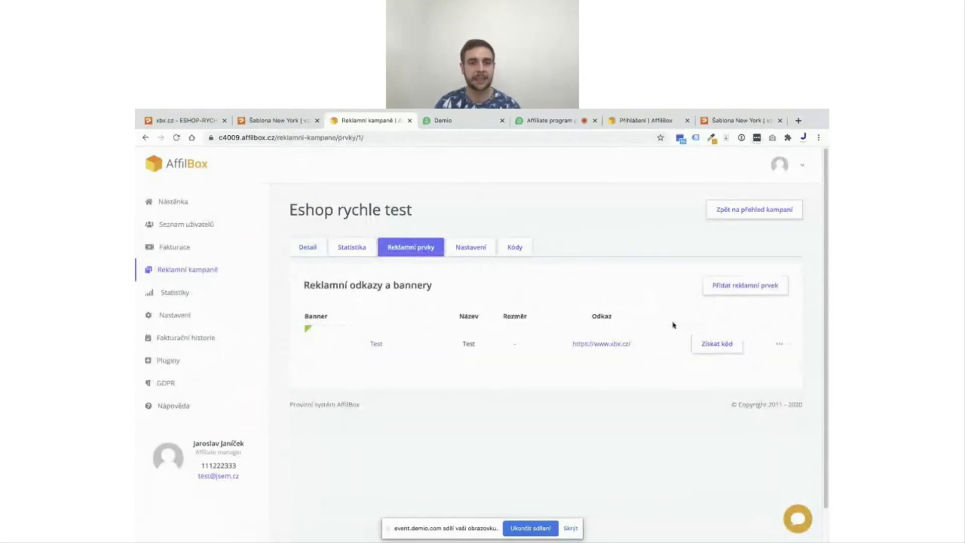
# Try ad element types Obrázkový banner and Hromadné nahrání bannerů, then show the Kódy page's tracking codes
pyautogui.click(745, 286)
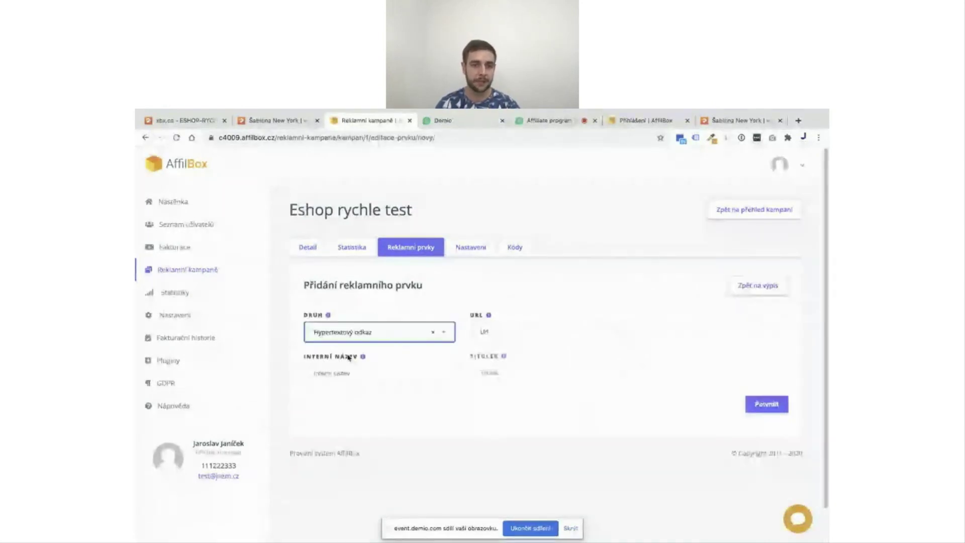
pyautogui.click(352, 332)
pyautogui.click(352, 380)
pyautogui.click(398, 335)
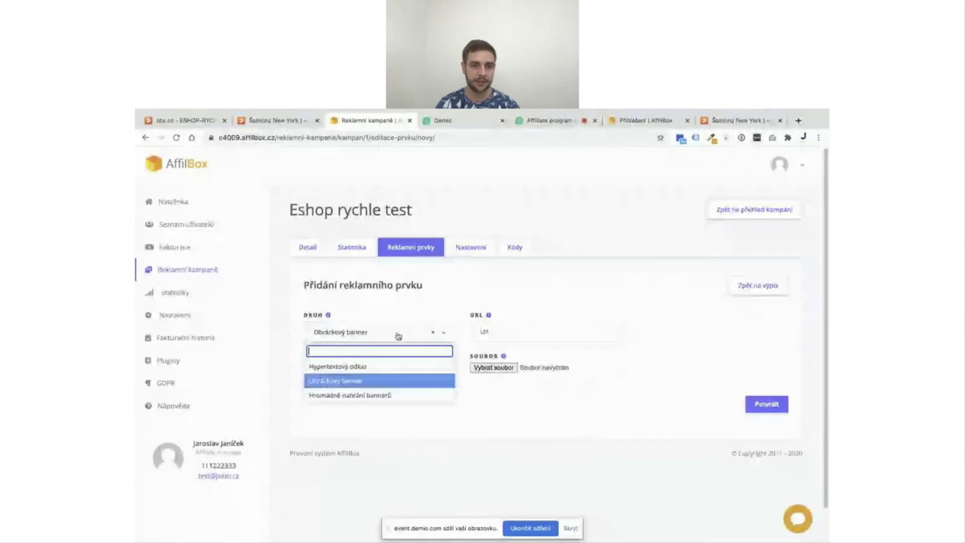
pyautogui.click(412, 395)
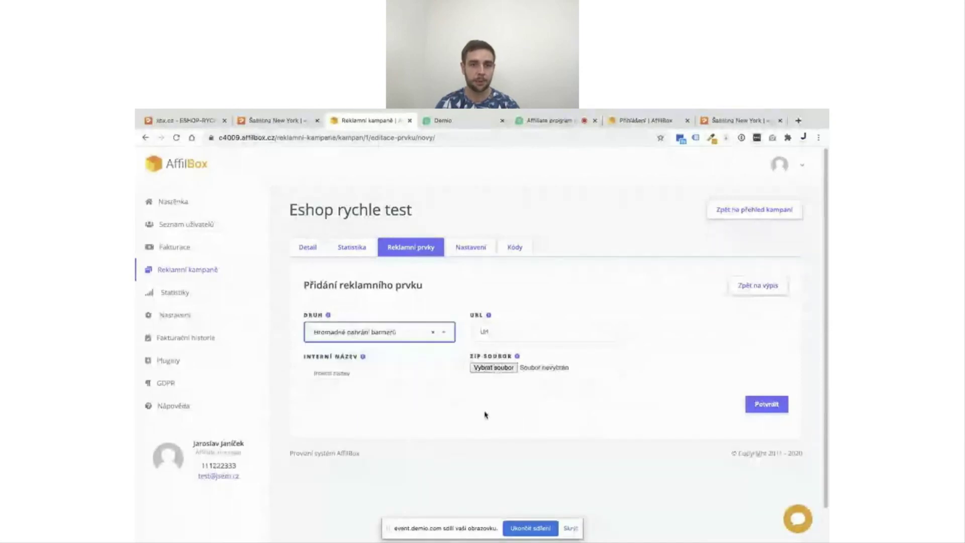
pyautogui.click(459, 396)
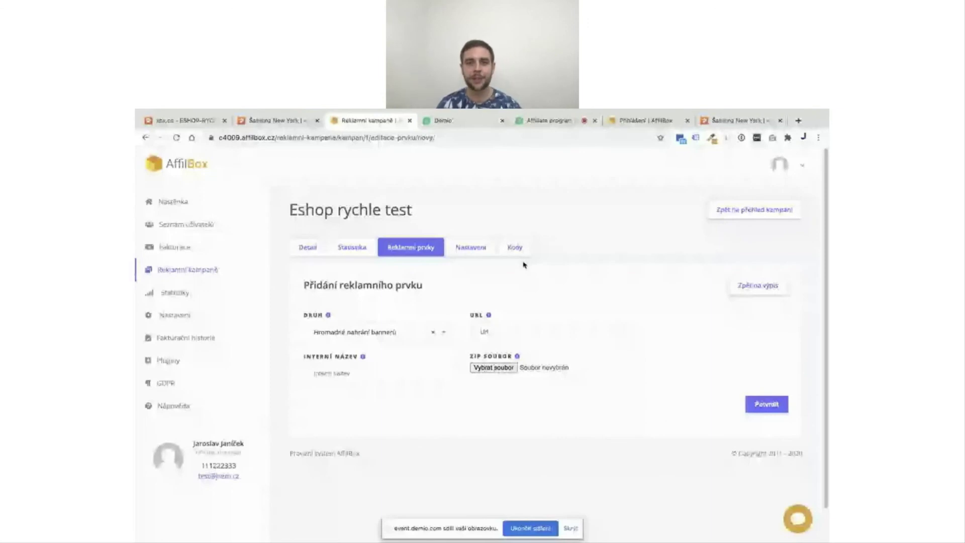
pyautogui.click(514, 247)
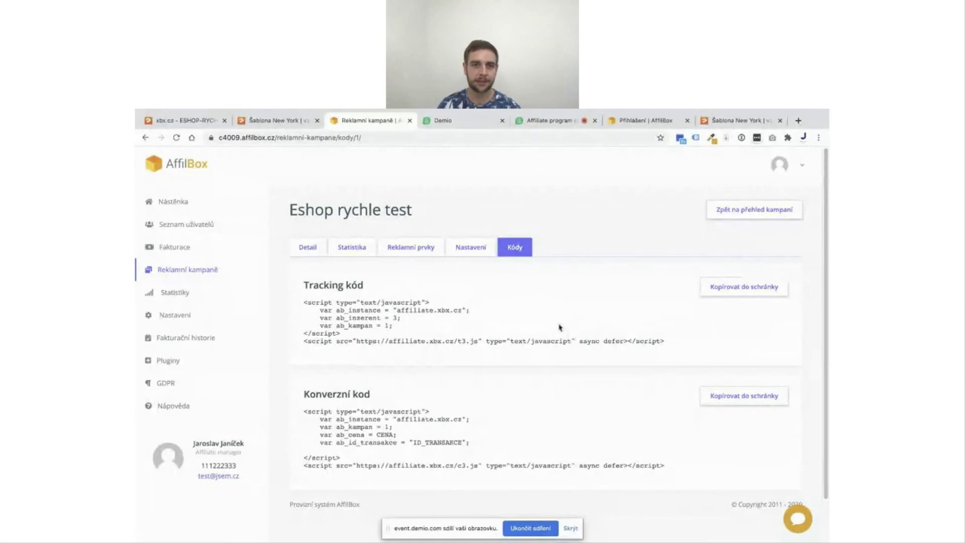
# Select affiliate.xbx.cz in the tracking code and return to the e-shop admin's Domény settings
pyautogui.scroll(-1, 531, 344)
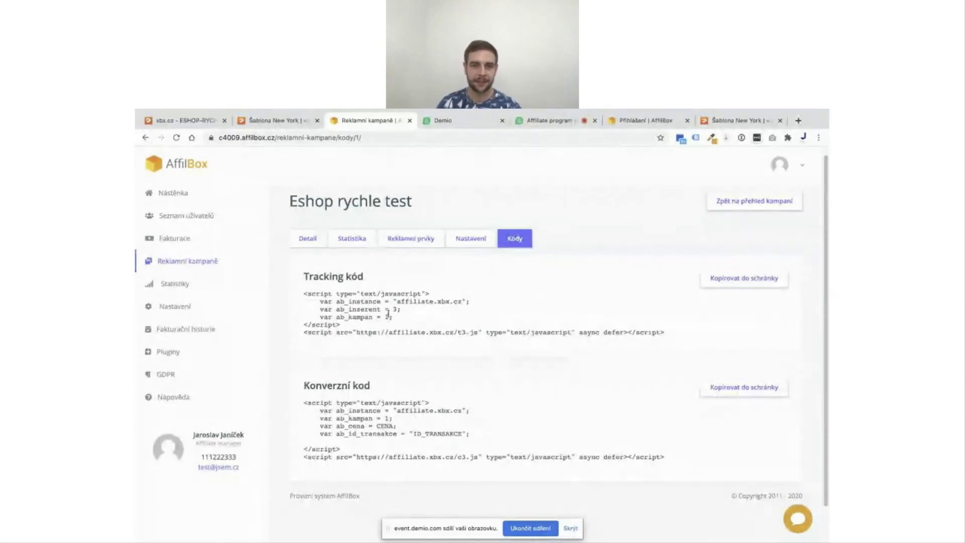
pyautogui.scroll(-2, 400, 332)
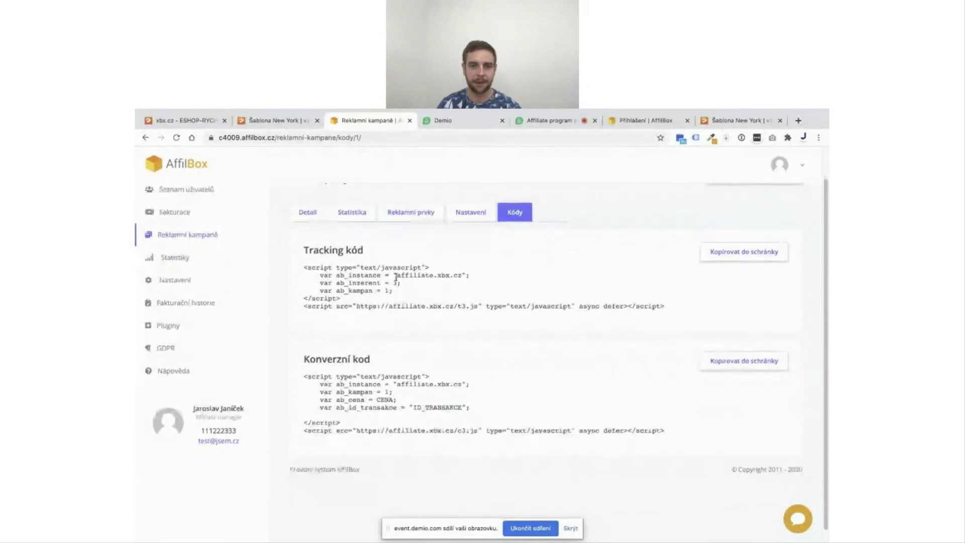
pyautogui.moveTo(396, 276); pyautogui.dragTo(462, 275)
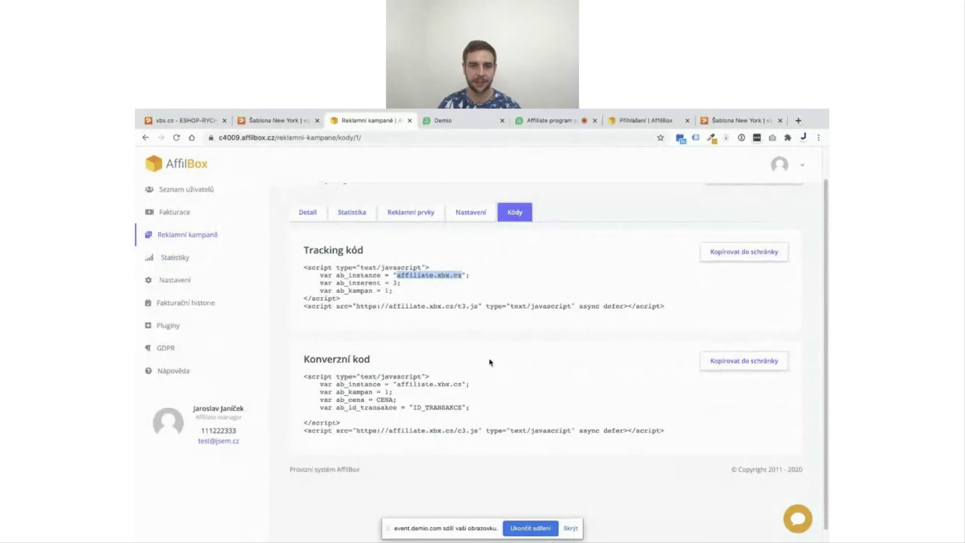
pyautogui.moveTo(396, 275); pyautogui.dragTo(462, 275)
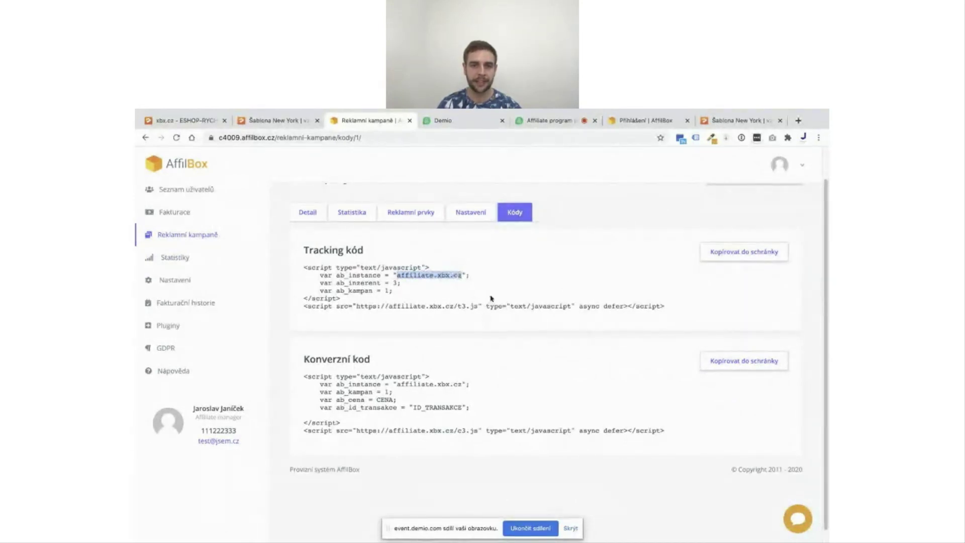
pyautogui.click(490, 313)
pyautogui.click(309, 118)
# Open E-shop > Měřicí kódy and scroll down to the AffilBox v3 section
pyautogui.hotkey('ctrl', 'shift', 'Tab')
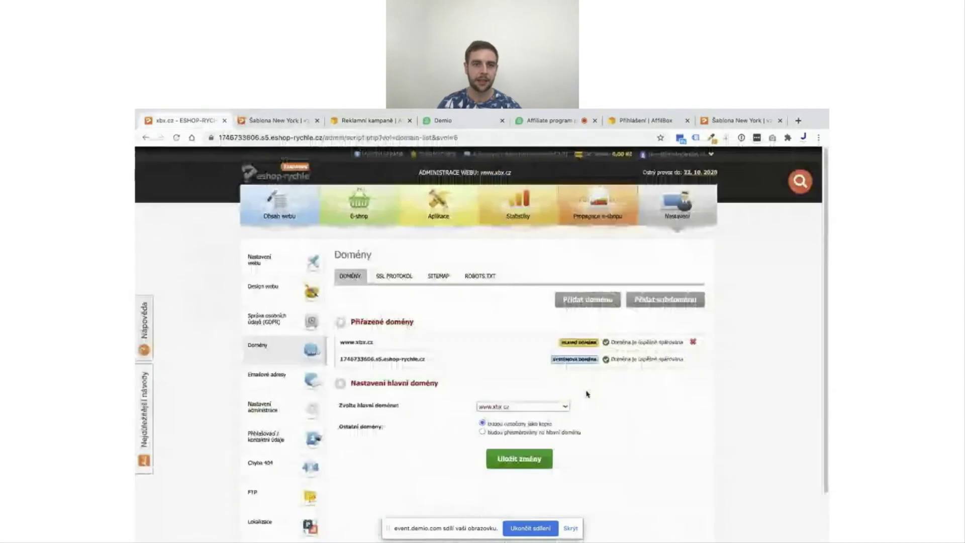
pyautogui.click(315, 182)
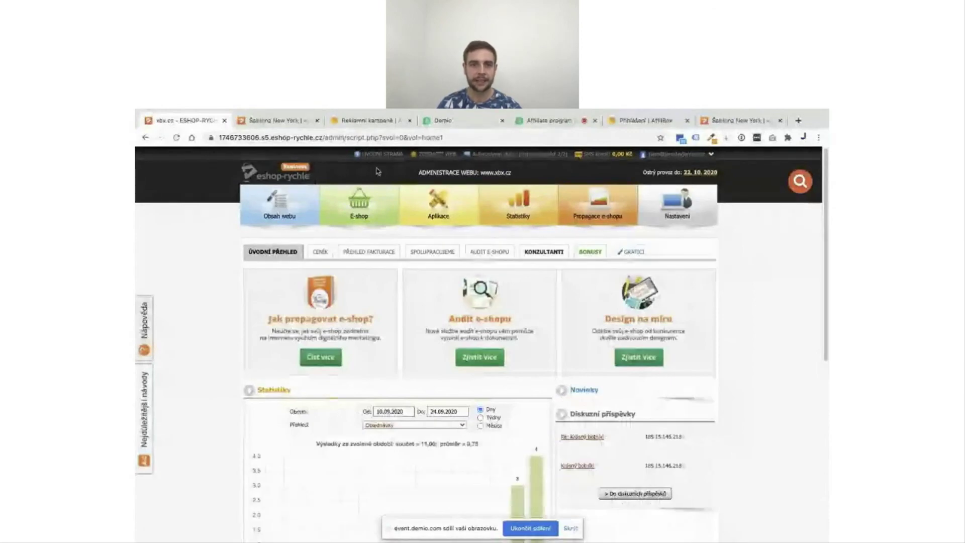
pyautogui.click(360, 220)
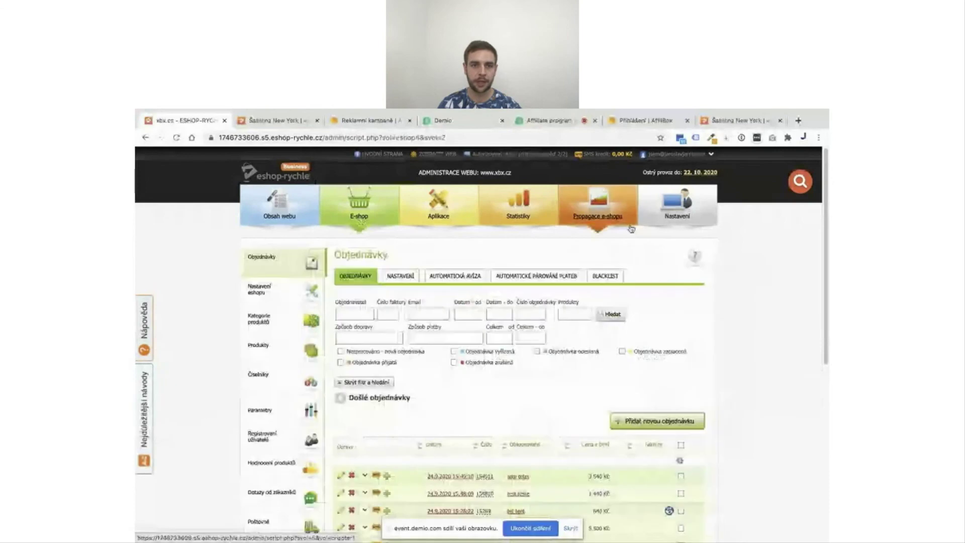
pyautogui.scroll(-5, 326, 425)
pyautogui.click(284, 497)
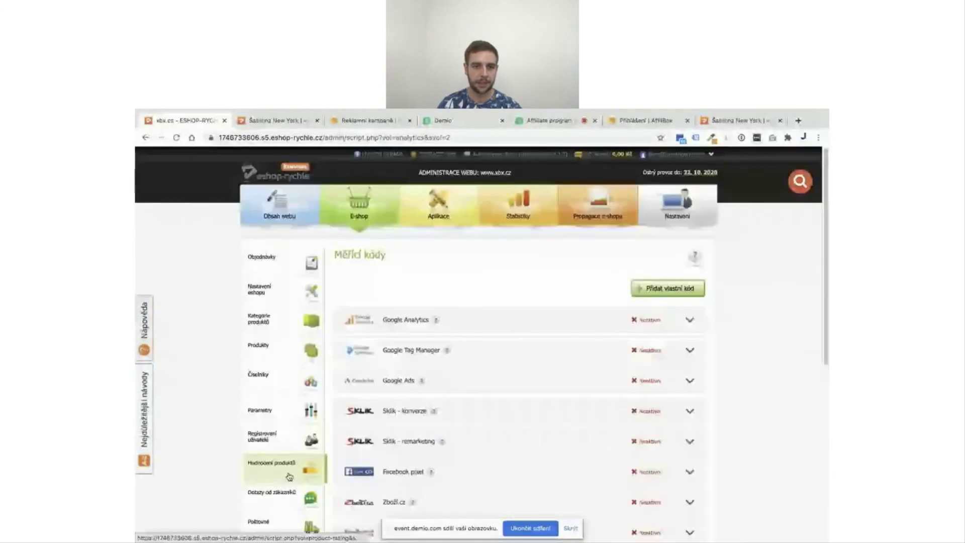
pyautogui.scroll(-5, 371, 236)
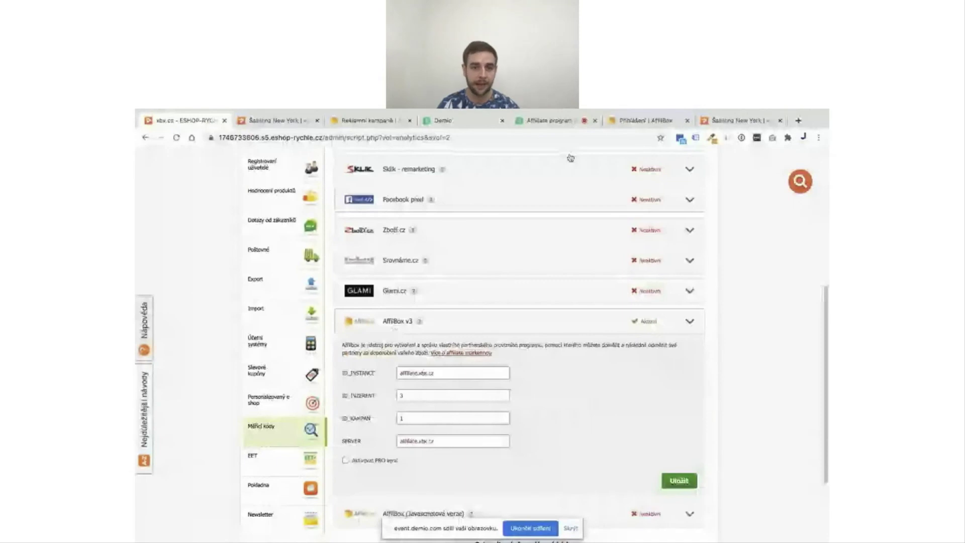
# Mark the ID_INSTANCE, ID_INZERENT and ID_KAMPAN field names to compare with the help template
pyautogui.scroll(-1, 646, 370)
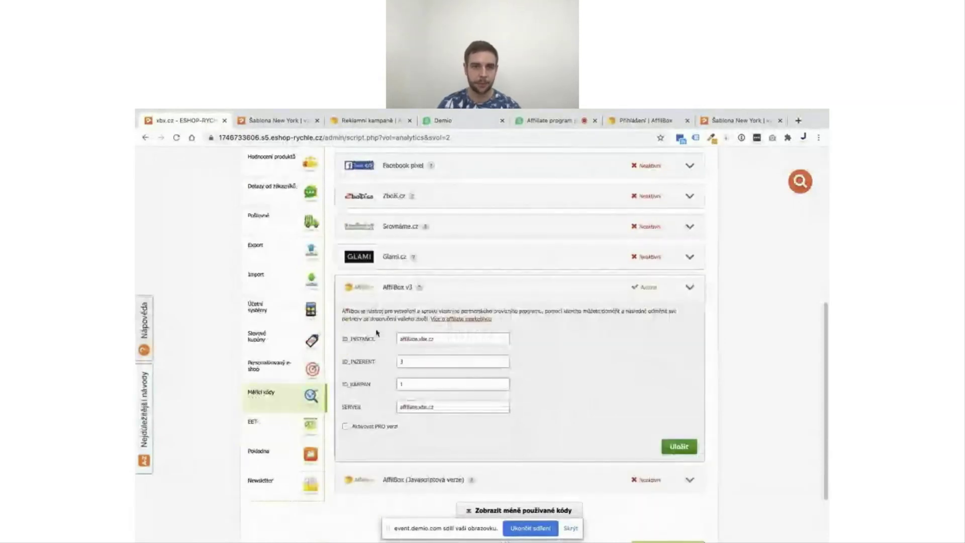
pyautogui.doubleClick(390, 342)
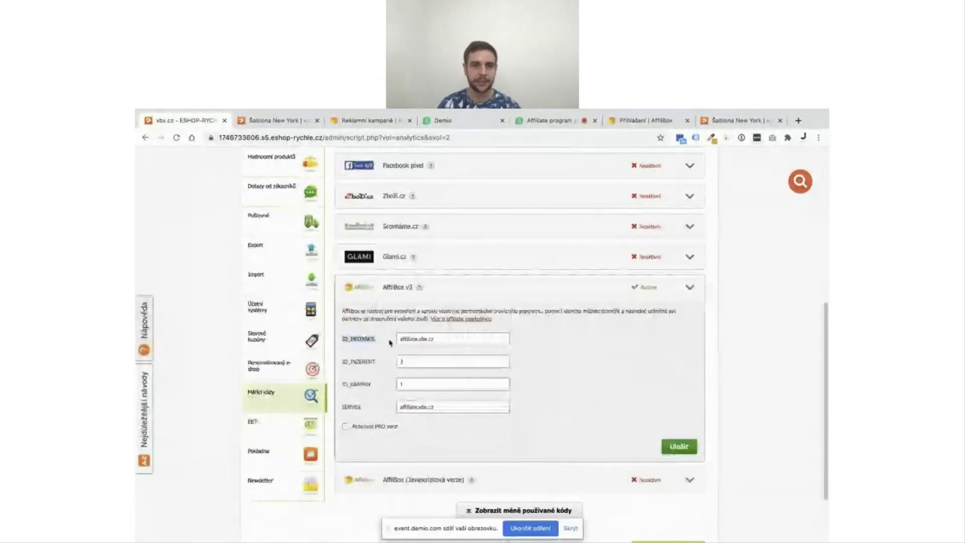
pyautogui.doubleClick(341, 363)
pyautogui.click(348, 387)
pyautogui.doubleClick(348, 387)
pyautogui.click(358, 421)
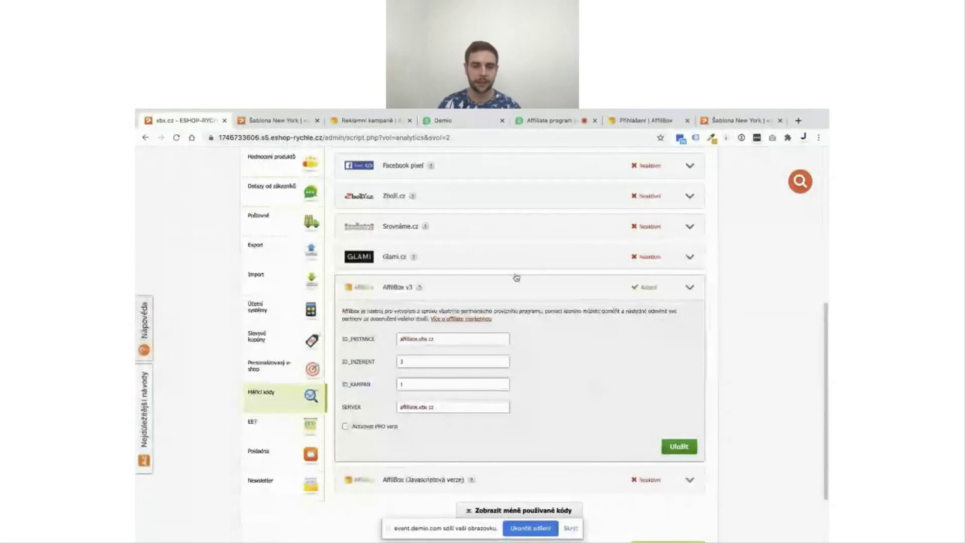
pyautogui.moveTo(420, 286)
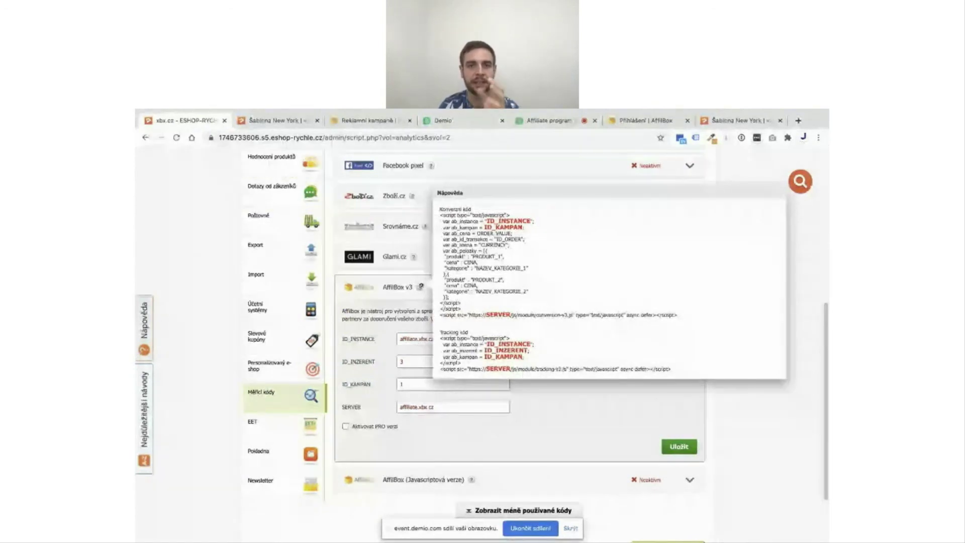
# Compare the ID_INZERENT field with AffilBox's Kódy page, ending back on the Kódy page
pyautogui.hotkey('ctrl', '3')
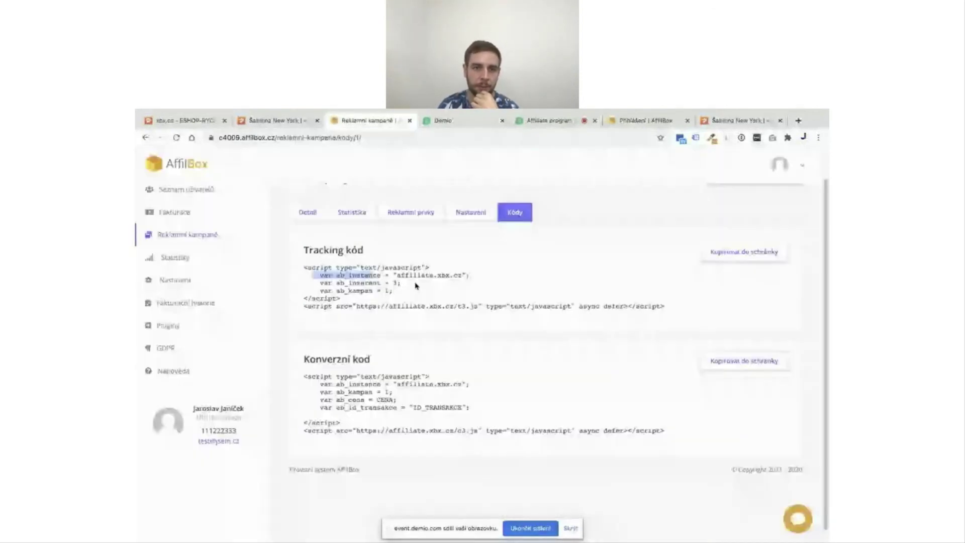
pyautogui.hotkey('ctrl', '1')
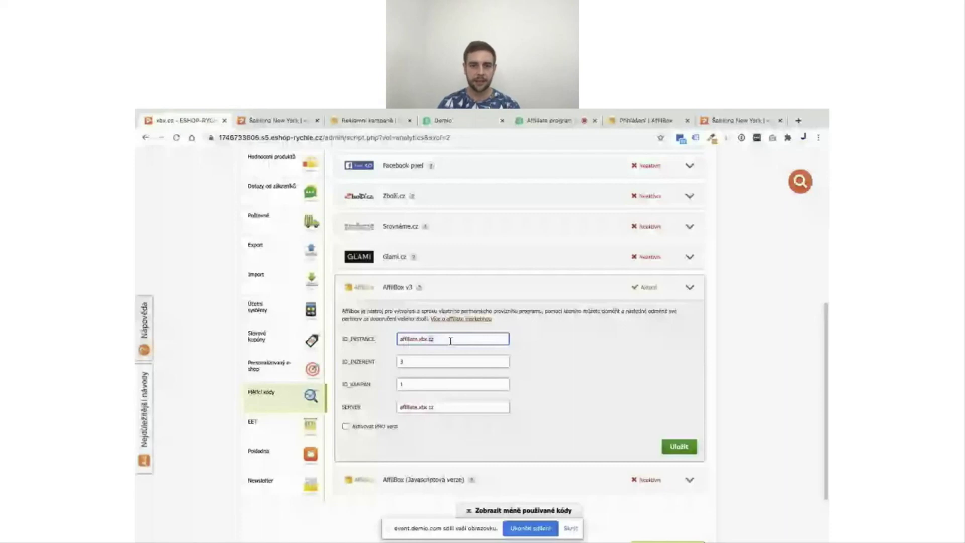
pyautogui.press('Tab')
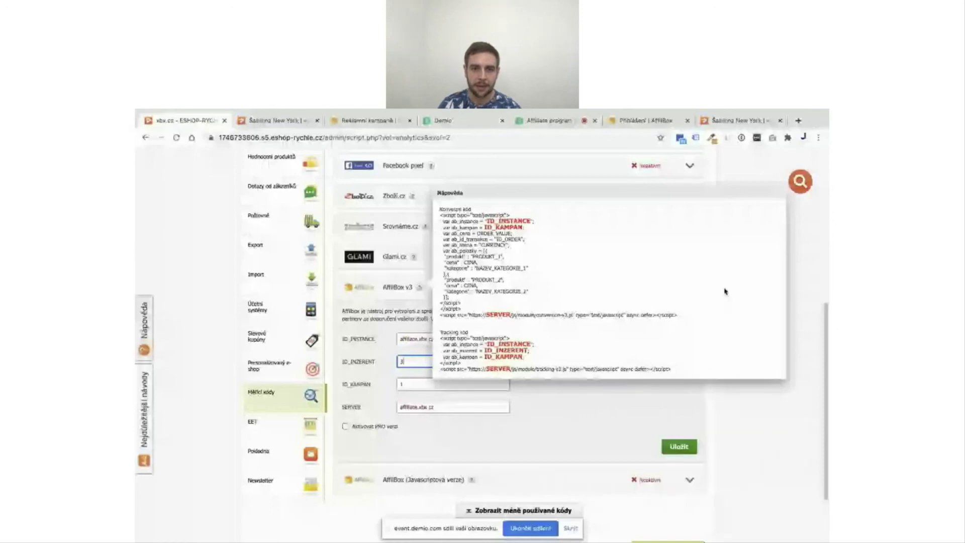
pyautogui.hotkey('ctrl', '3')
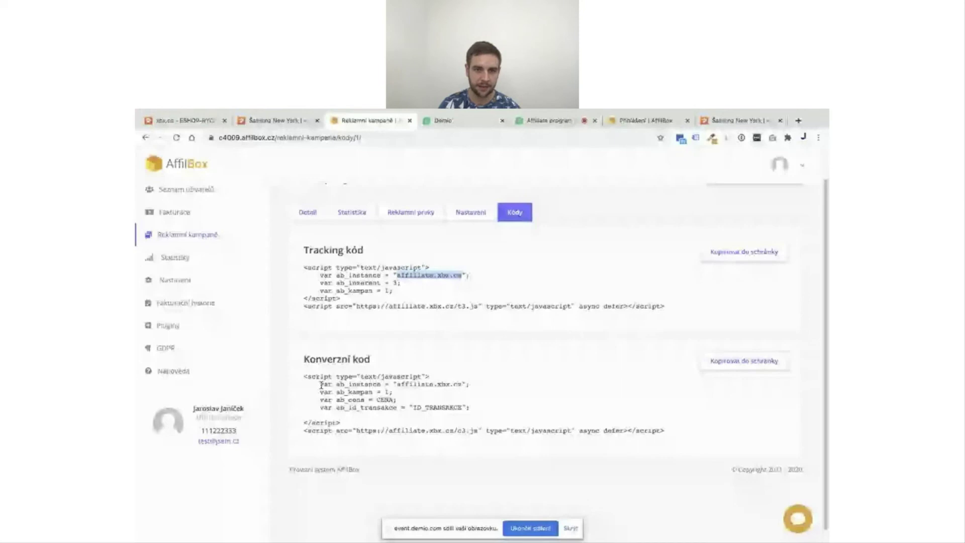
# Check the e-shop form's ID_INZERENT 3 against AffilBox's tracking code
pyautogui.click(321, 385)
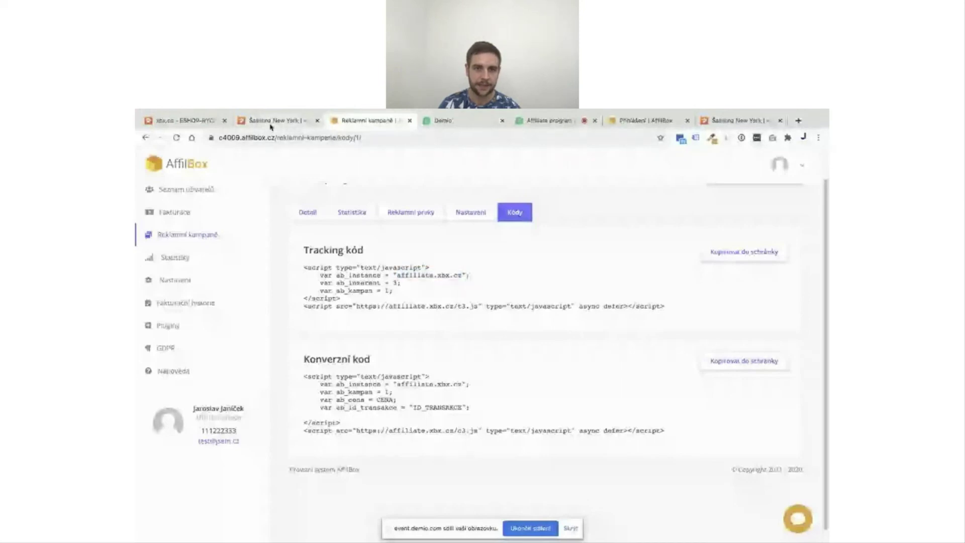
pyautogui.hotkey('ctrl', '1')
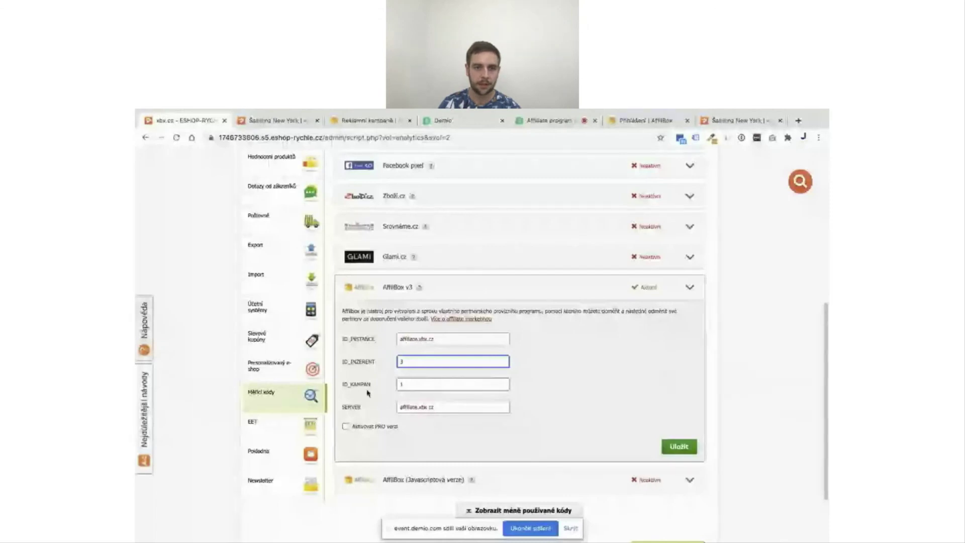
pyautogui.click(367, 393)
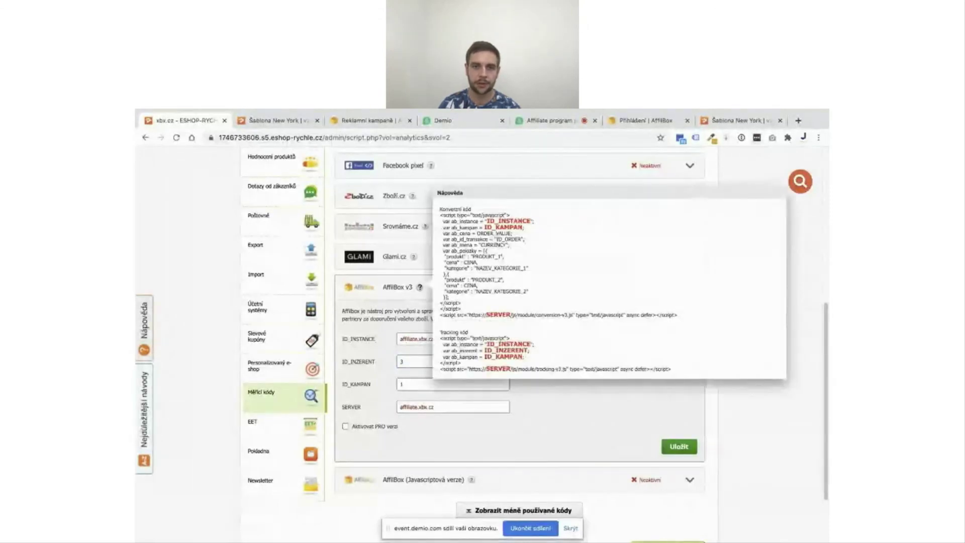
pyautogui.click(372, 120)
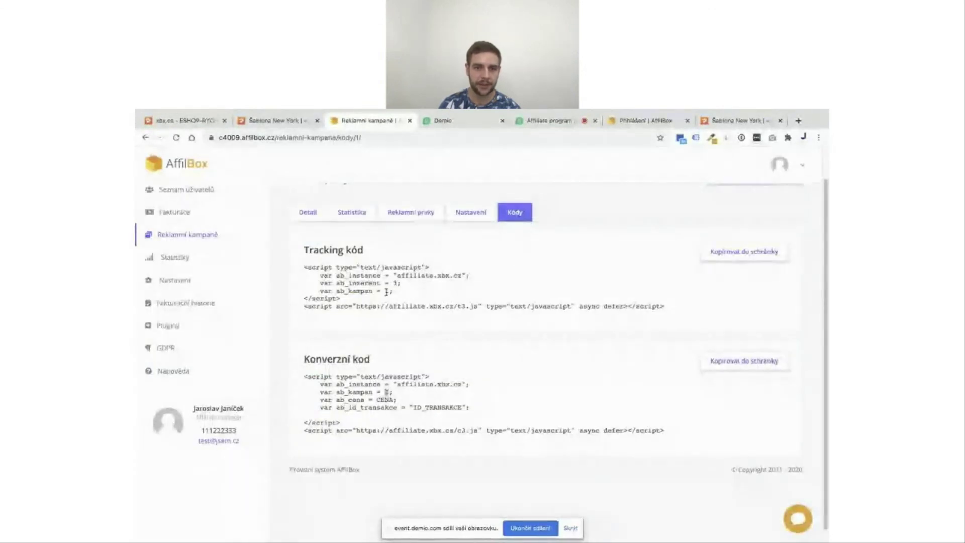
# Check ID_KAMPAN 1 and server affiliate.xbx.cz against the Kódy page, ending on the e-shop form
pyautogui.click(177, 121)
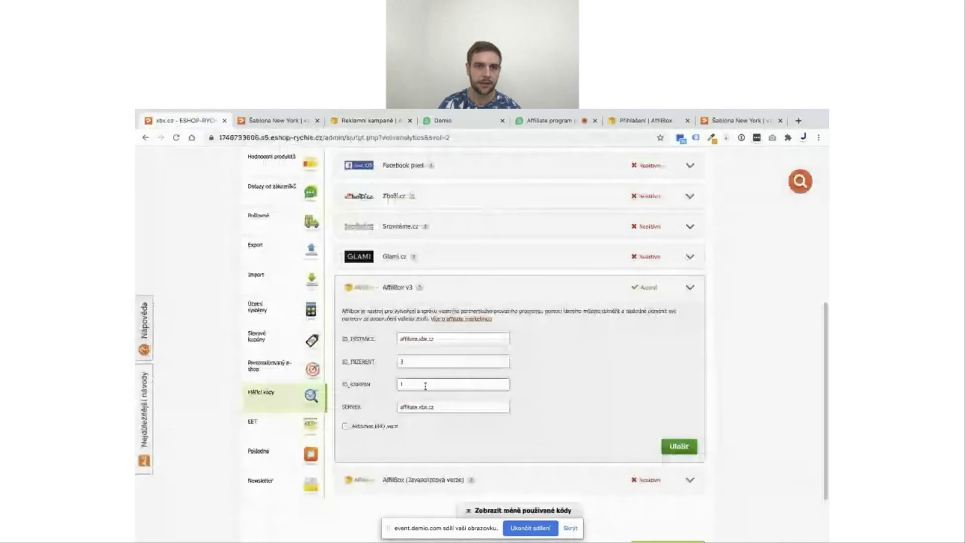
pyautogui.click(425, 385)
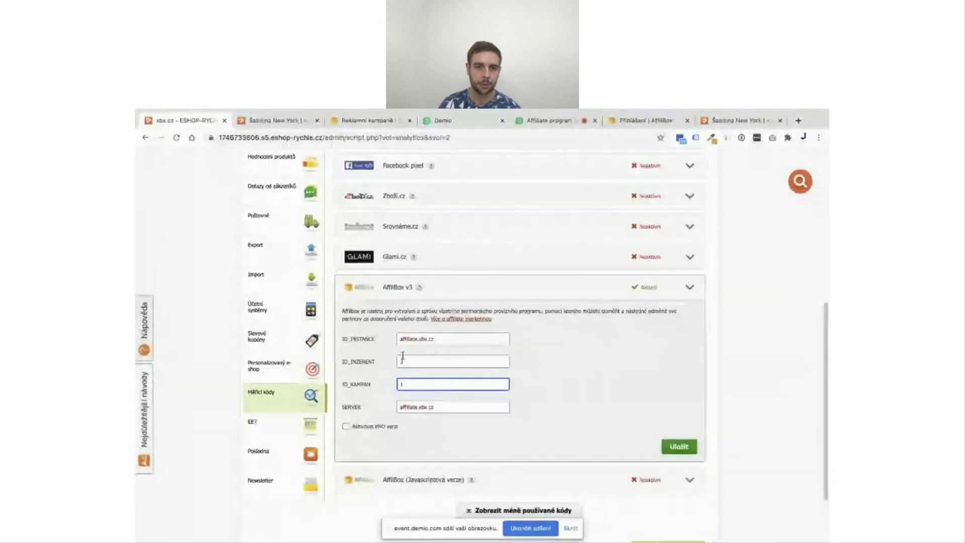
pyautogui.moveTo(421, 286)
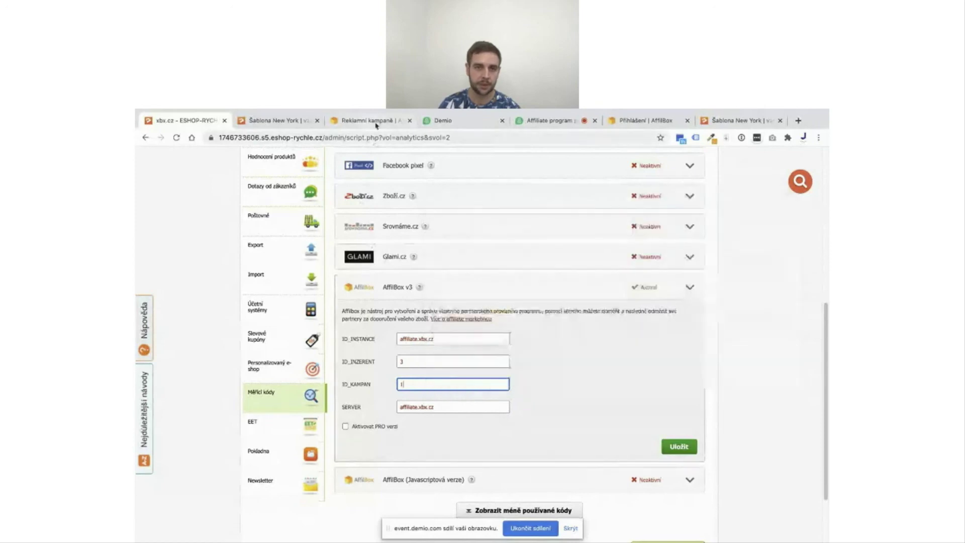
pyautogui.click(369, 120)
pyautogui.scroll(-1, 415, 459)
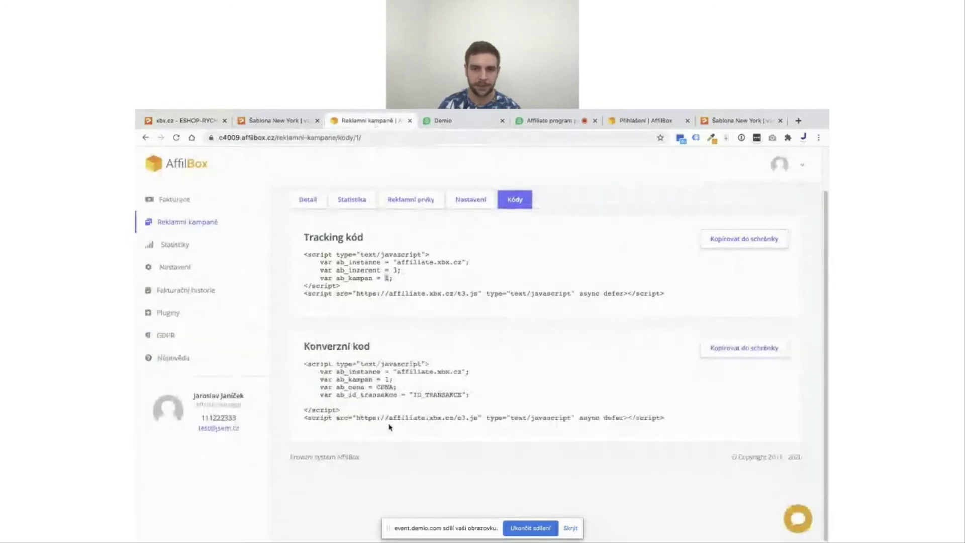
pyautogui.moveTo(389, 418); pyautogui.dragTo(454, 416)
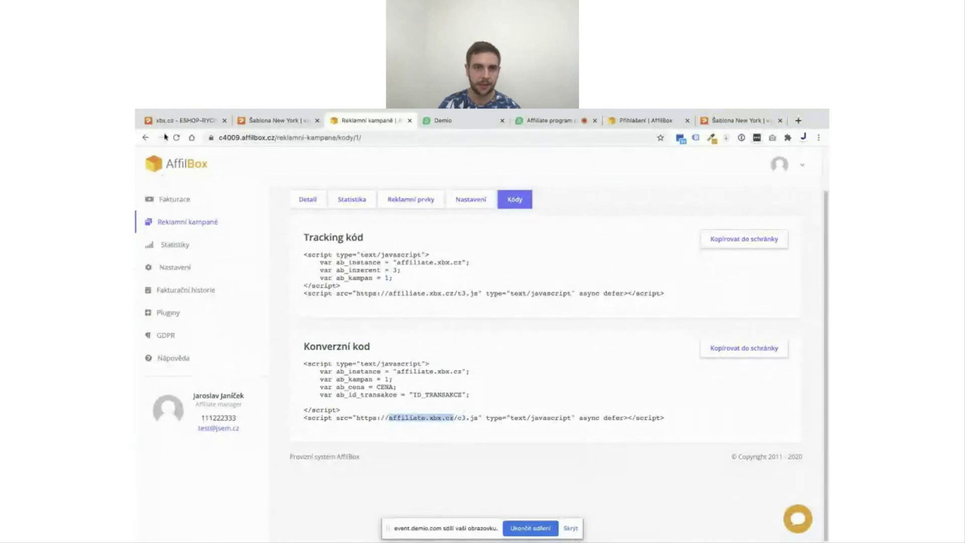
pyautogui.click(183, 120)
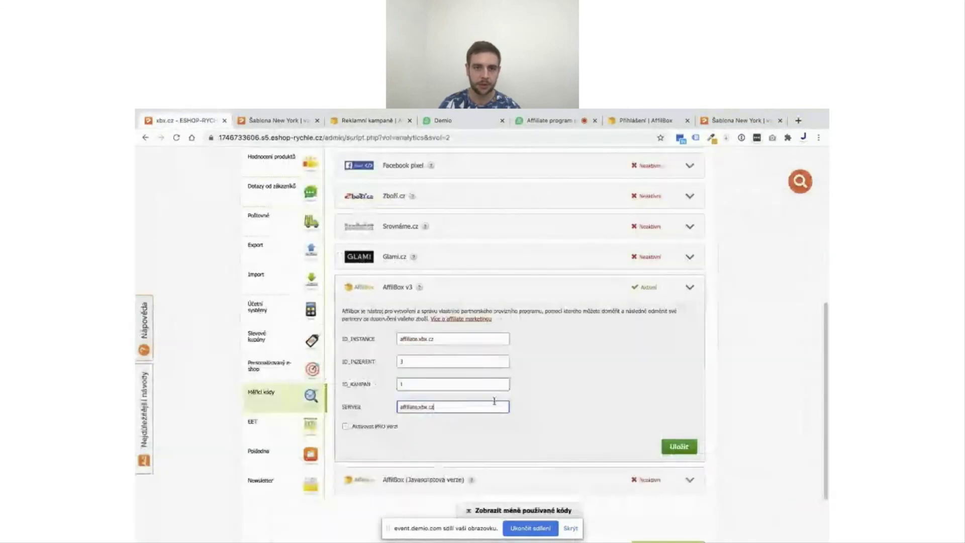
# Save the AffilBox v3 codes with Aktivovat PRO verzi left unchecked, then switch to the Demio event page
pyautogui.click(687, 446)
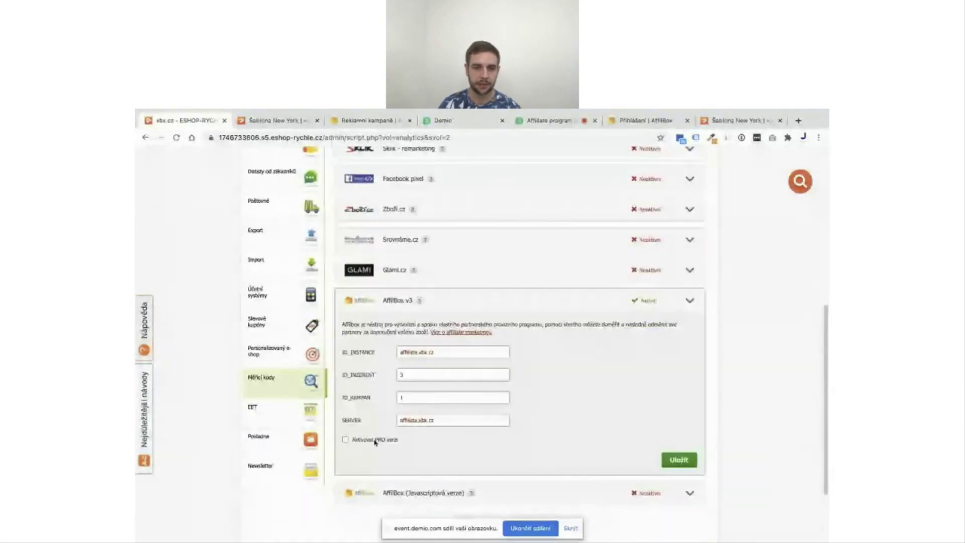
pyautogui.click(346, 440)
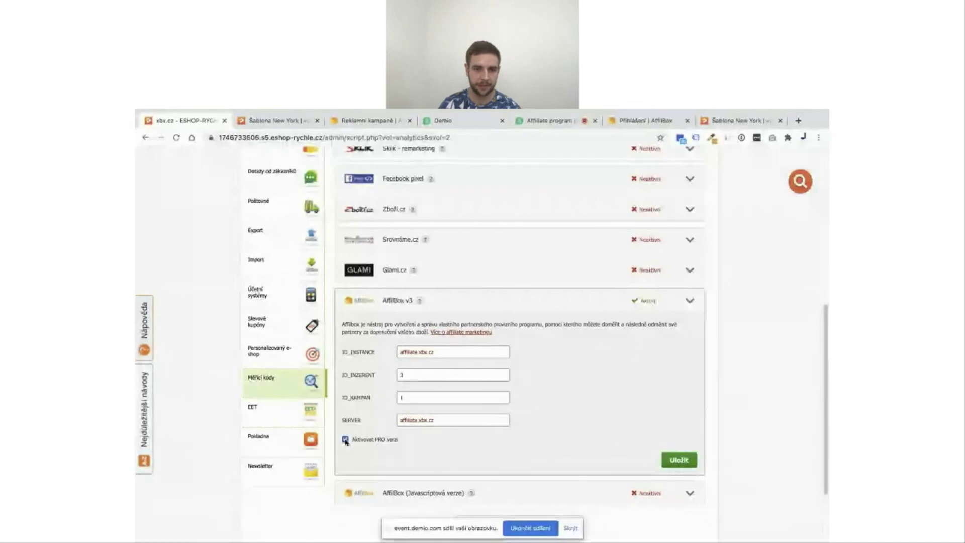
pyautogui.click(345, 440)
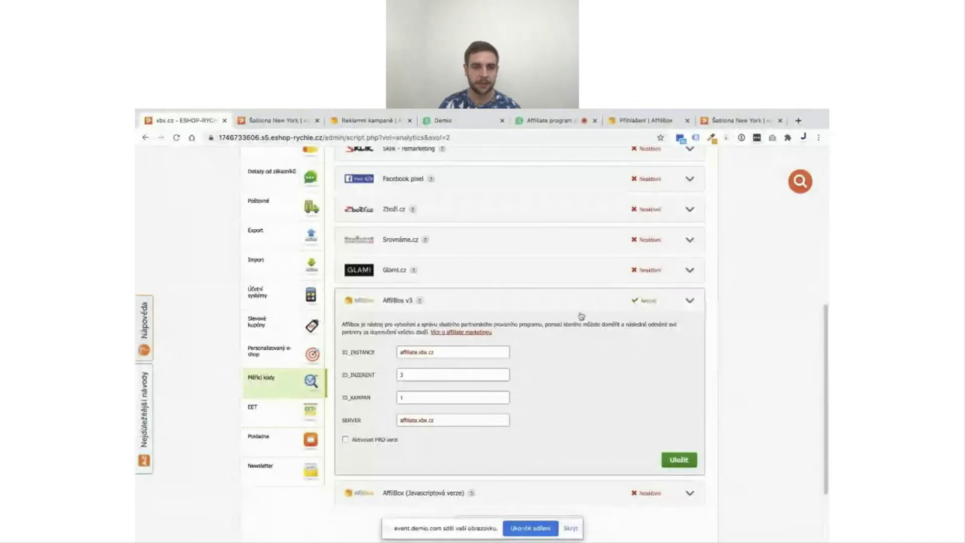
pyautogui.click(540, 123)
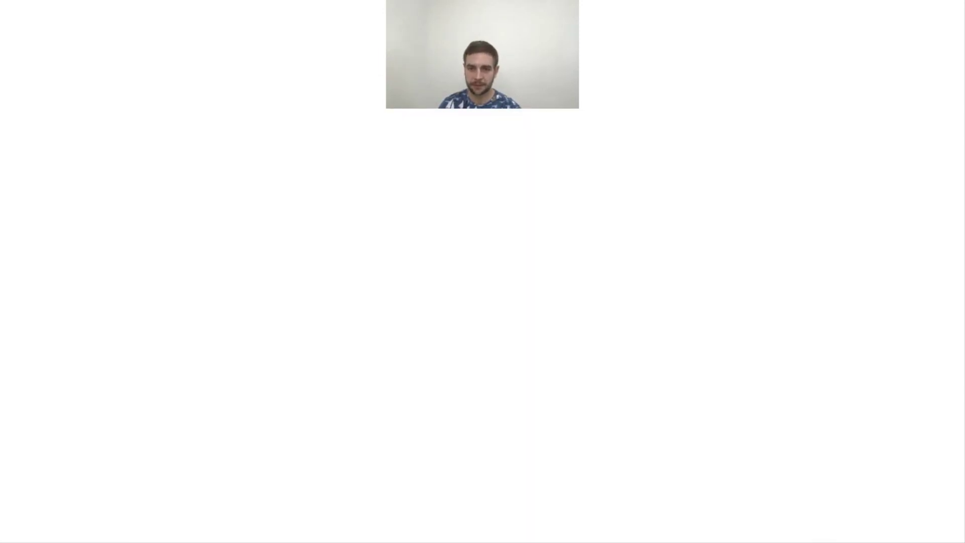